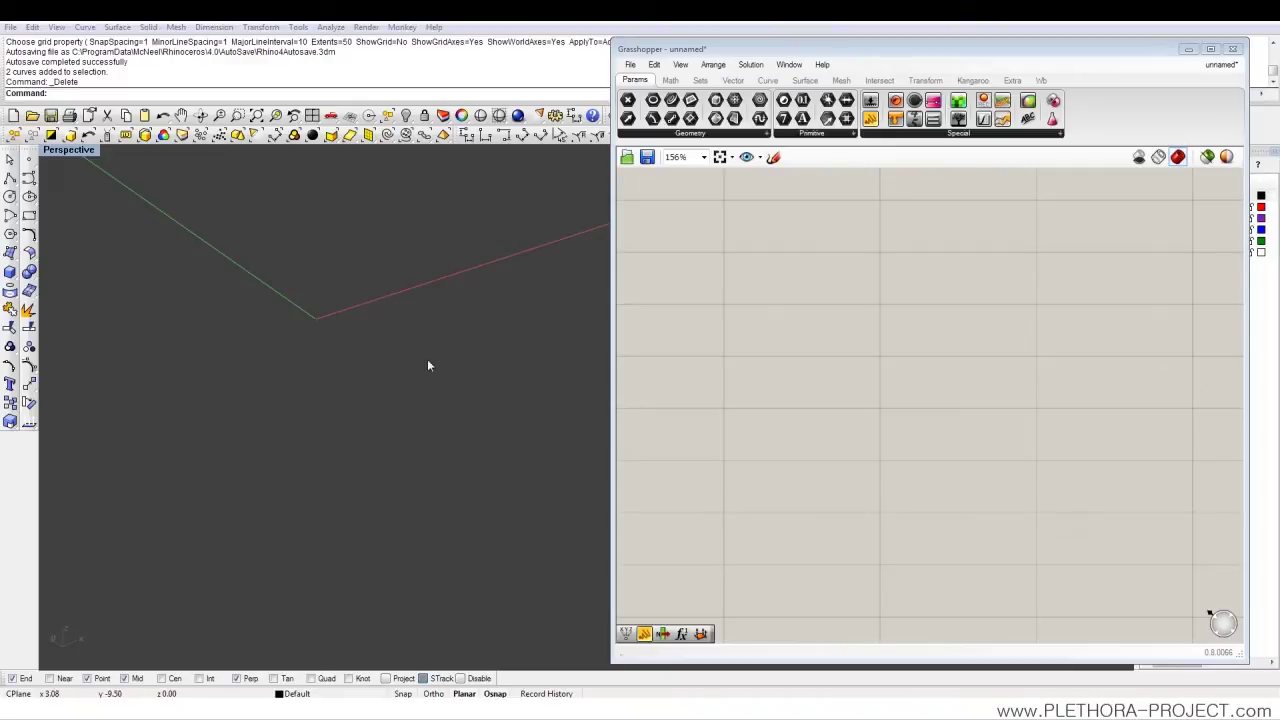
- Draw an open S-shaped degree 3 curve from eight control points, running past the origin in the Perspective view
right_drag(361, 356, 398, 381)
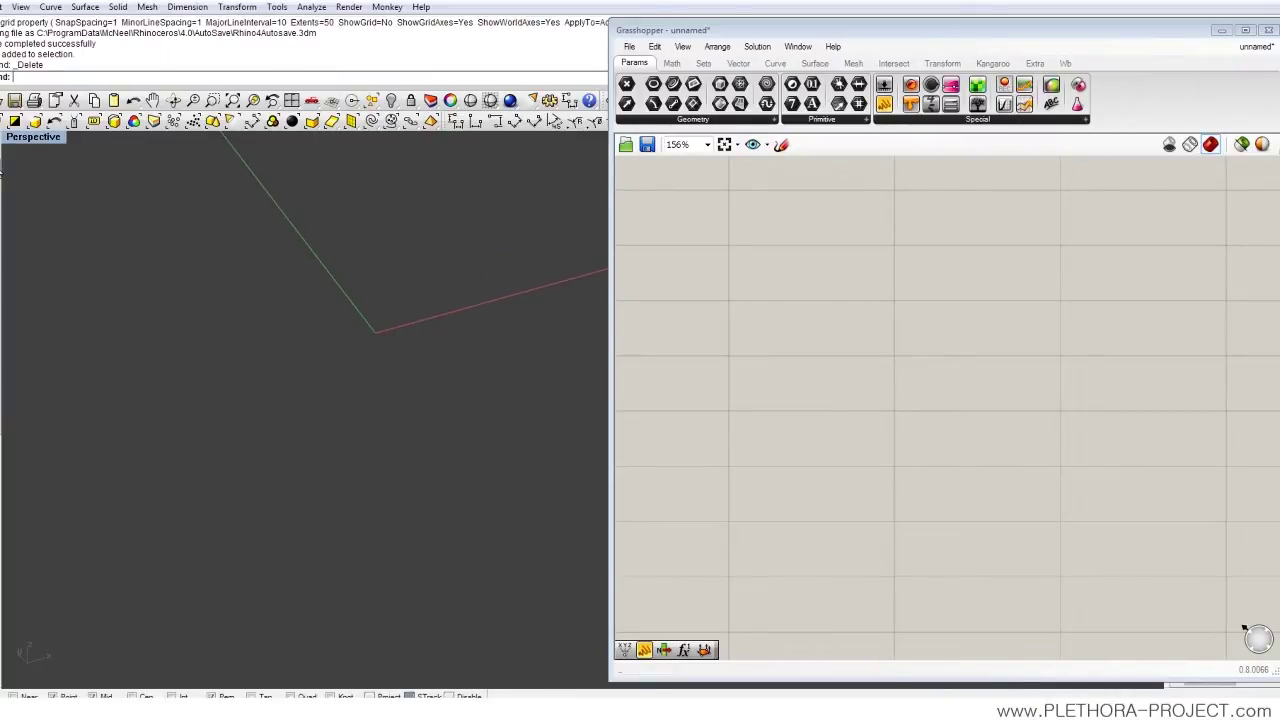
text(curve)
key(Return)
click(311, 196)
click(376, 229)
click(381, 284)
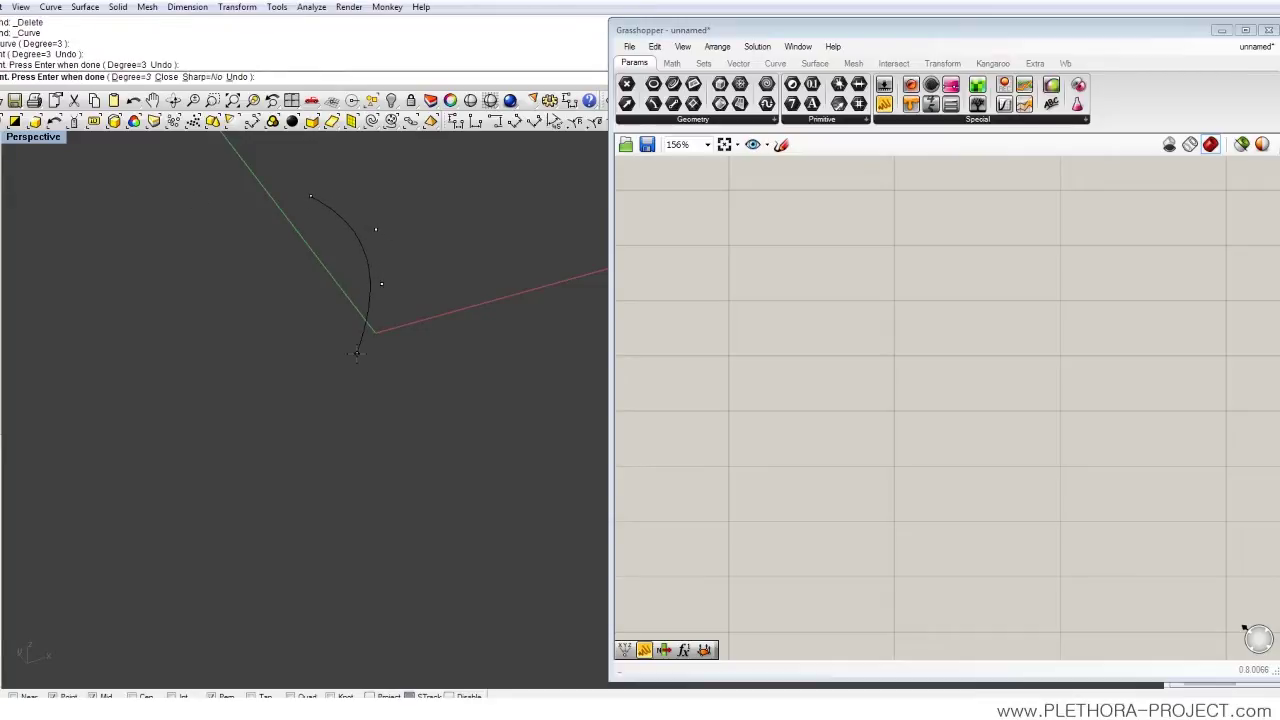
click(357, 353)
click(353, 418)
click(372, 489)
click(434, 557)
click(473, 611)
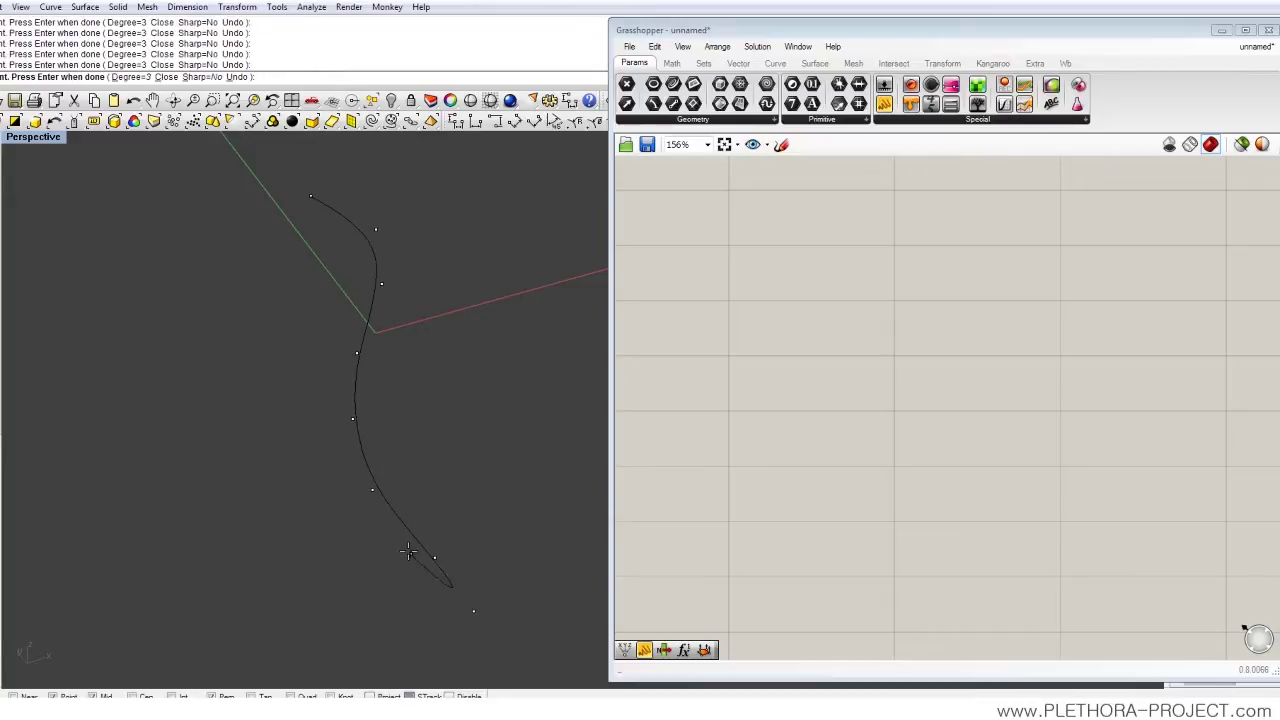
key(Return)
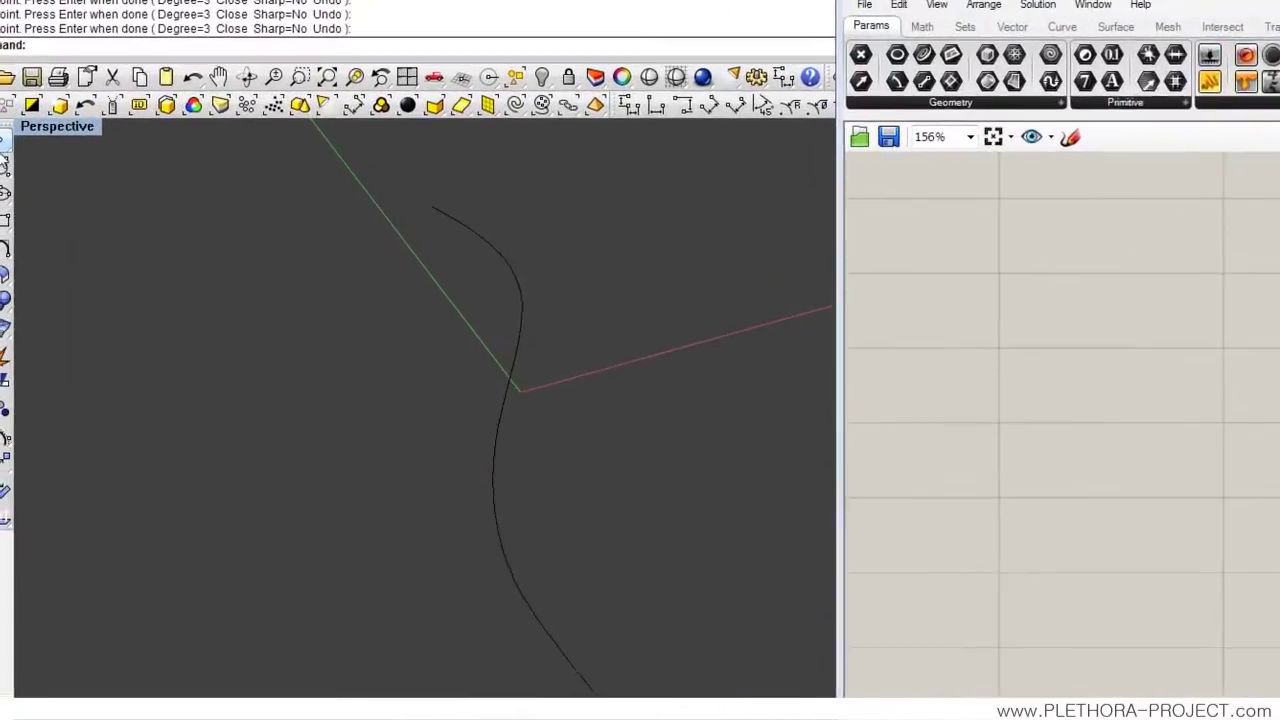
- Place a single point object beside the upper end of the curve, across the green axis
text(point)
key(Return)
click(311, 255)
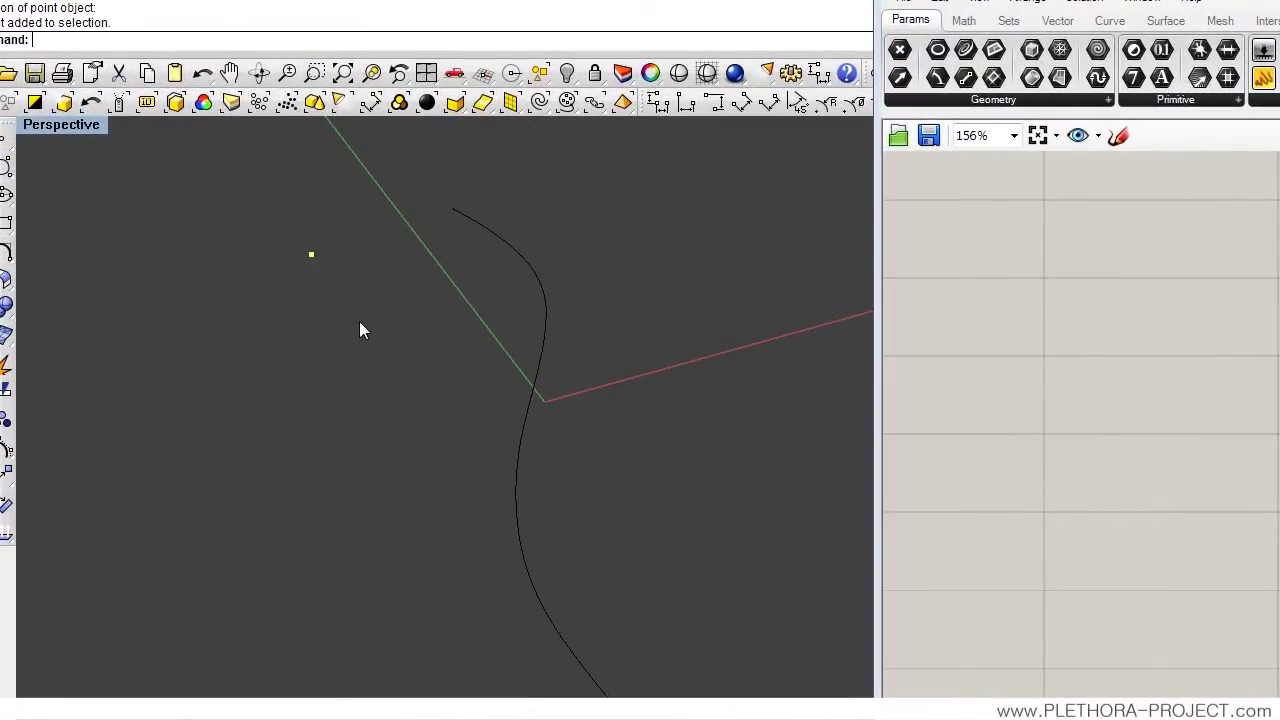
- Copy the point about forty times, scattering the copies irregularly on both sides along the whole curve
text(COPY)
key(Return)
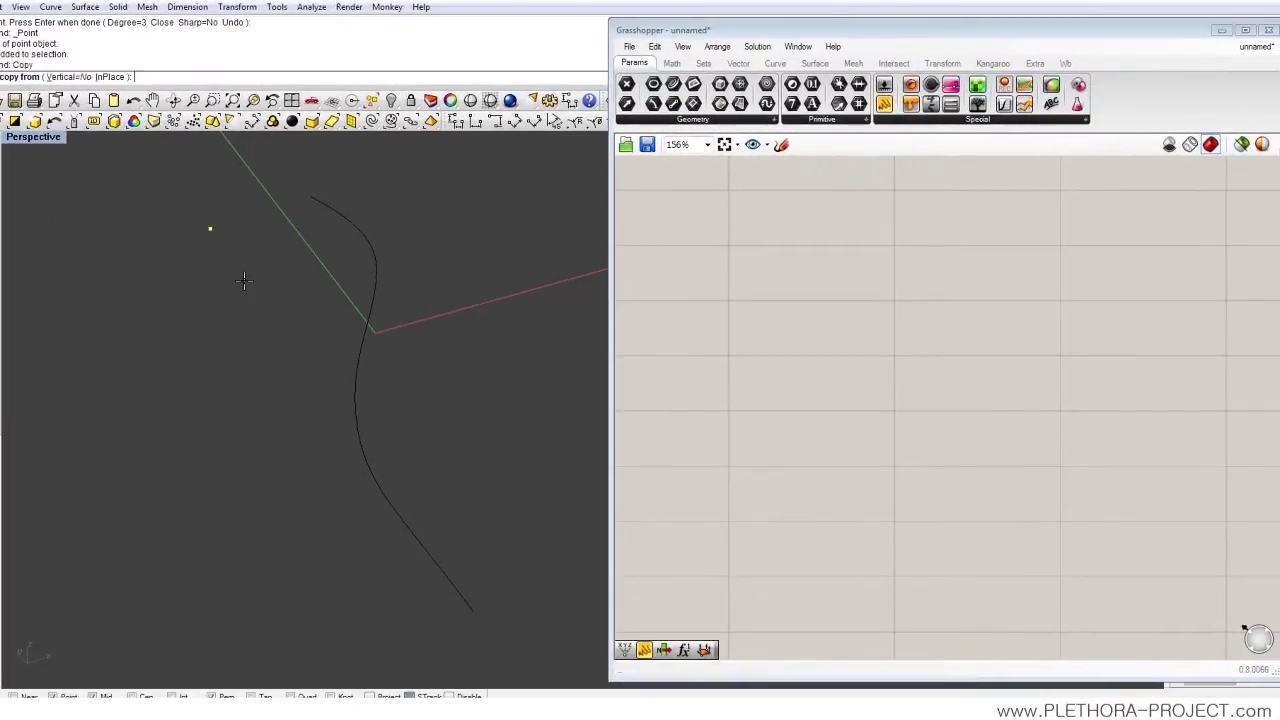
click(270, 245)
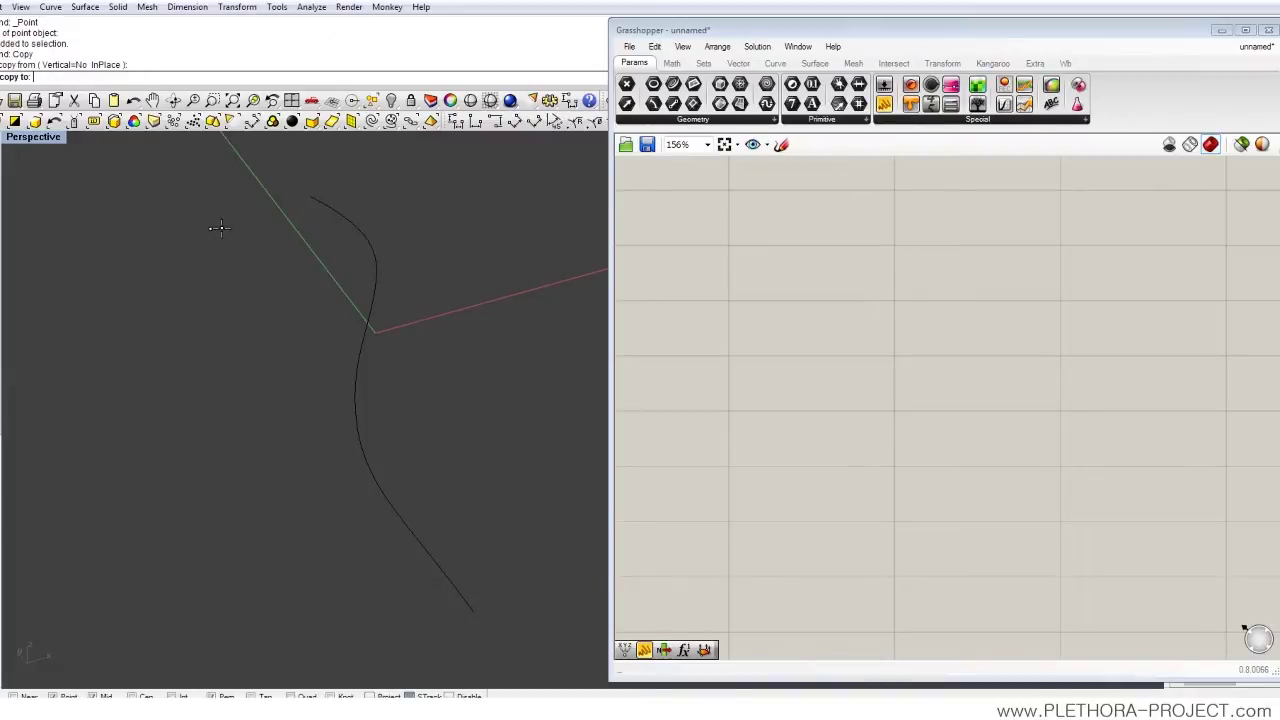
click(291, 224)
click(394, 190)
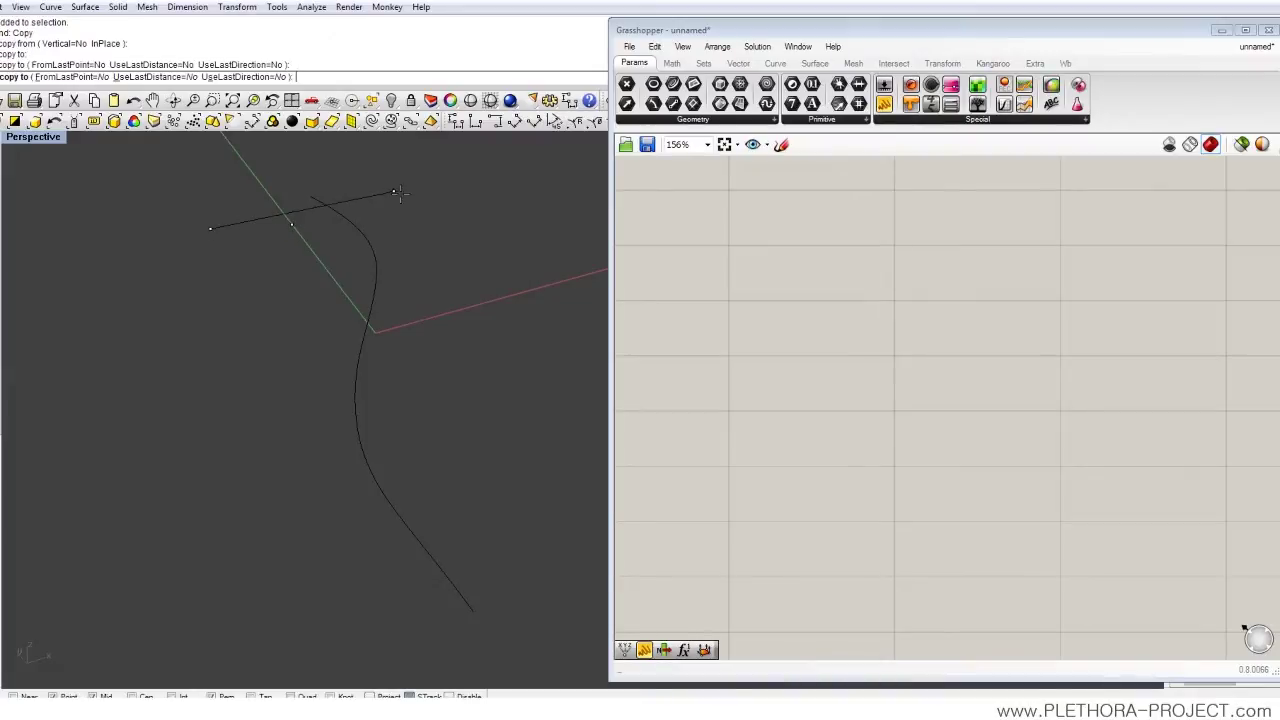
click(459, 254)
click(405, 274)
click(377, 304)
click(264, 341)
click(254, 351)
click(376, 388)
click(394, 412)
click(366, 473)
click(411, 472)
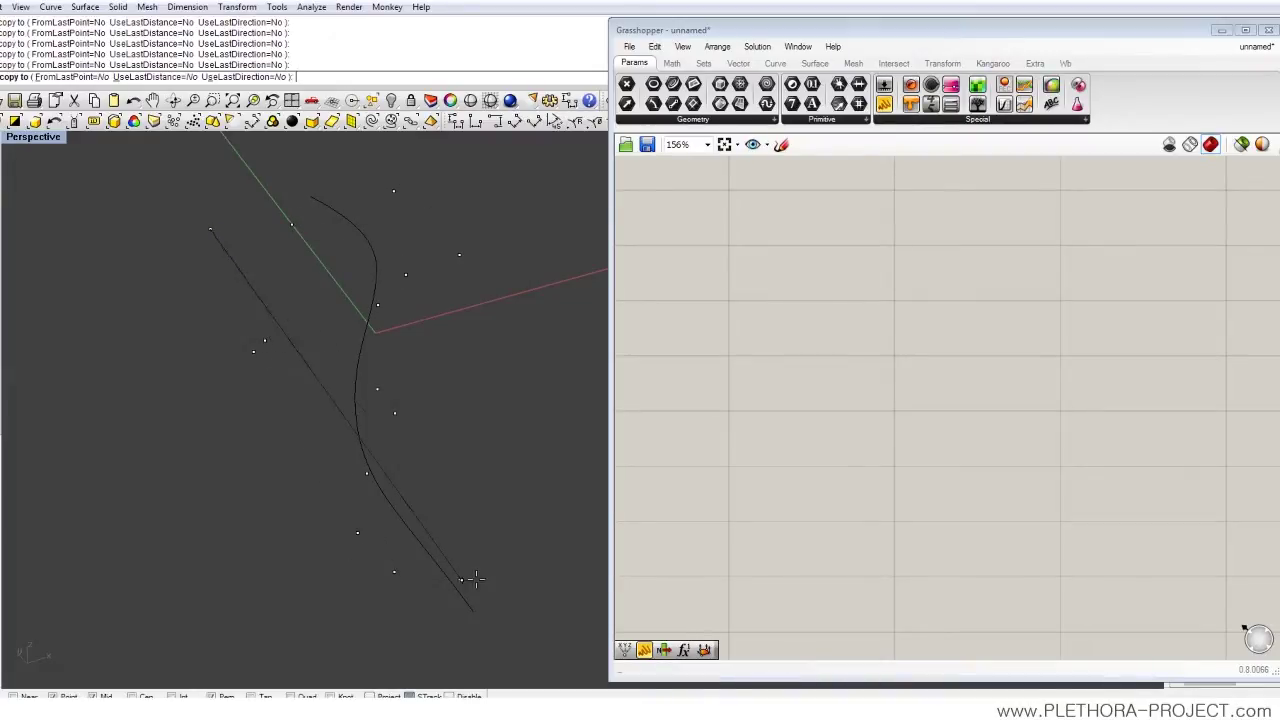
click(486, 496)
click(459, 580)
click(306, 496)
click(268, 534)
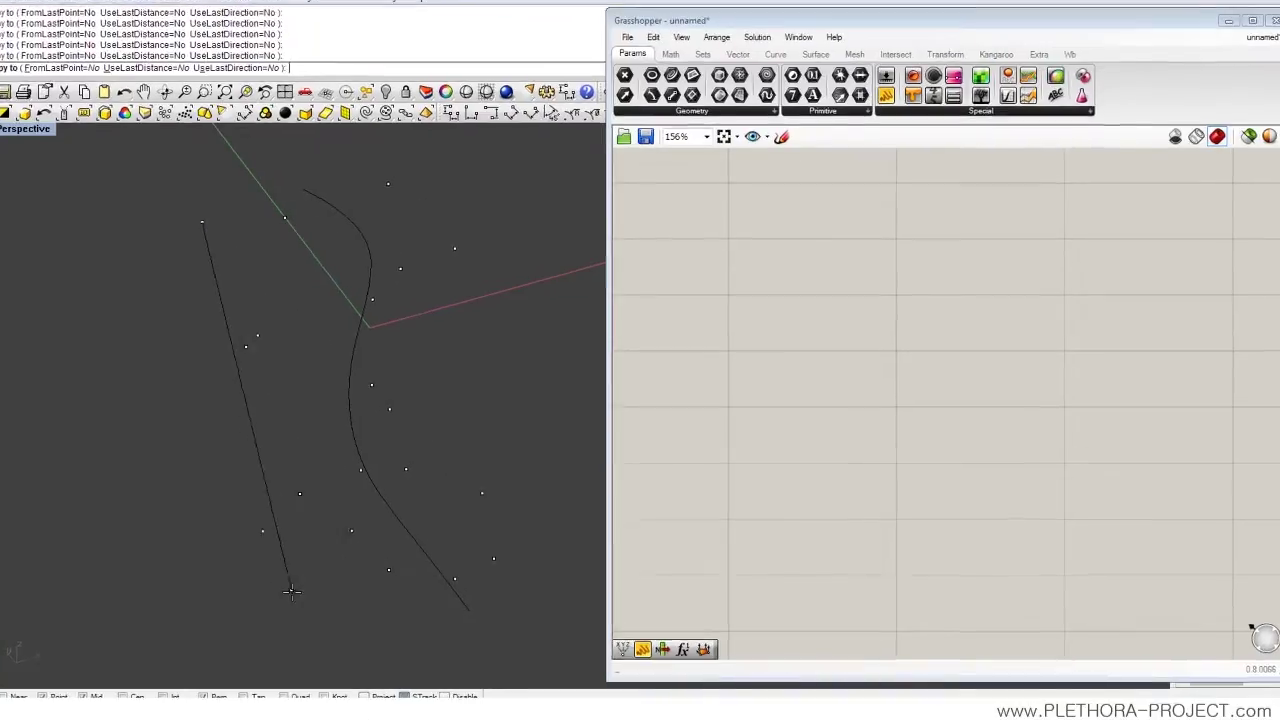
click(364, 631)
click(415, 599)
click(426, 533)
click(472, 505)
click(448, 422)
click(452, 348)
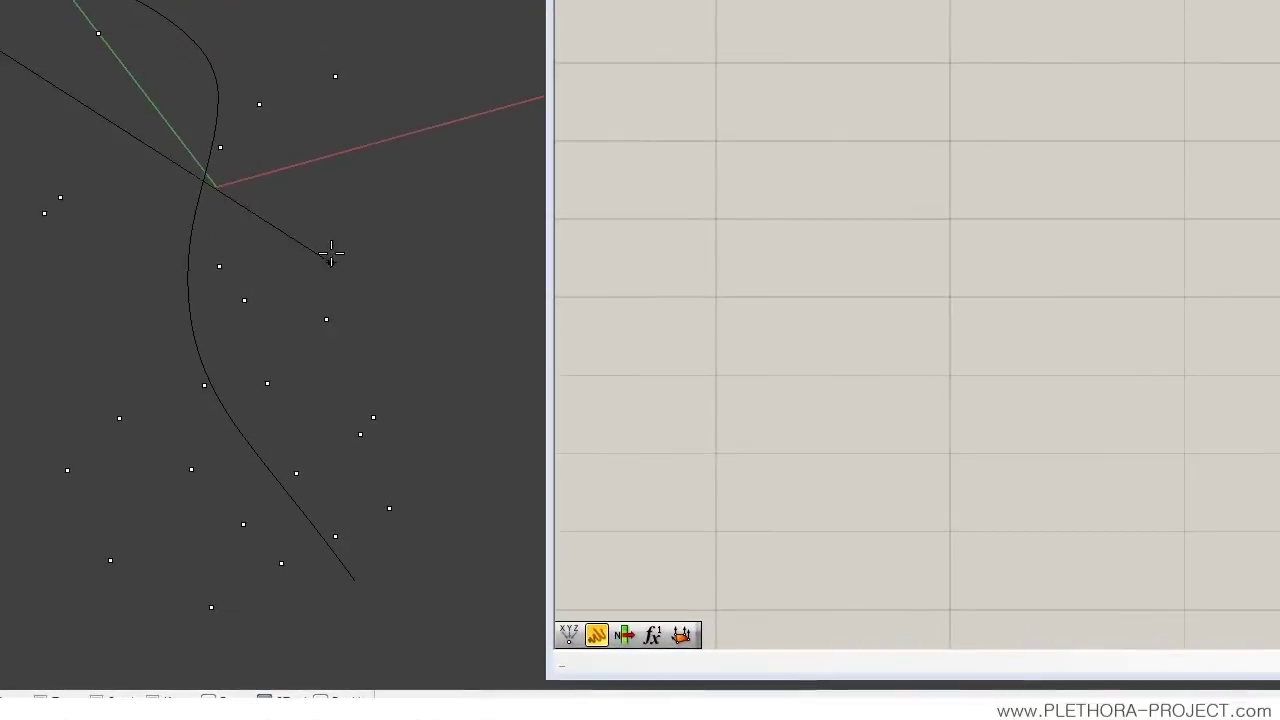
click(298, 320)
click(314, 238)
click(87, 103)
click(167, 130)
click(242, 61)
click(346, 39)
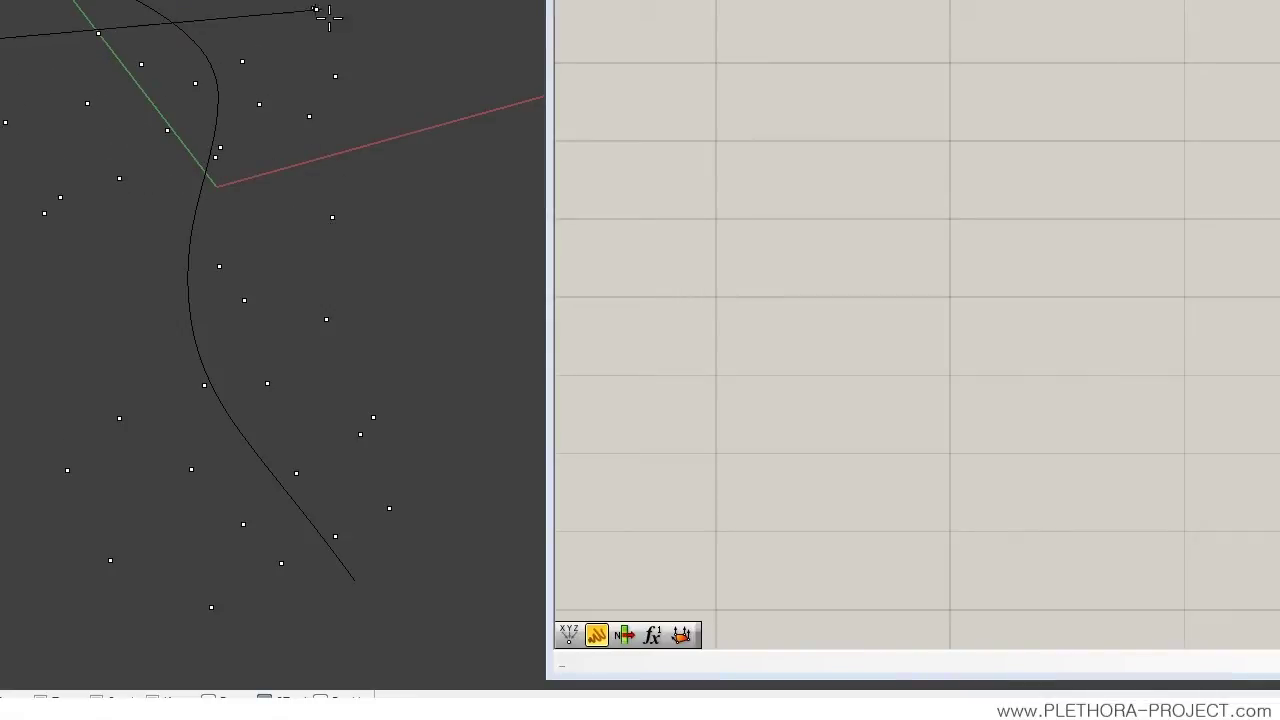
click(313, 8)
click(353, 119)
click(398, 222)
click(242, 220)
click(47, 321)
click(45, 347)
click(162, 348)
click(200, 317)
click(283, 337)
click(372, 375)
click(415, 398)
click(459, 437)
click(389, 508)
click(325, 455)
click(239, 439)
right_click(64, 342)
- Switch to Grasshopper and add a Curve parameter to the canvas
right_drag(143, 302, 277, 234)
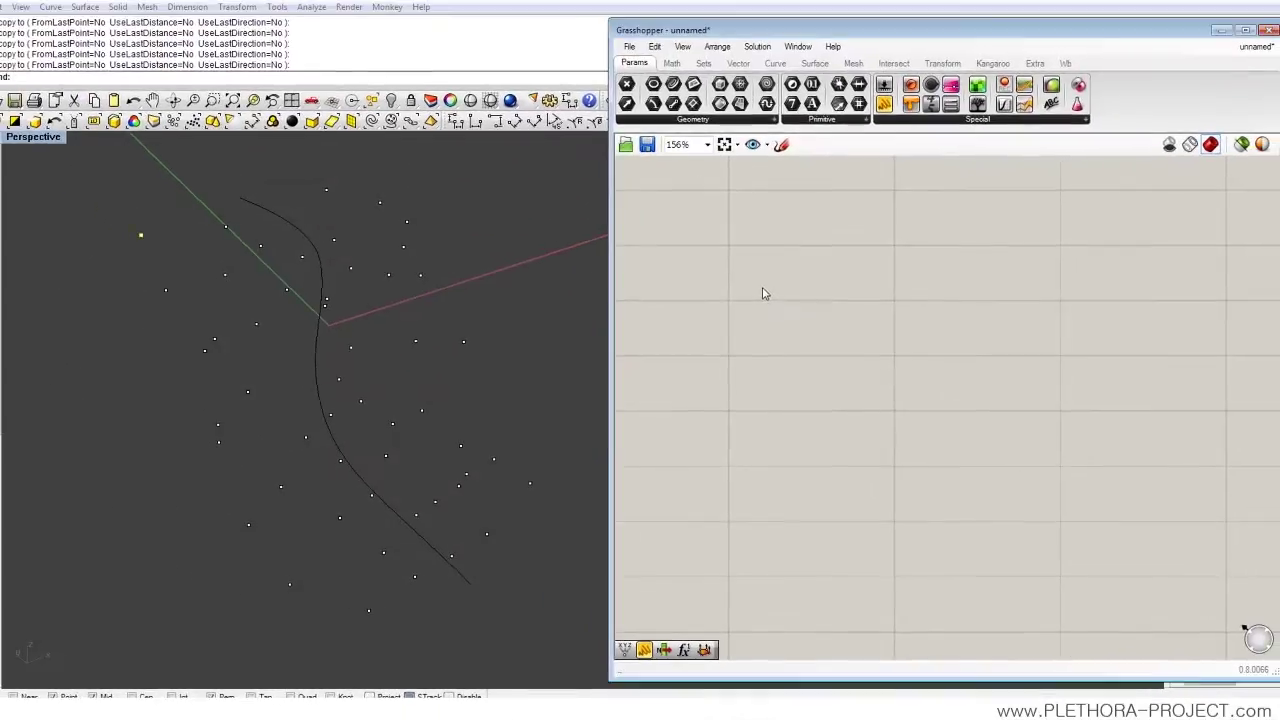
double_click(708, 309)
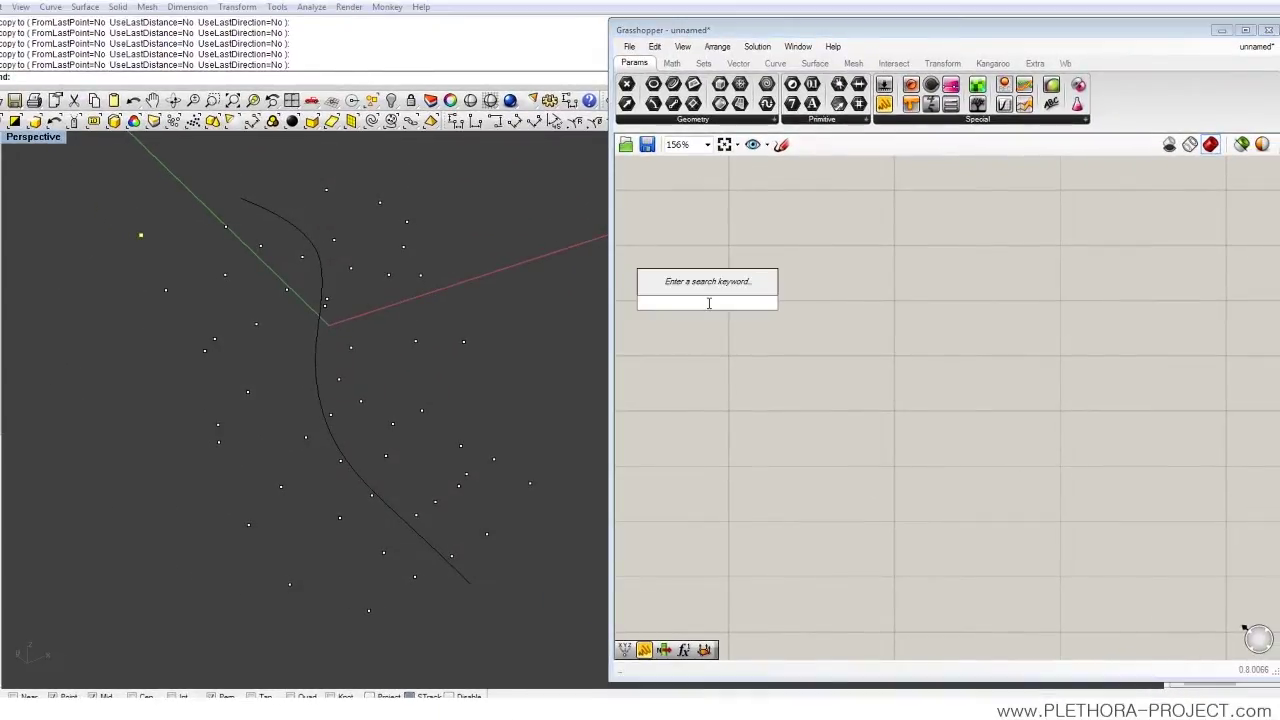
click(475, 313)
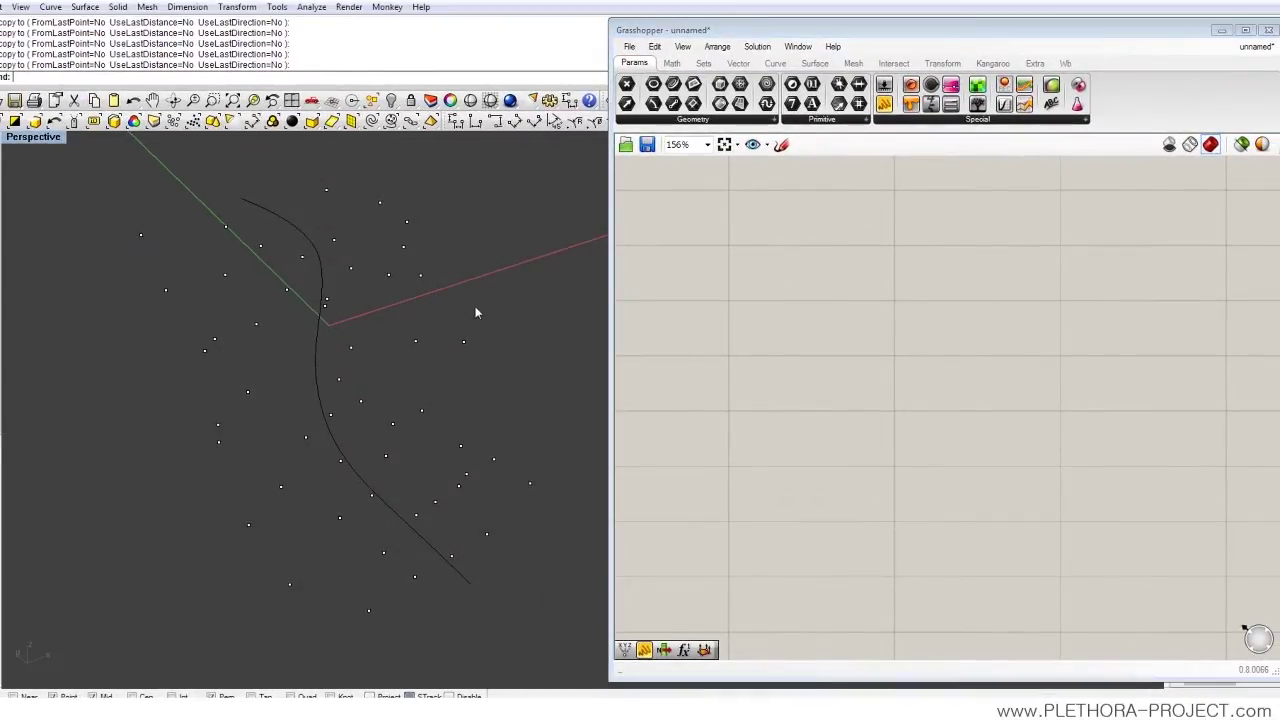
double_click(705, 300)
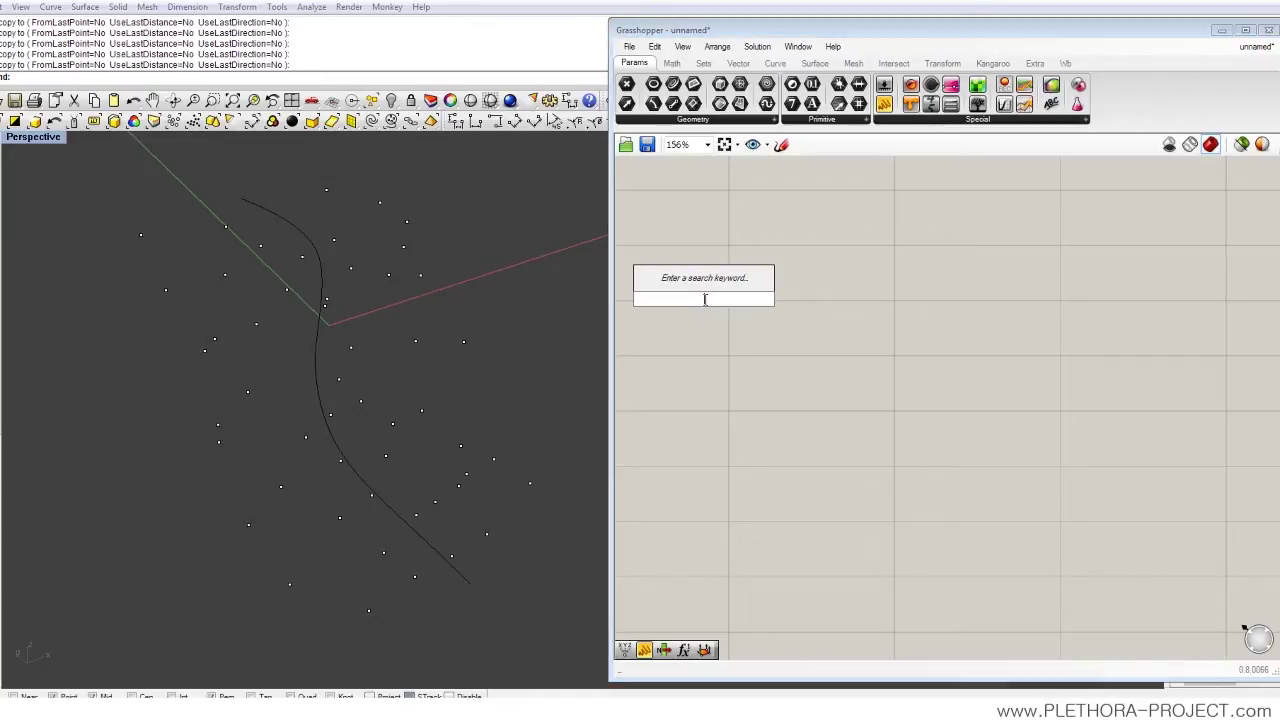
text(curve)
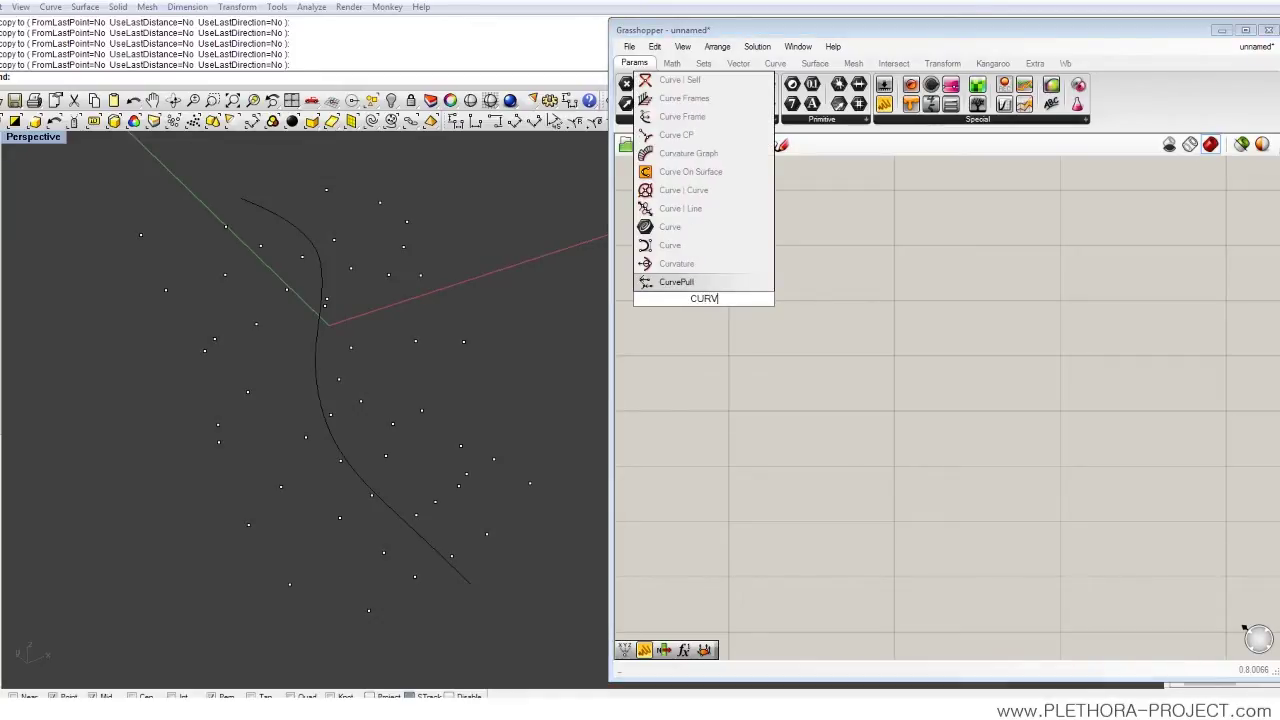
click(668, 283)
click(716, 291)
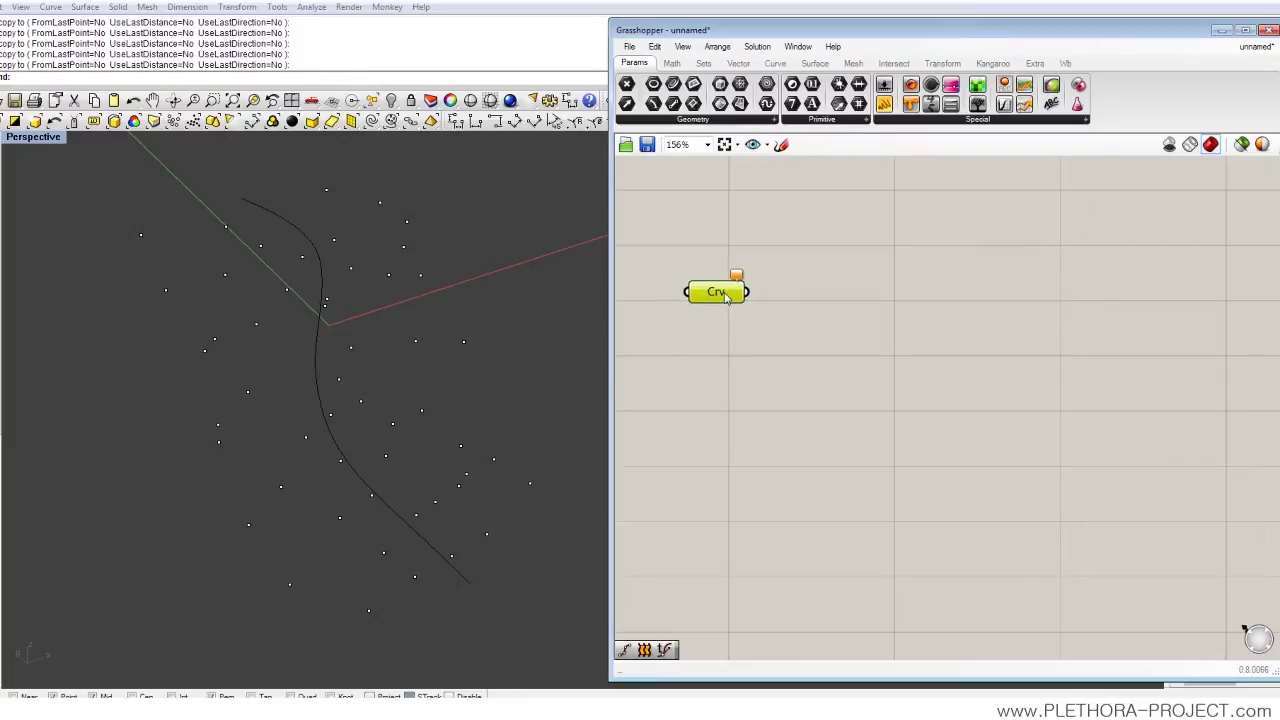
- Reference the drawn curve in the Curve parameter and move the component higher on the canvas
right_click(722, 292)
click(778, 521)
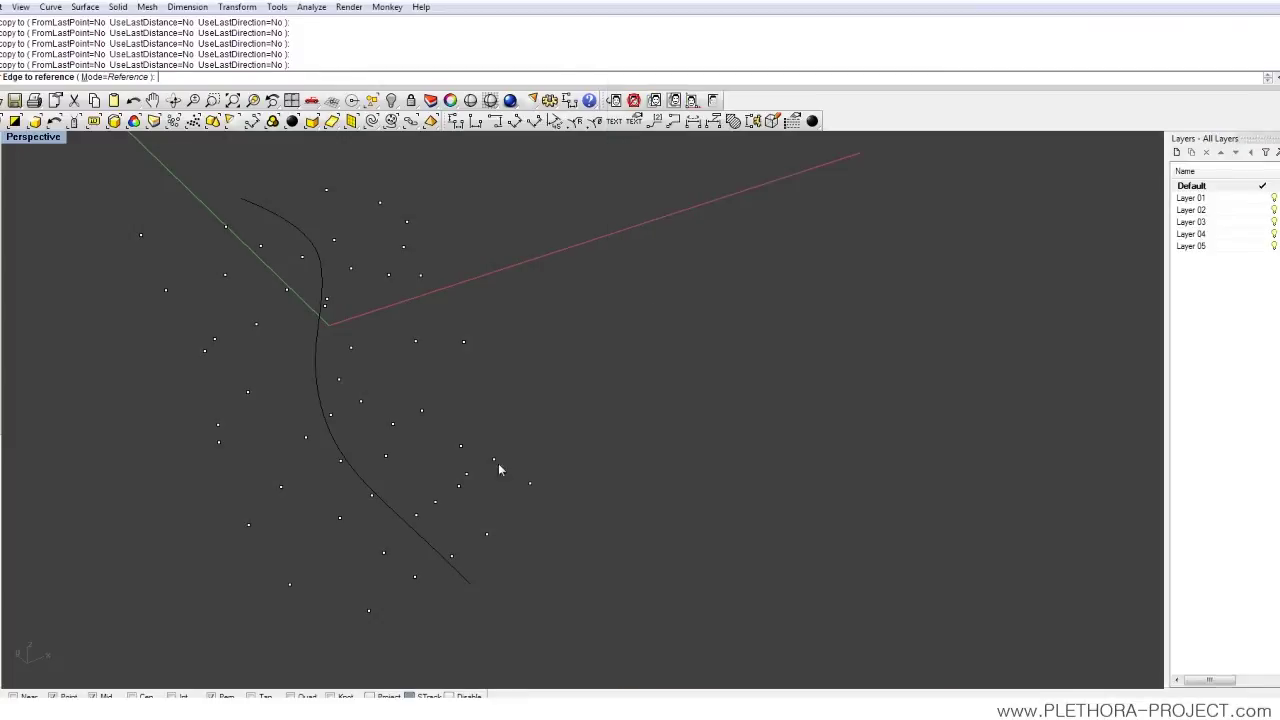
click(325, 407)
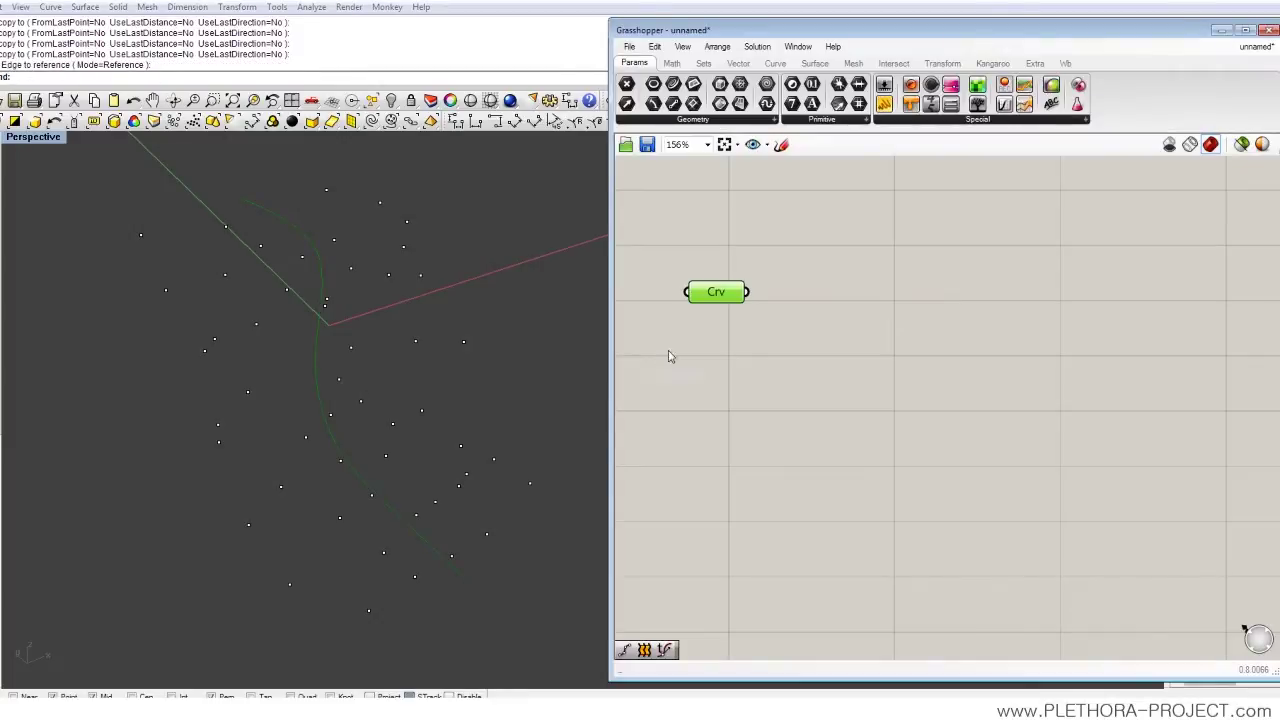
drag(714, 295, 727, 237)
click(735, 347)
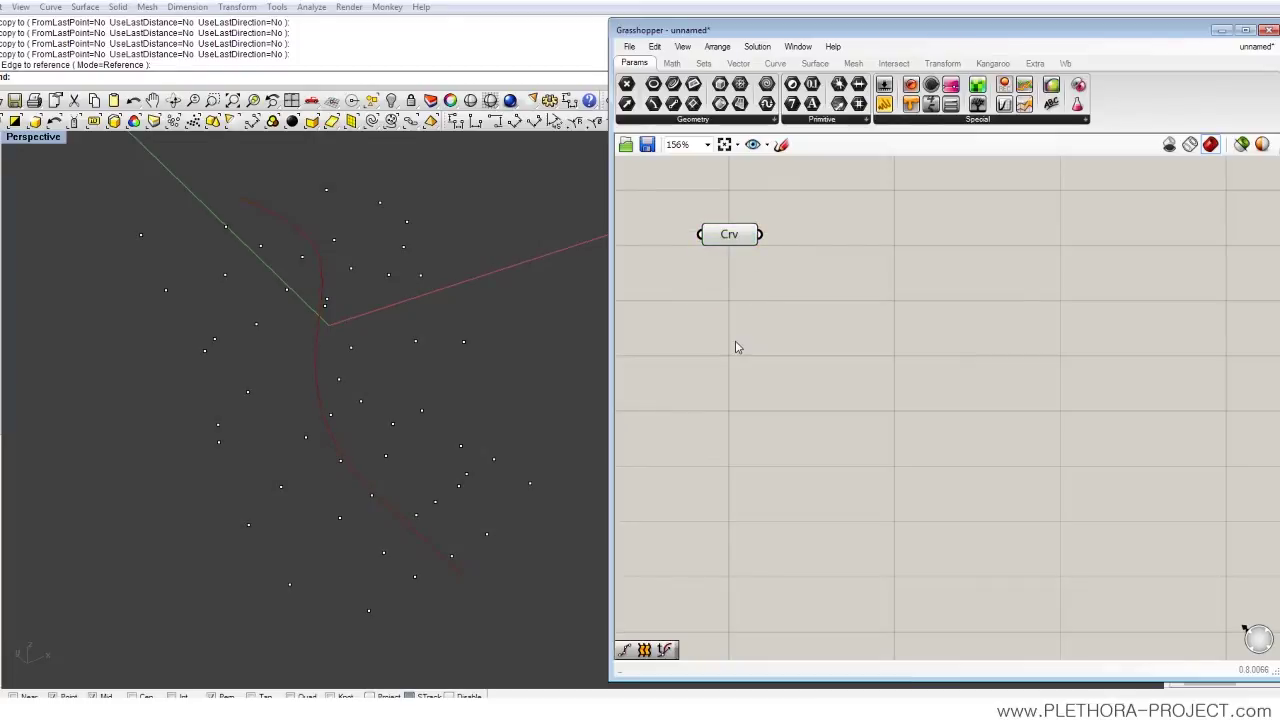
- Add a Point parameter to the canvas below the Curve parameter
double_click(732, 344)
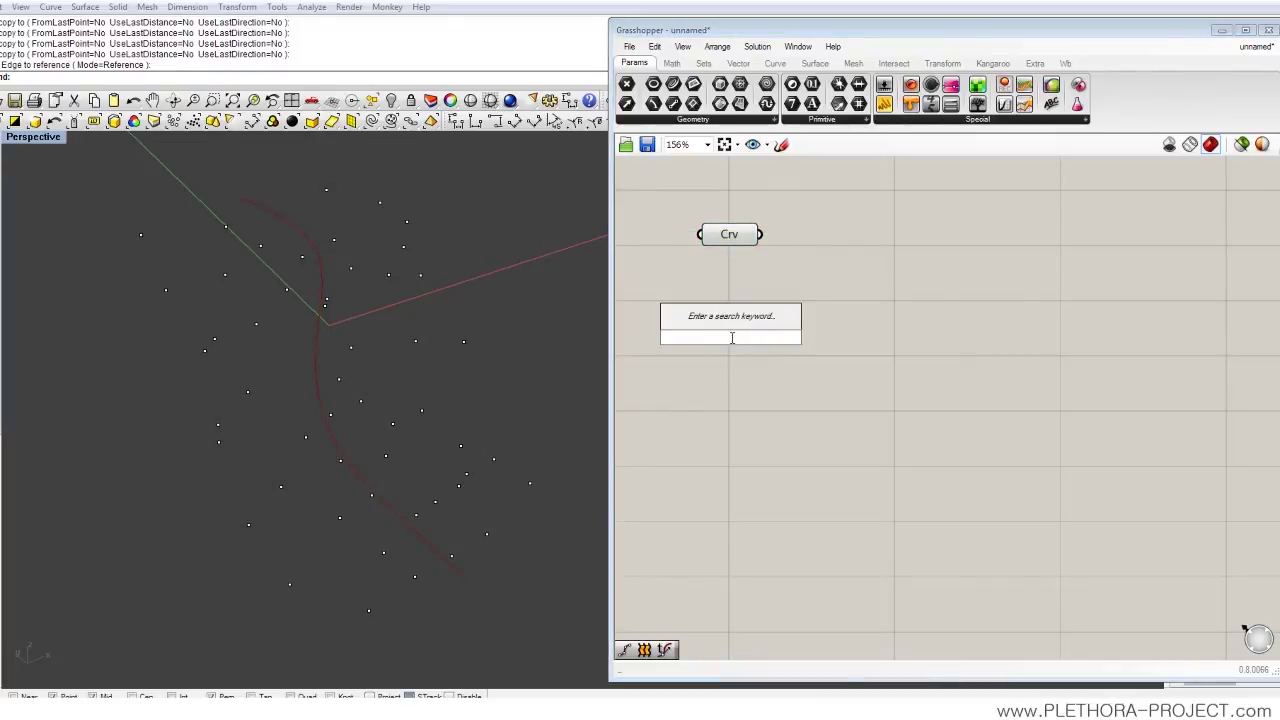
text(POINT)
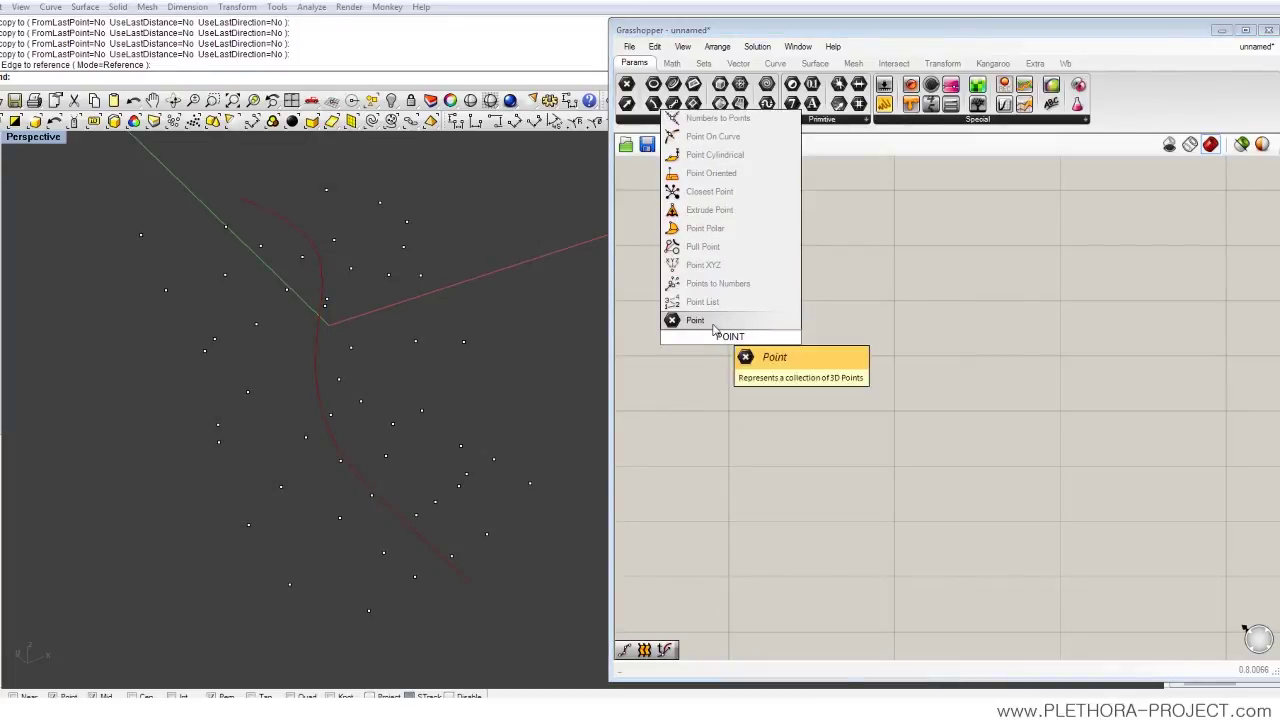
click(714, 322)
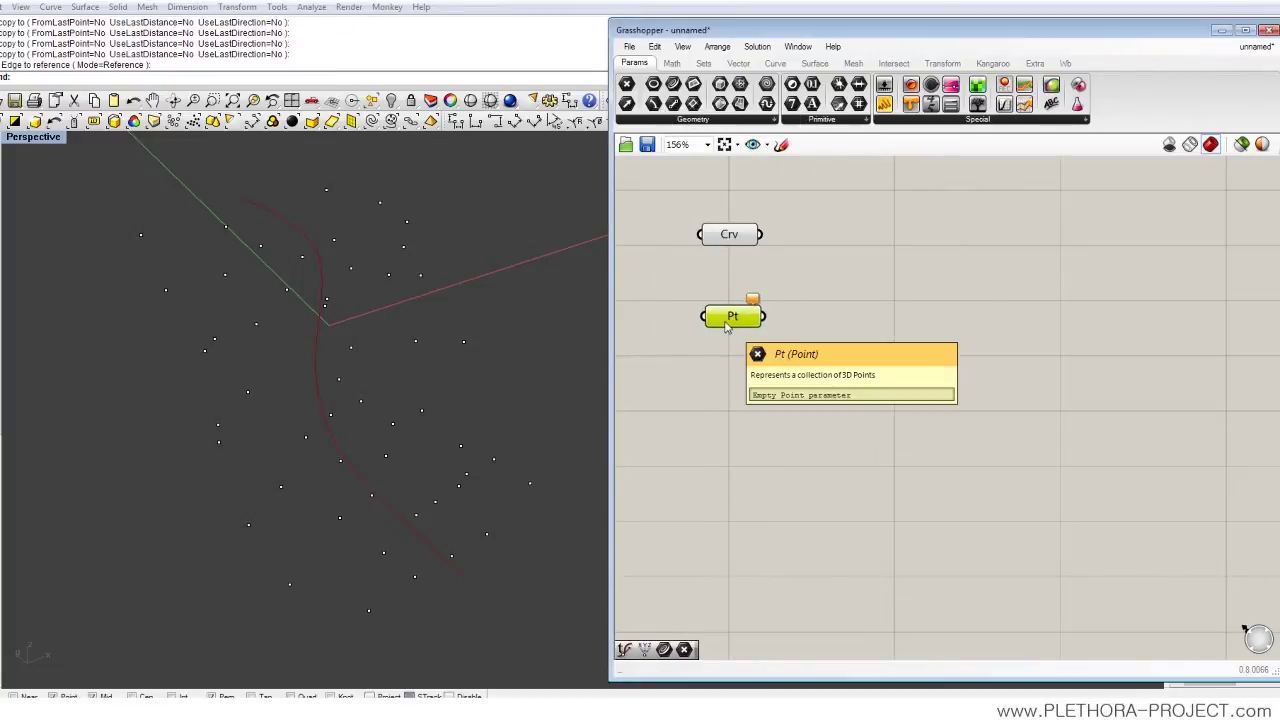
- Reference all the scattered points in the Point parameter as multiple points and adjust the component's position below the Curve parameter
right_click(727, 327)
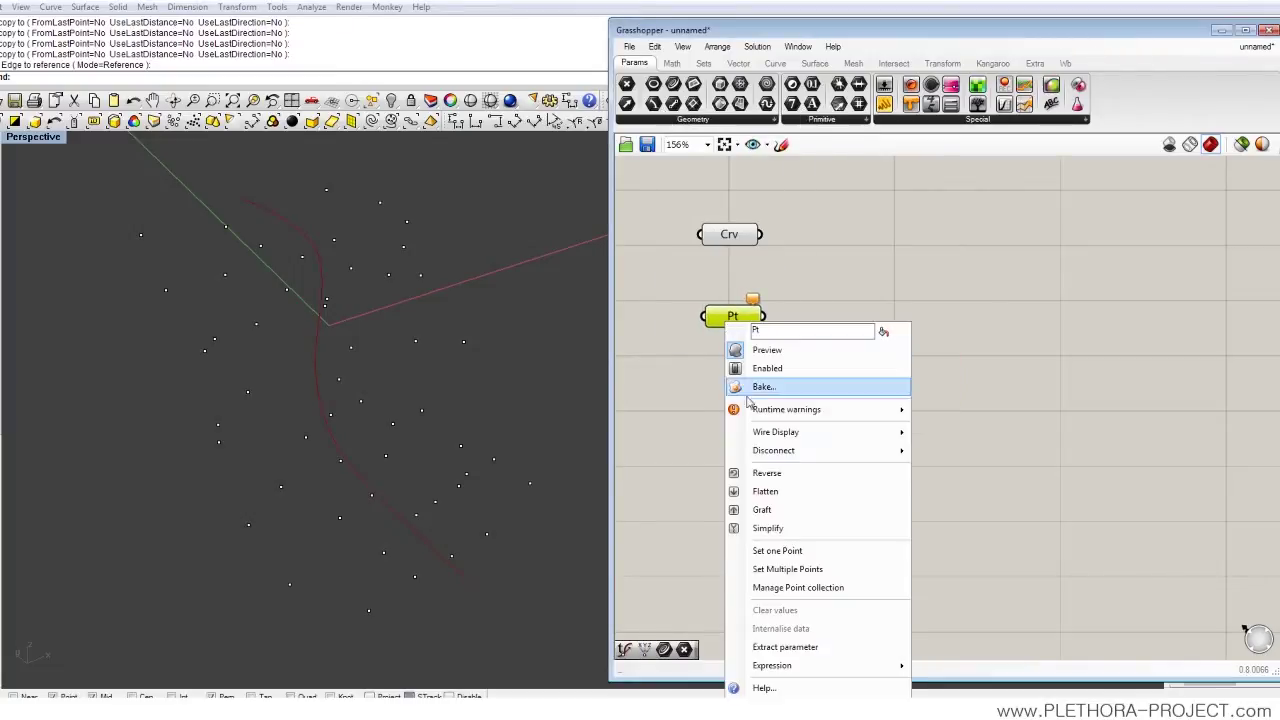
click(772, 569)
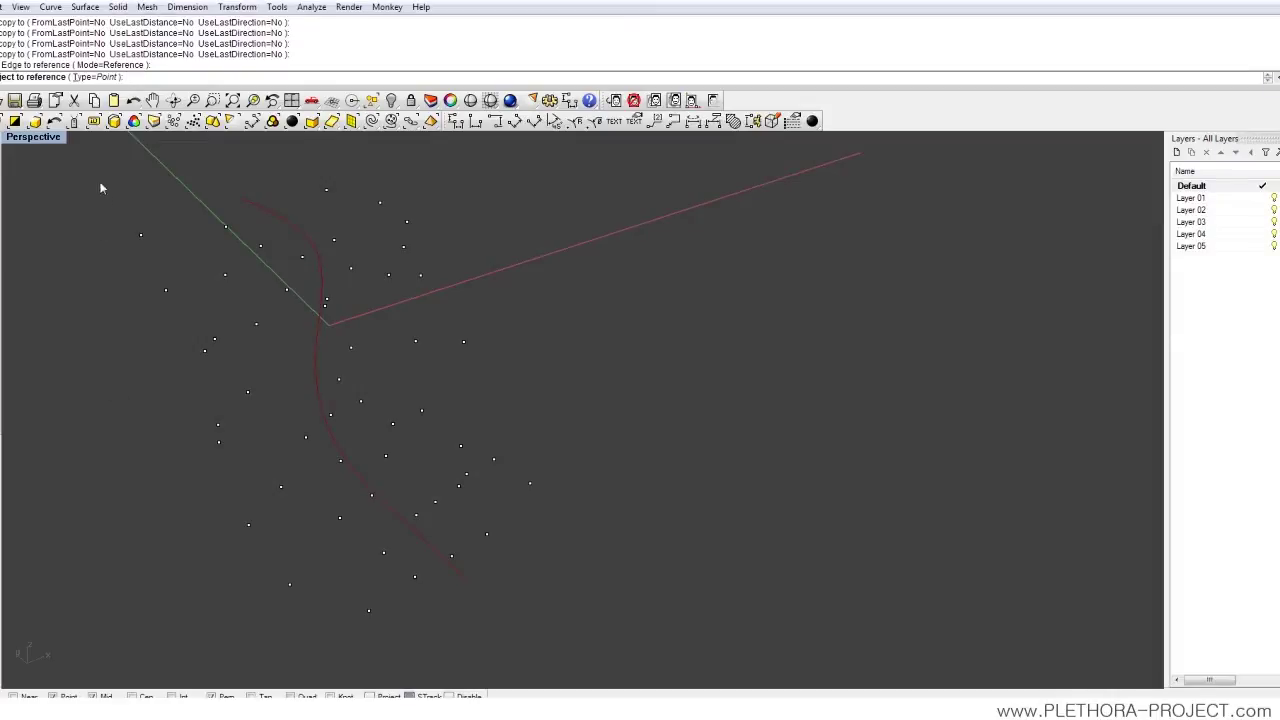
drag(100, 188, 562, 646)
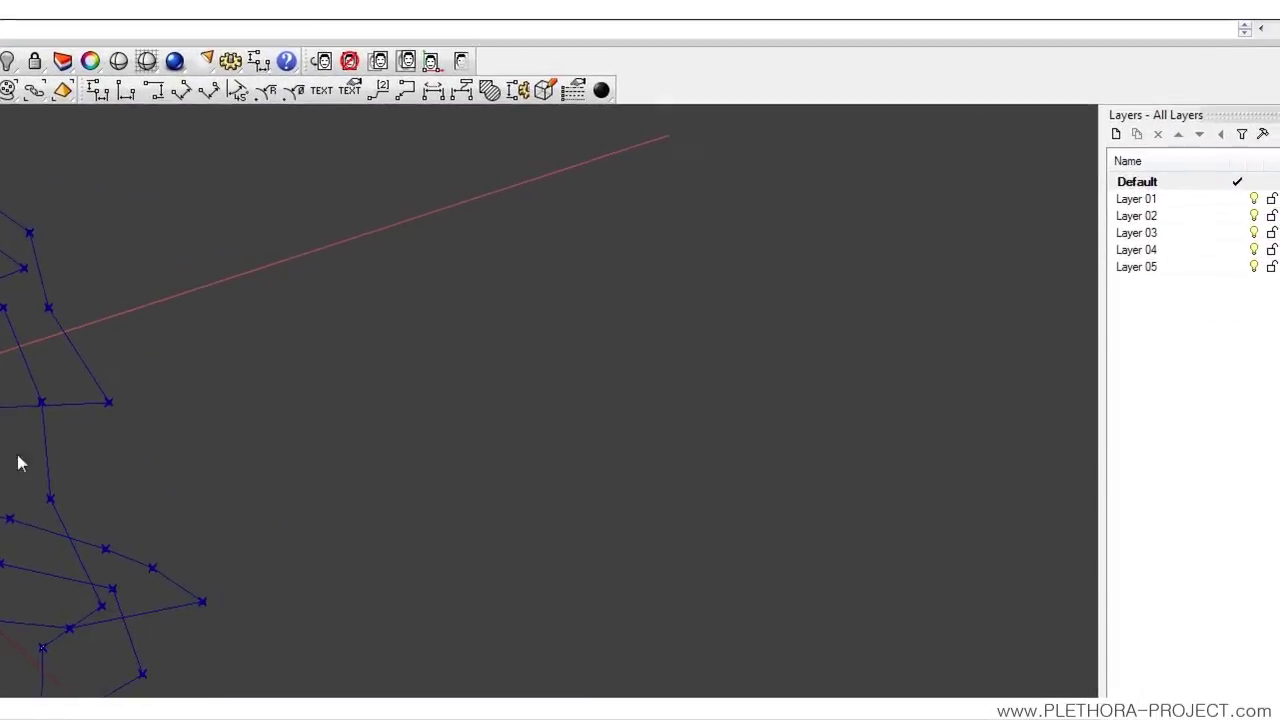
key(Return)
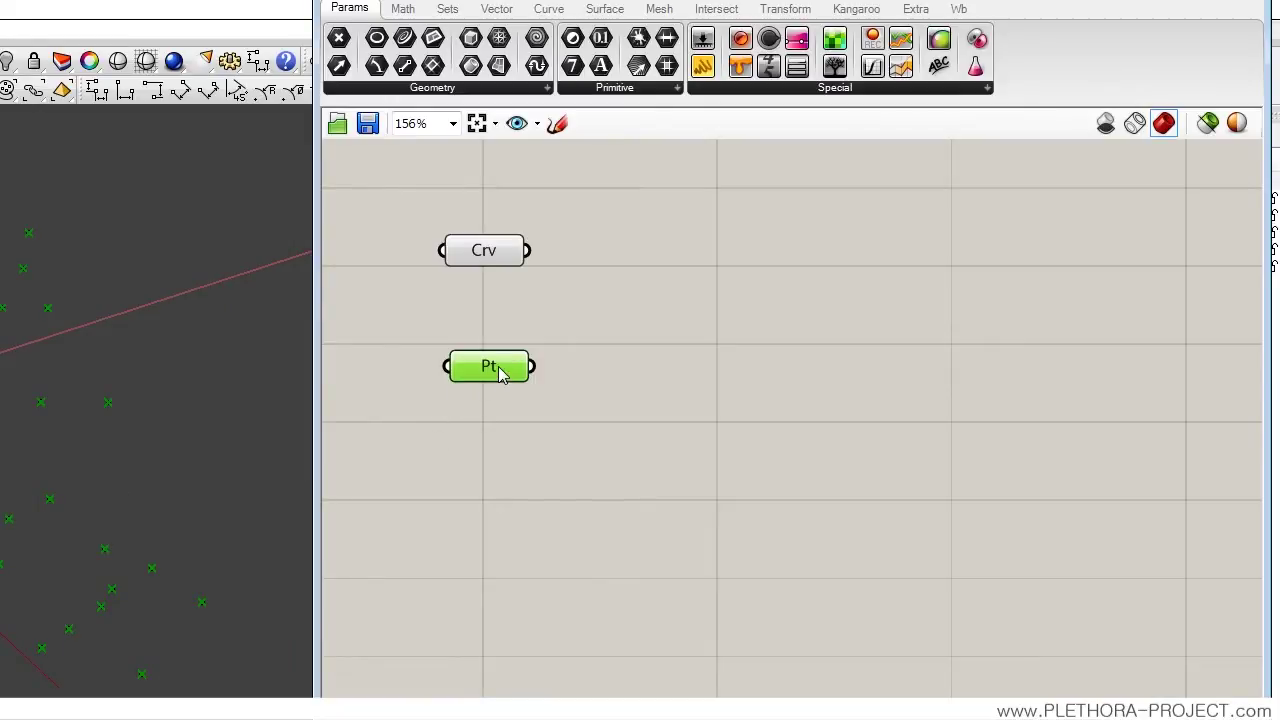
drag(502, 370, 491, 378)
click(500, 252)
click(696, 470)
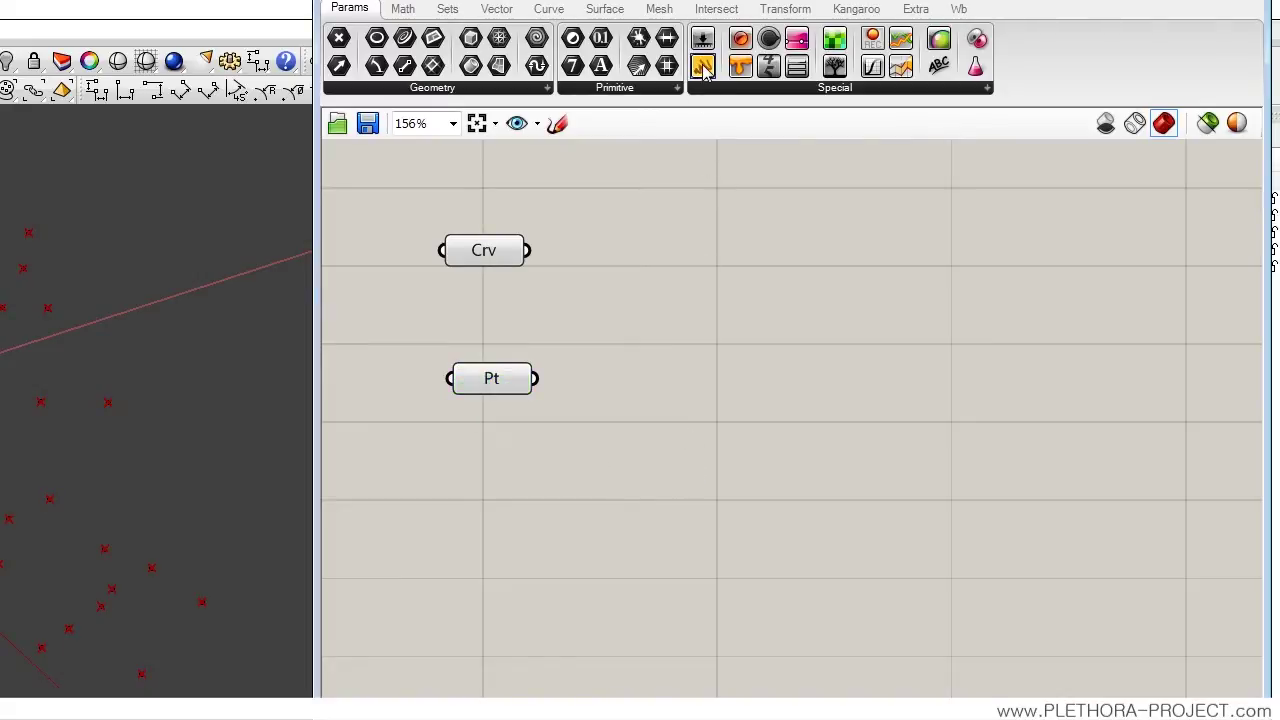
- Add a panel beside the Point parameter, feed it the parameter's output, and reposition the panel
drag(702, 66, 783, 432)
right_drag(617, 486, 545, 527)
drag(422, 424, 414, 437)
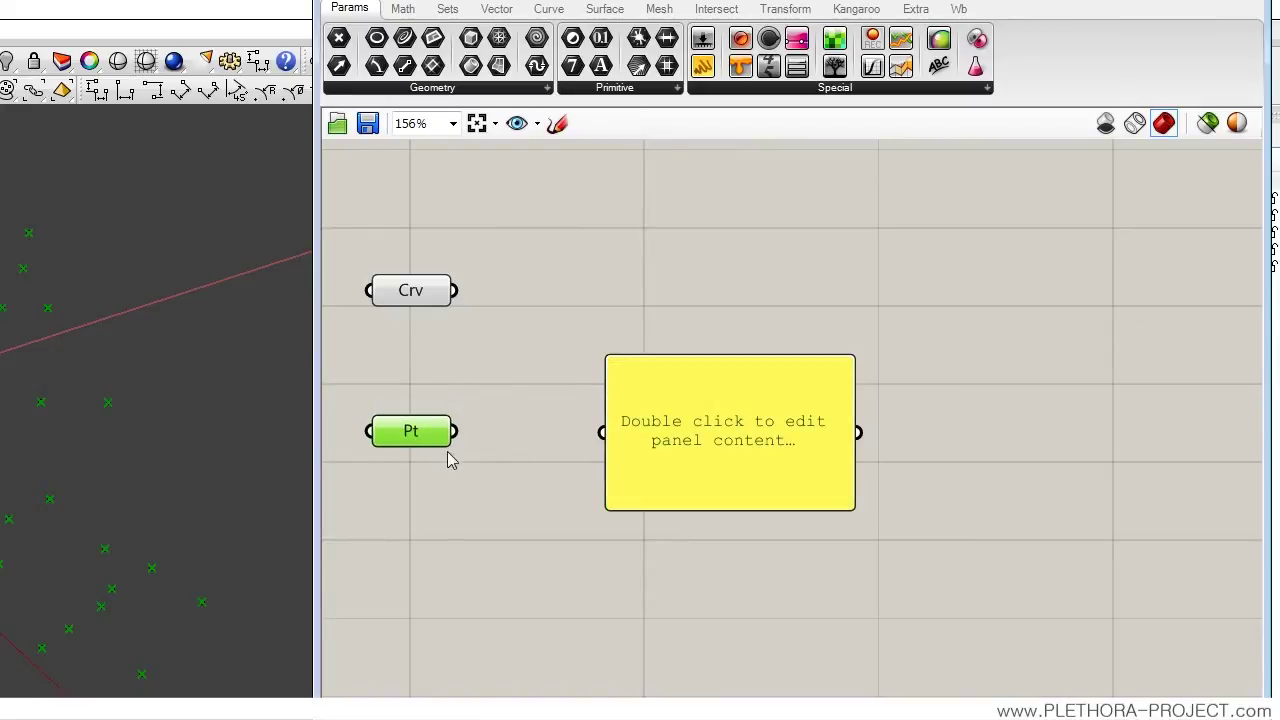
drag(430, 440, 602, 432)
drag(688, 442, 730, 389)
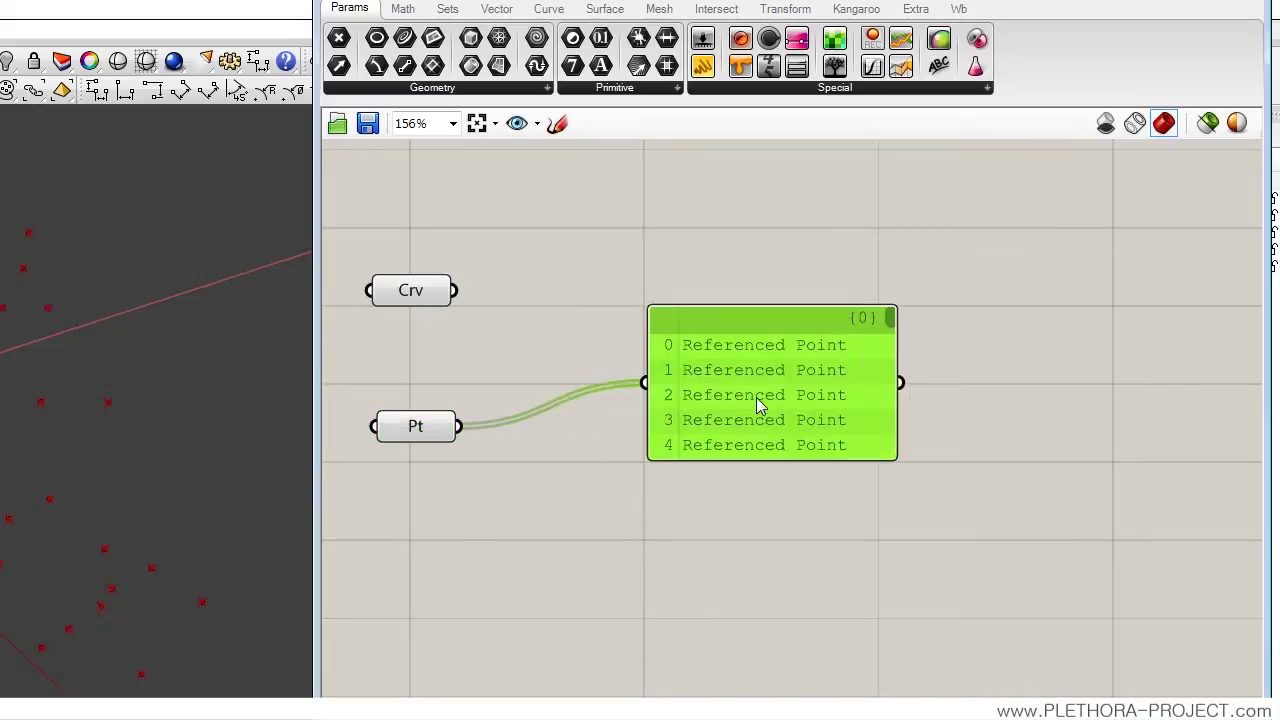
- Enlarge the connected panel to list about twelve entries and move it higher on the canvas
drag(910, 463, 963, 637)
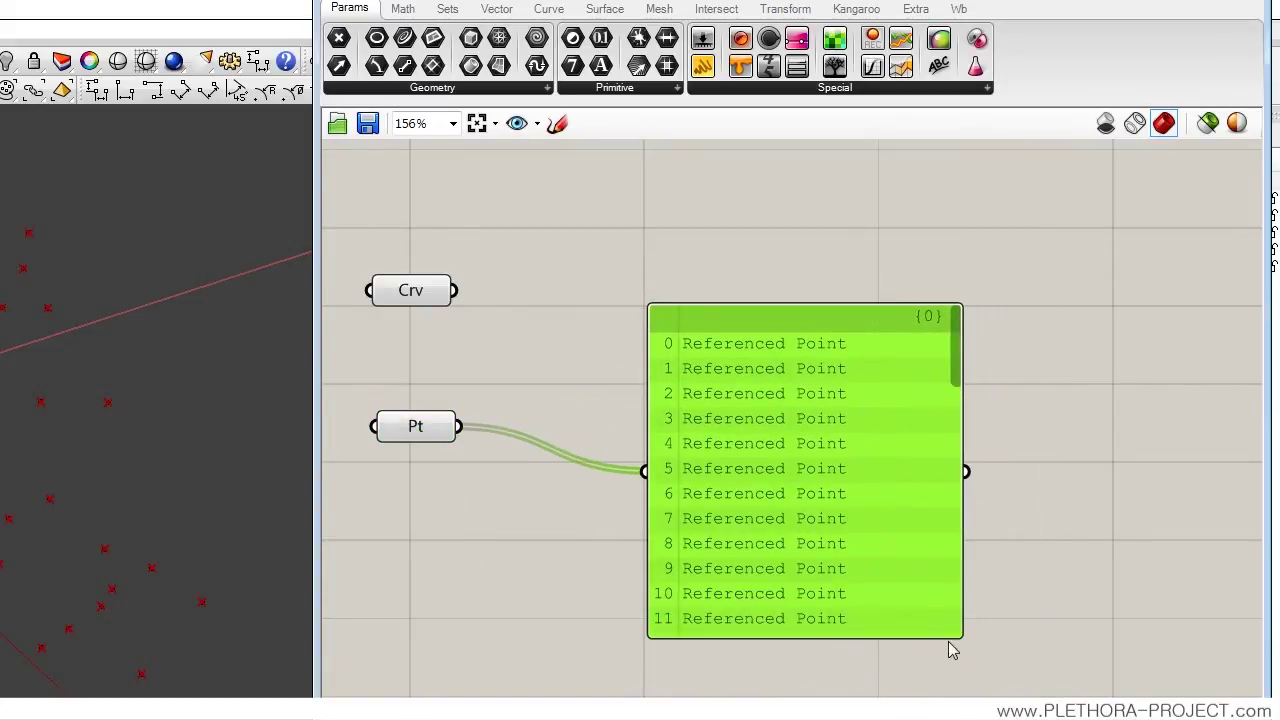
mouse_move(958, 372)
mouse_down()
mouse_move(960, 694)
mouse_move(950, 362)
mouse_up()
drag(812, 537, 789, 411)
- Add a note panel above the point list panel, set its text to INDEX, and shrink it to fit the word
right_drag(789, 419, 786, 484)
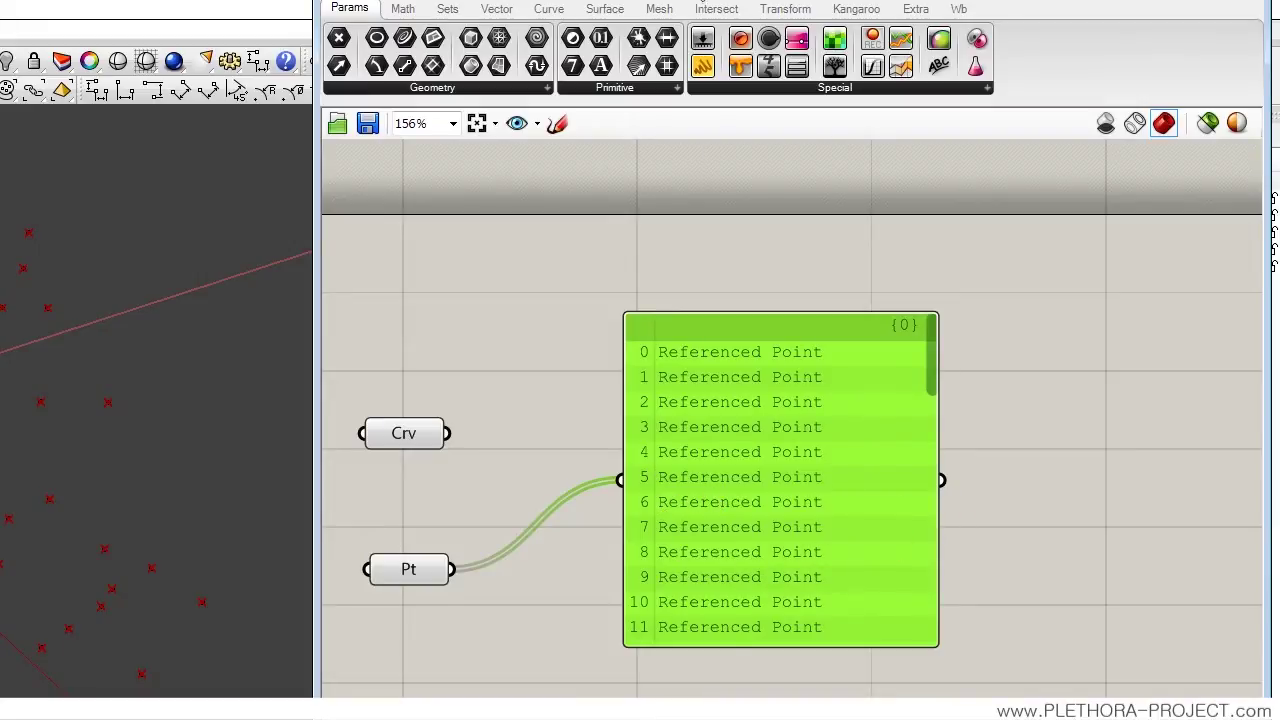
drag(703, 66, 700, 258)
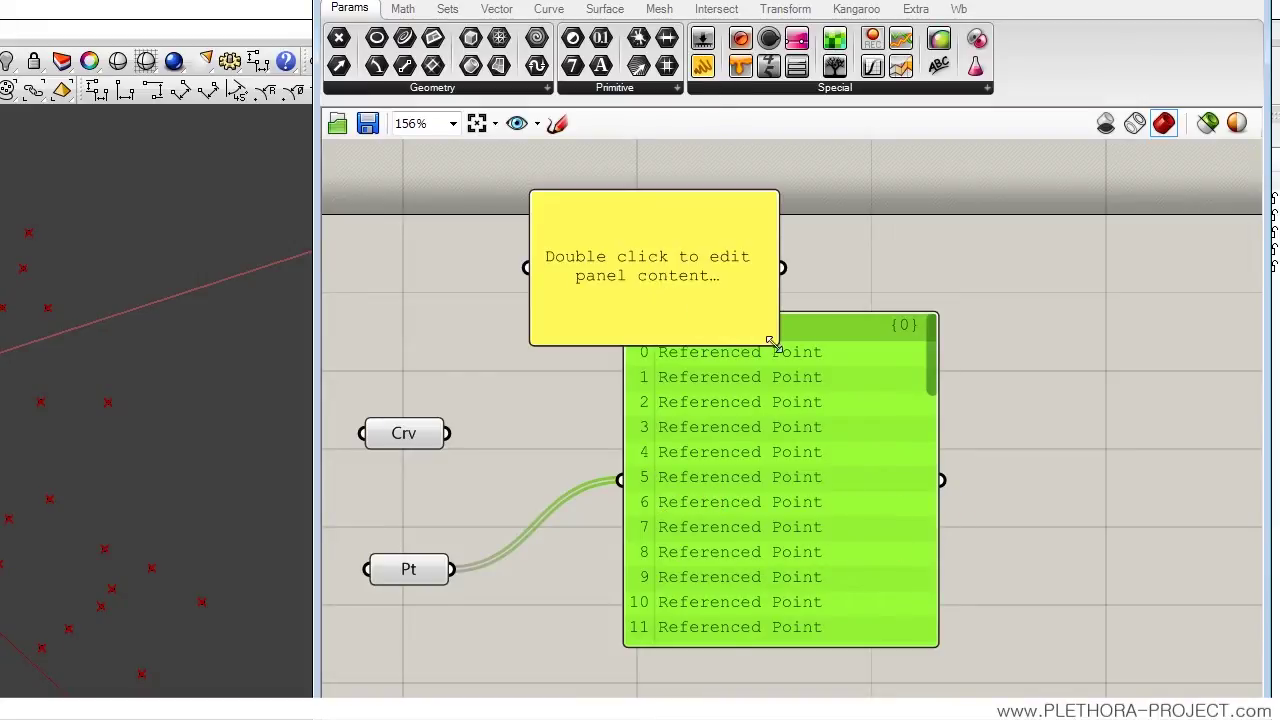
drag(772, 340, 710, 279)
double_click(689, 277)
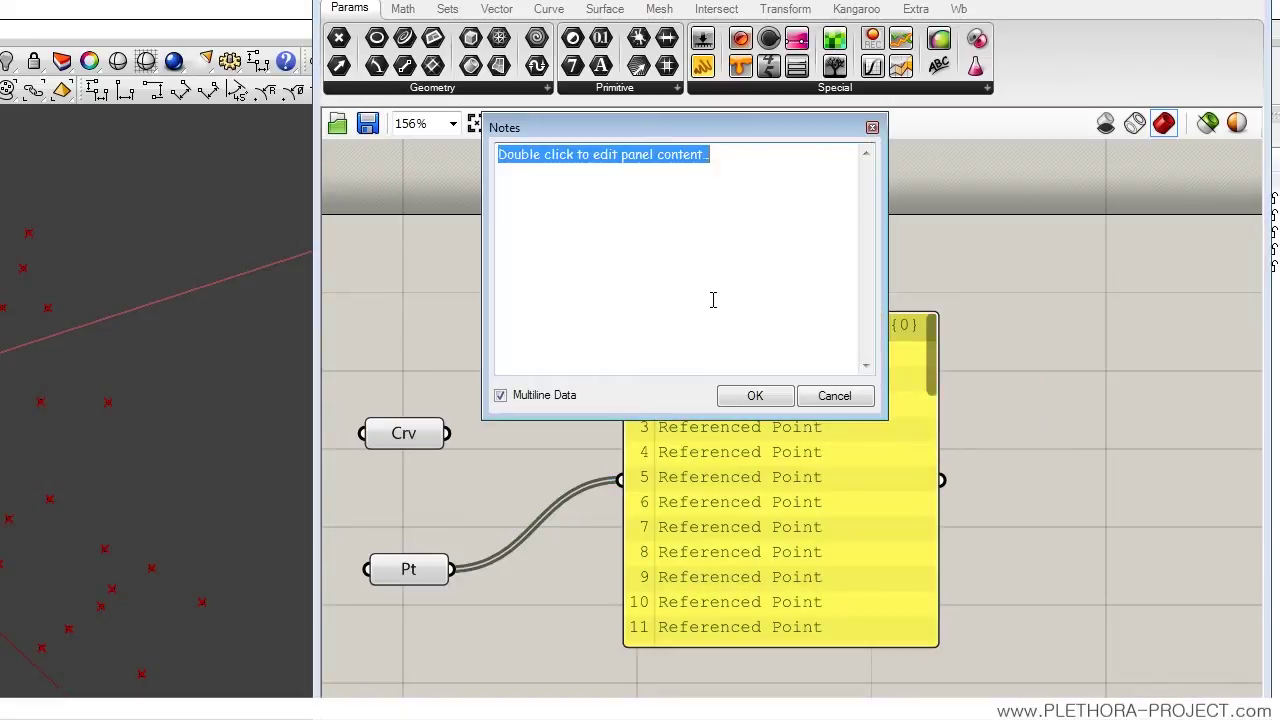
text(IM)
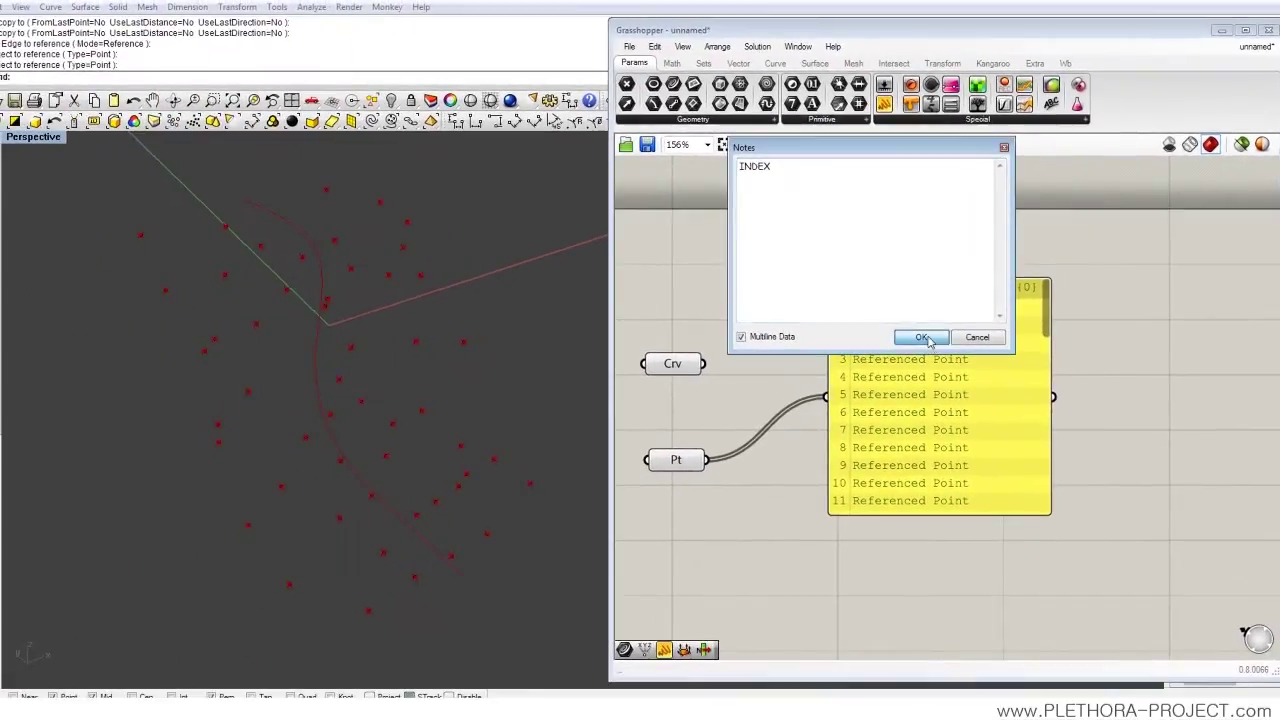
click(755, 396)
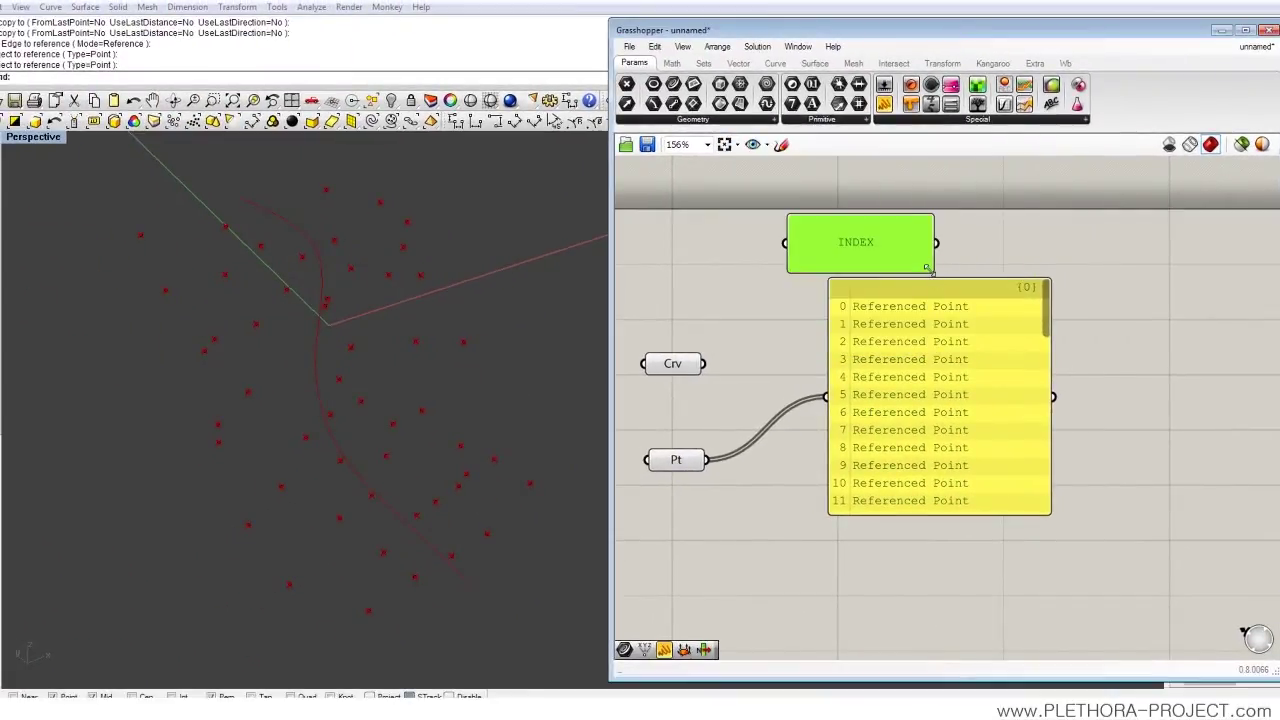
drag(926, 267, 828, 233)
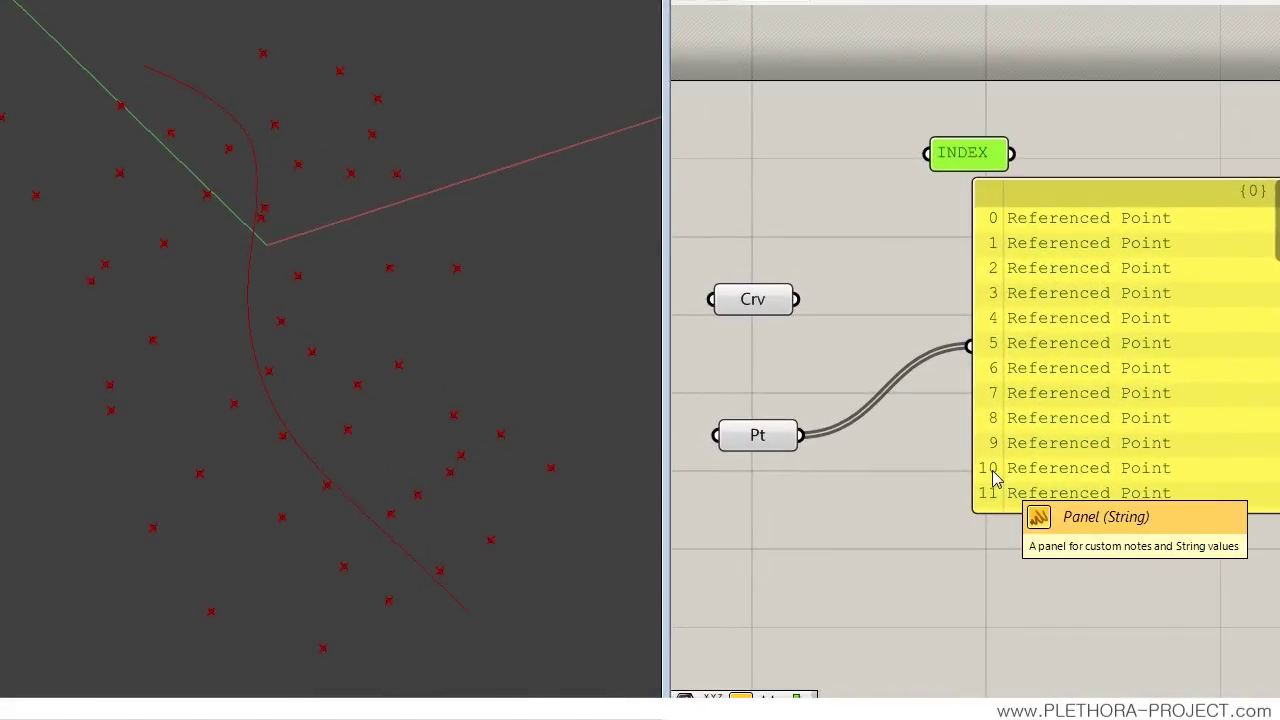
- Shorten the point list panel to eight entries and place a copy of the INDEX label beside it reading ITEM
drag(1201, 512, 1205, 406)
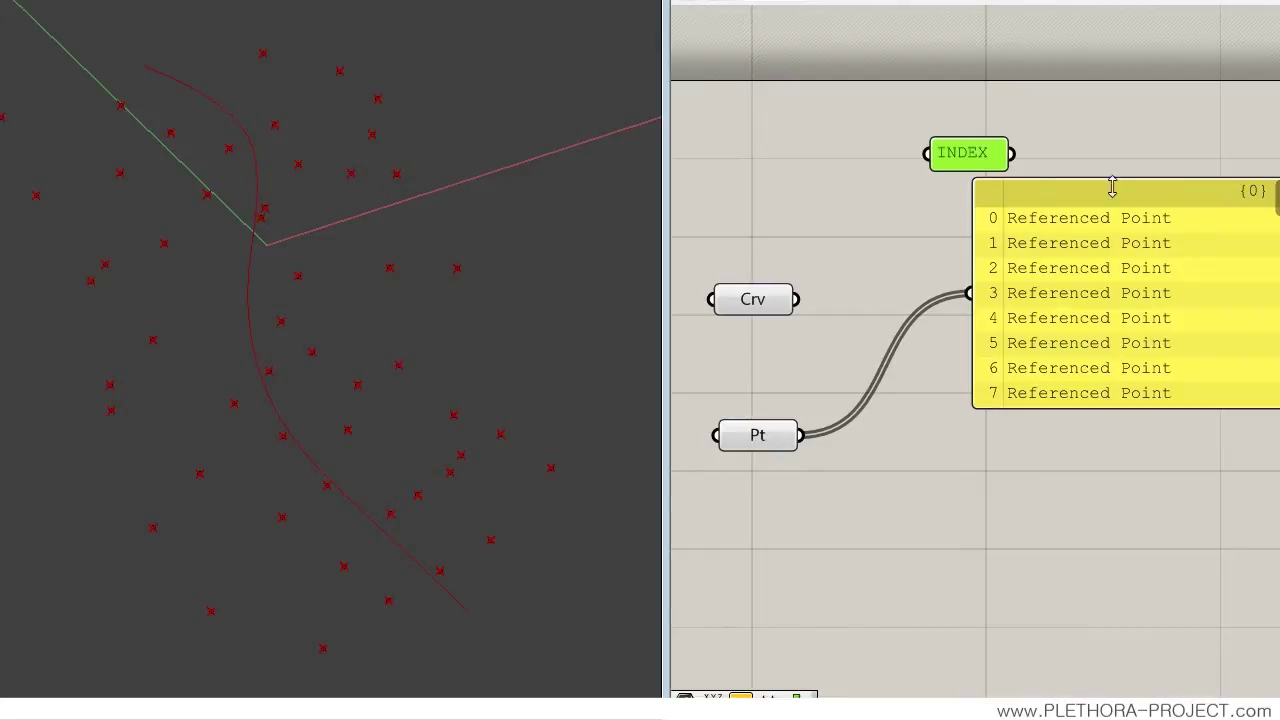
alt+drag(967, 166, 1126, 164)
double_click(1128, 156)
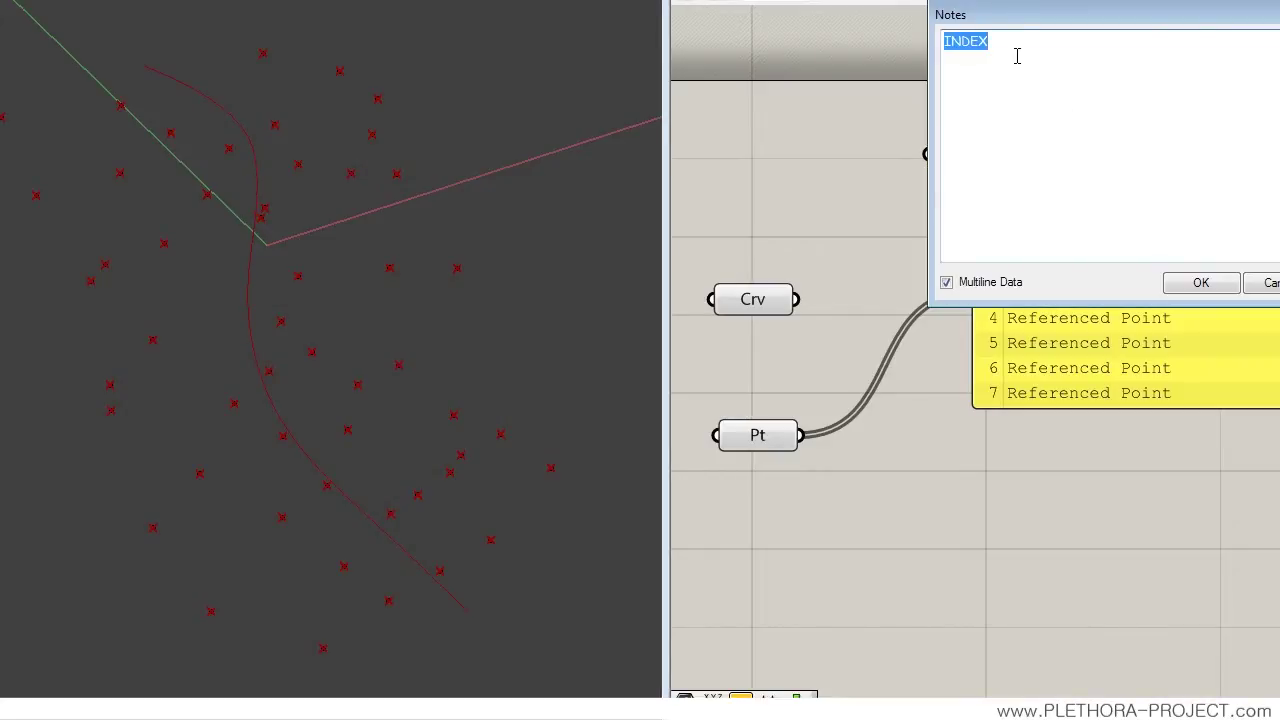
key(BackSpace)
click(1204, 285)
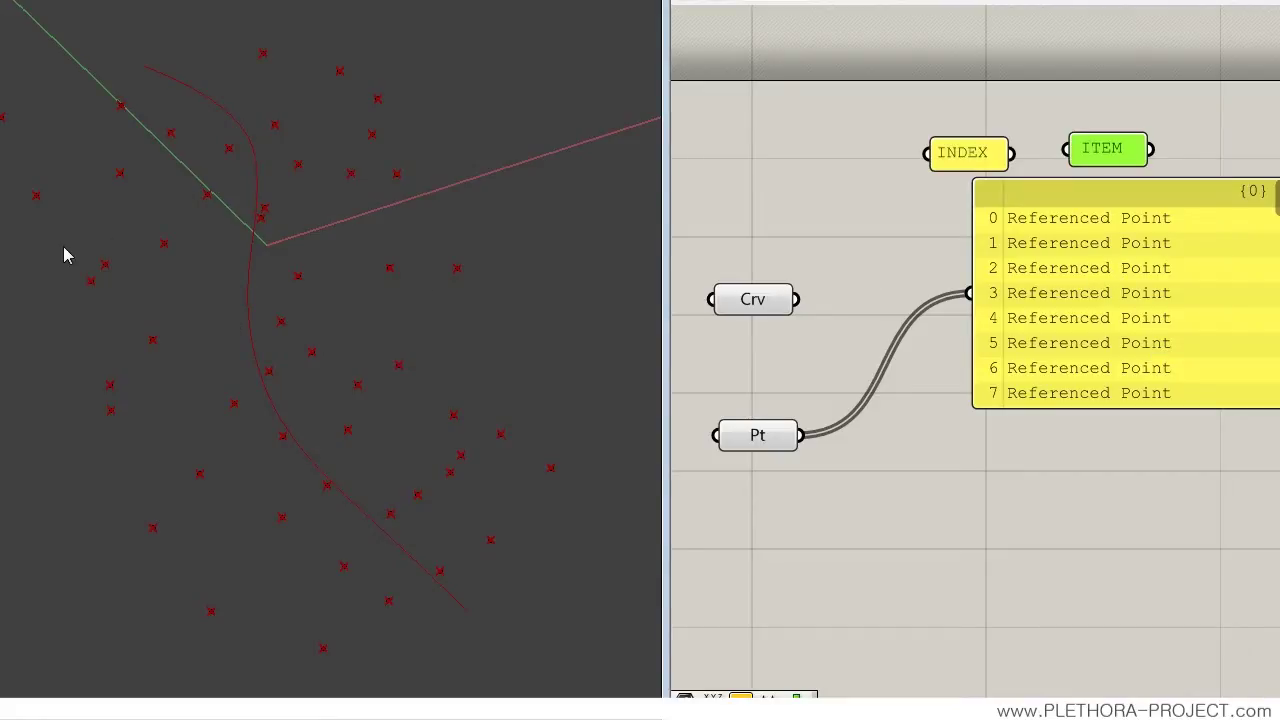
- Select and release one scattered point in the Rhino viewport, and align the ITEM label with the INDEX label
drag(63, 241, 108, 268)
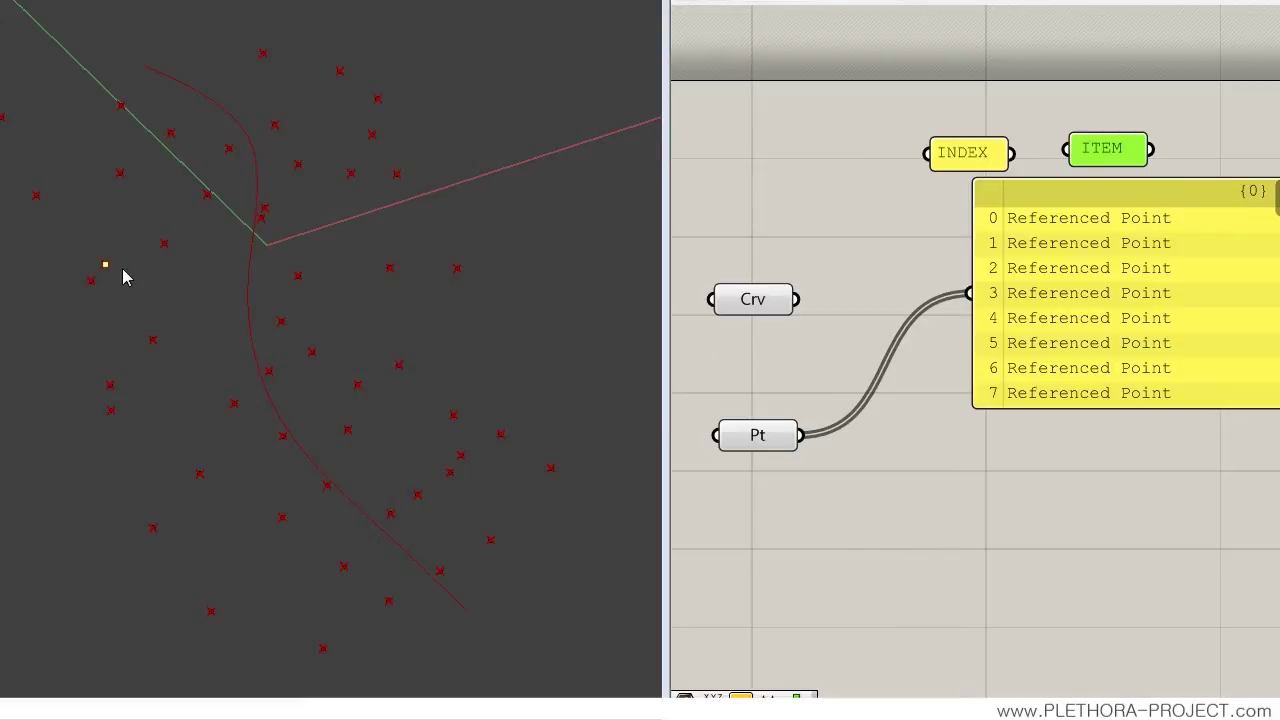
key(Return)
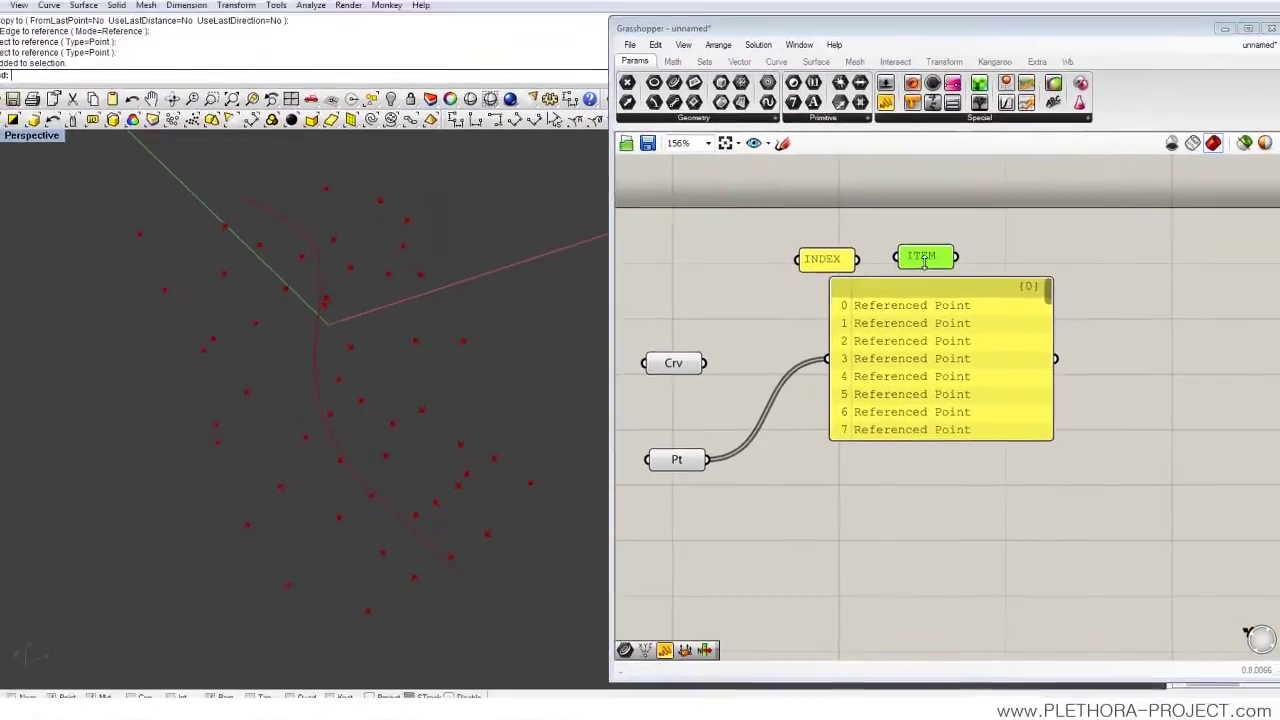
drag(924, 262, 930, 263)
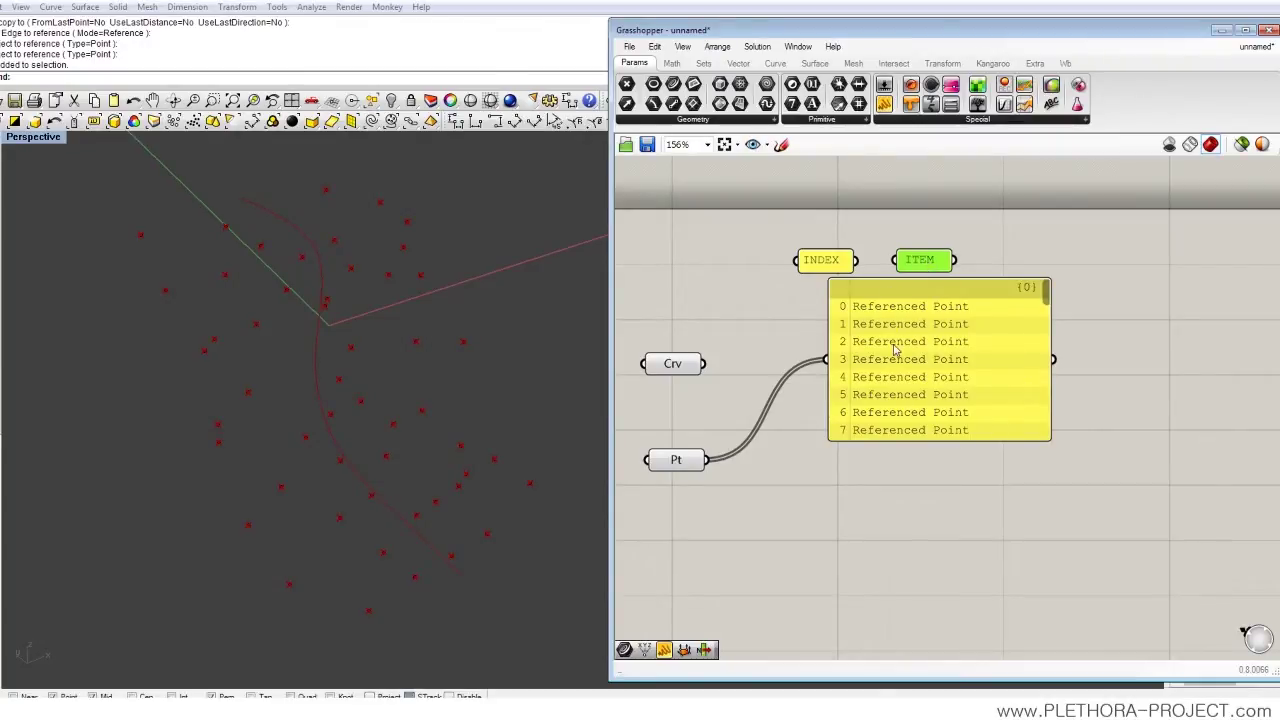
- Duplicate the ITEM label above the list's path heading, change its text to PATH, and align it with the other labels
alt+drag(928, 272, 1037, 267)
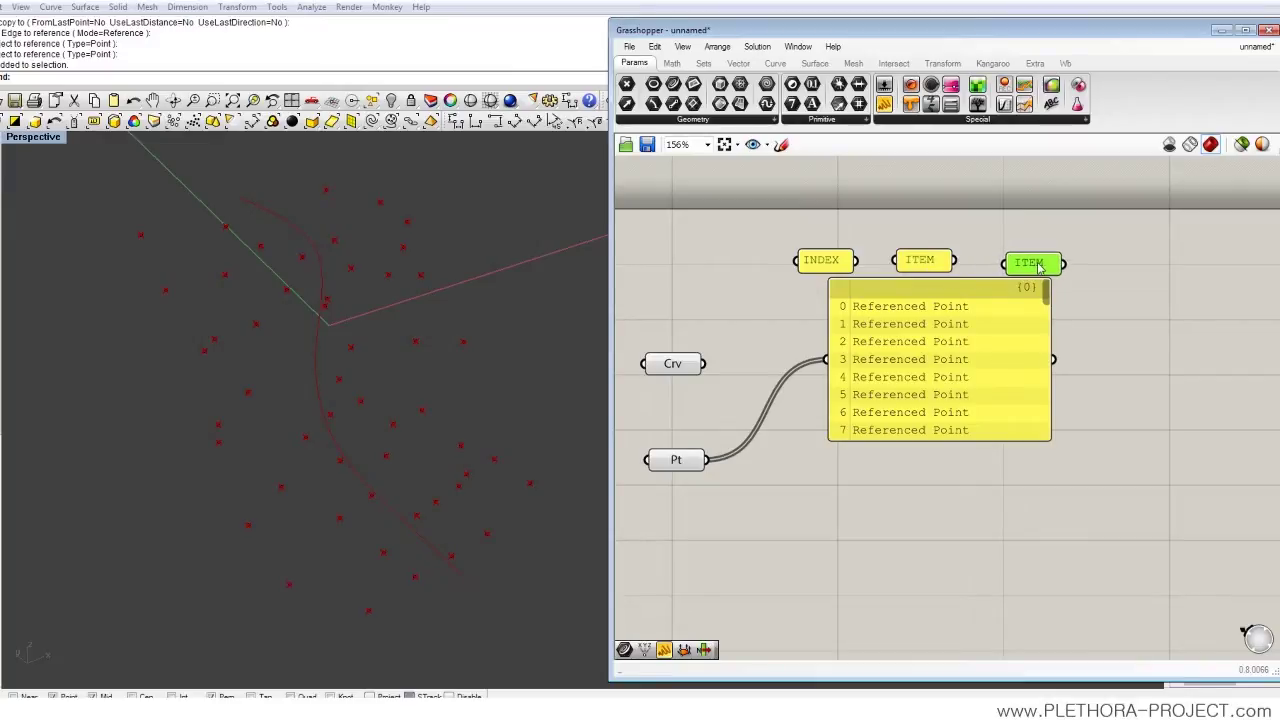
double_click(1038, 265)
text(PATH)
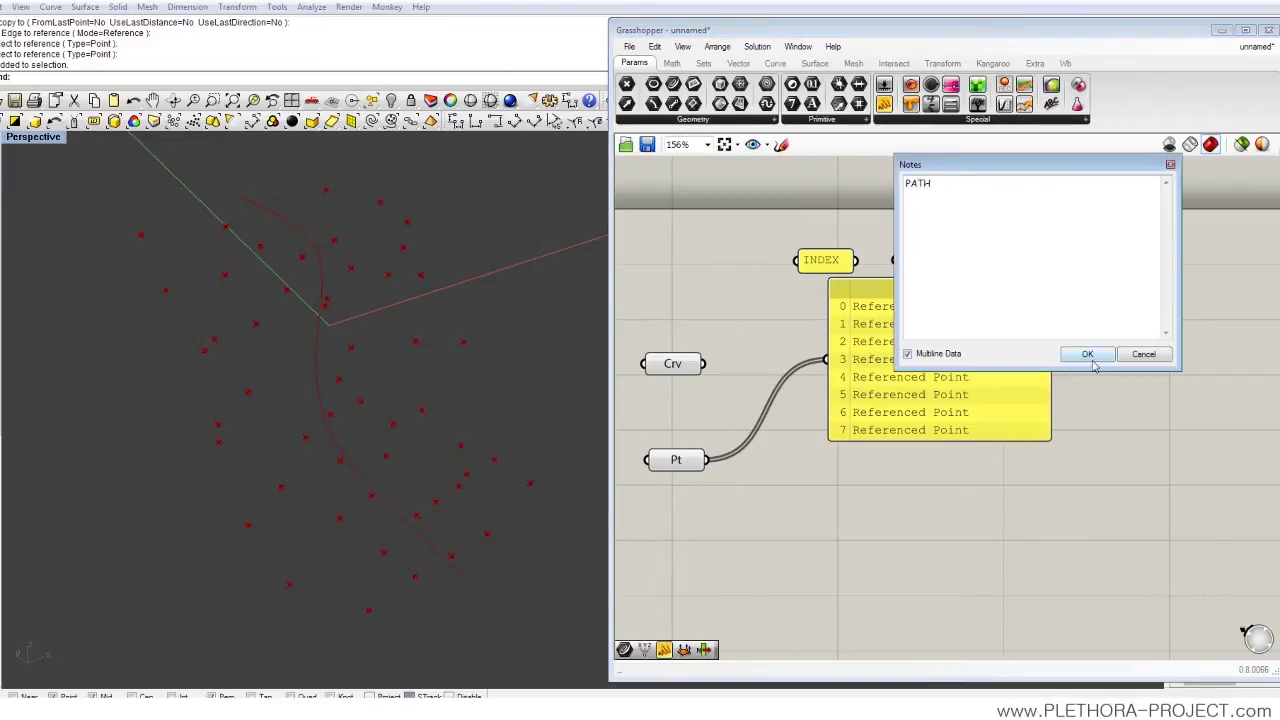
click(1092, 361)
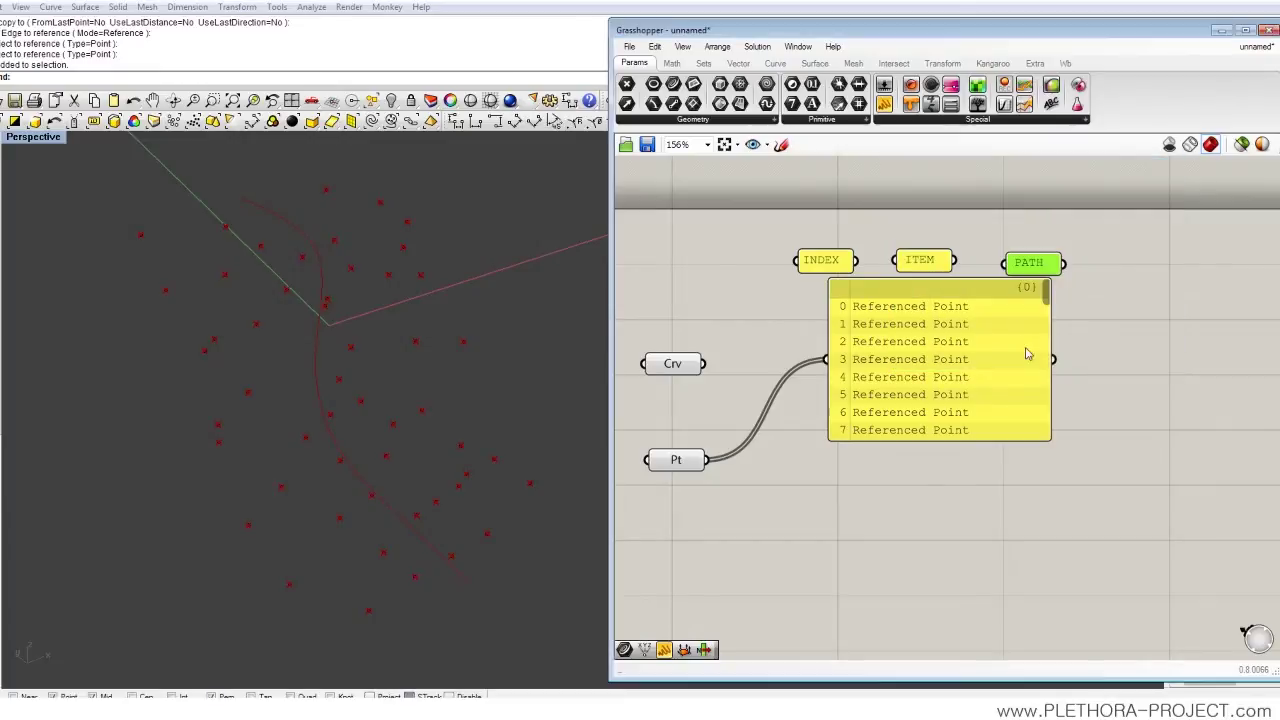
drag(1036, 267, 1035, 265)
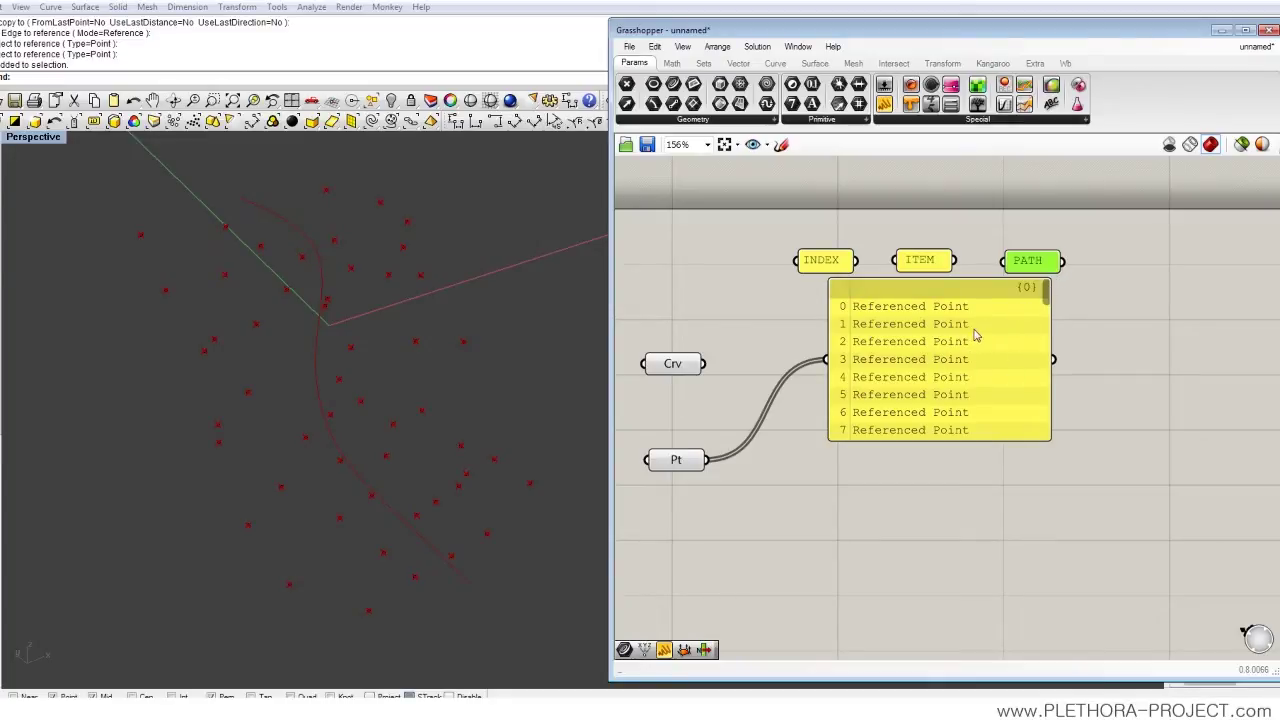
drag(1033, 267, 1042, 264)
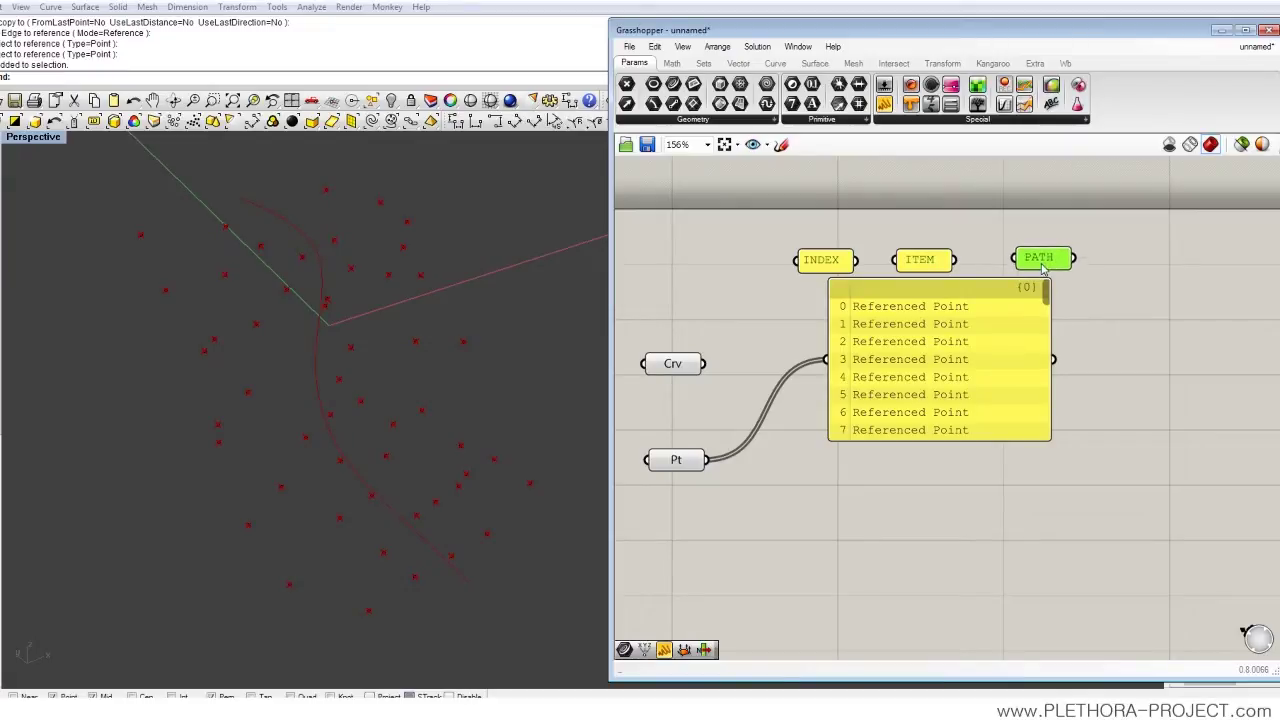
drag(1042, 268, 1042, 272)
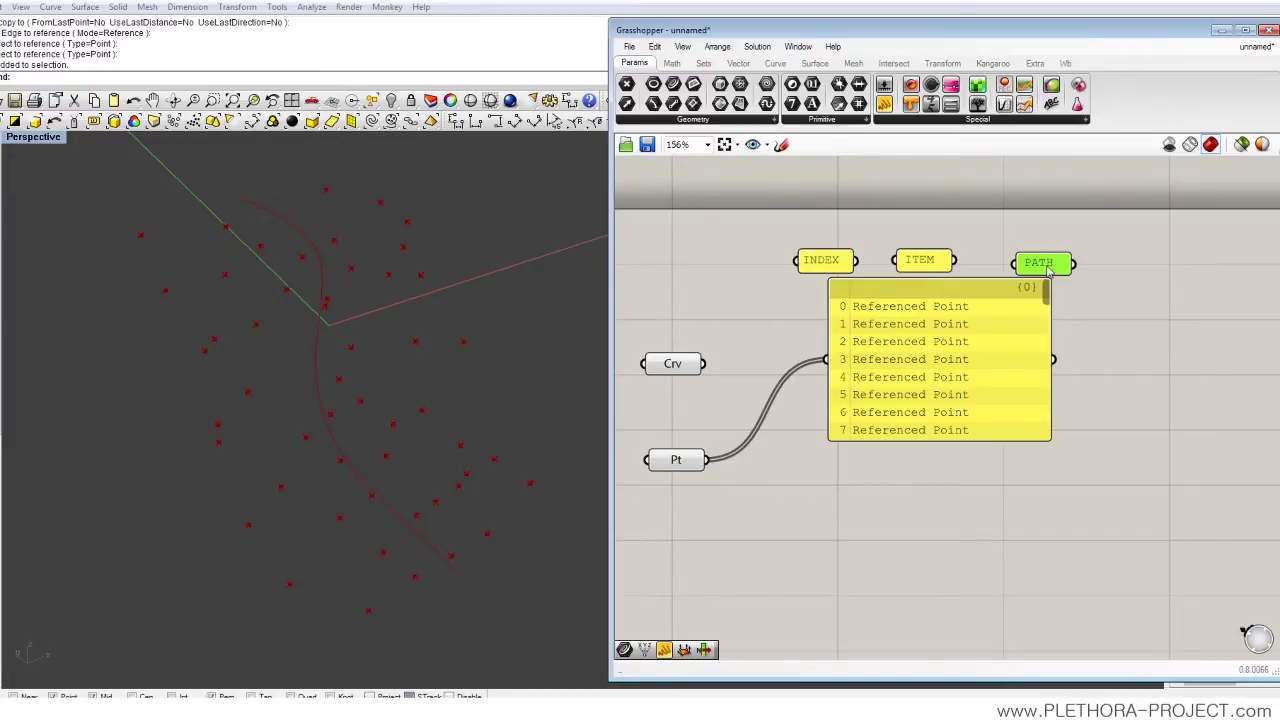
drag(1049, 272, 1049, 270)
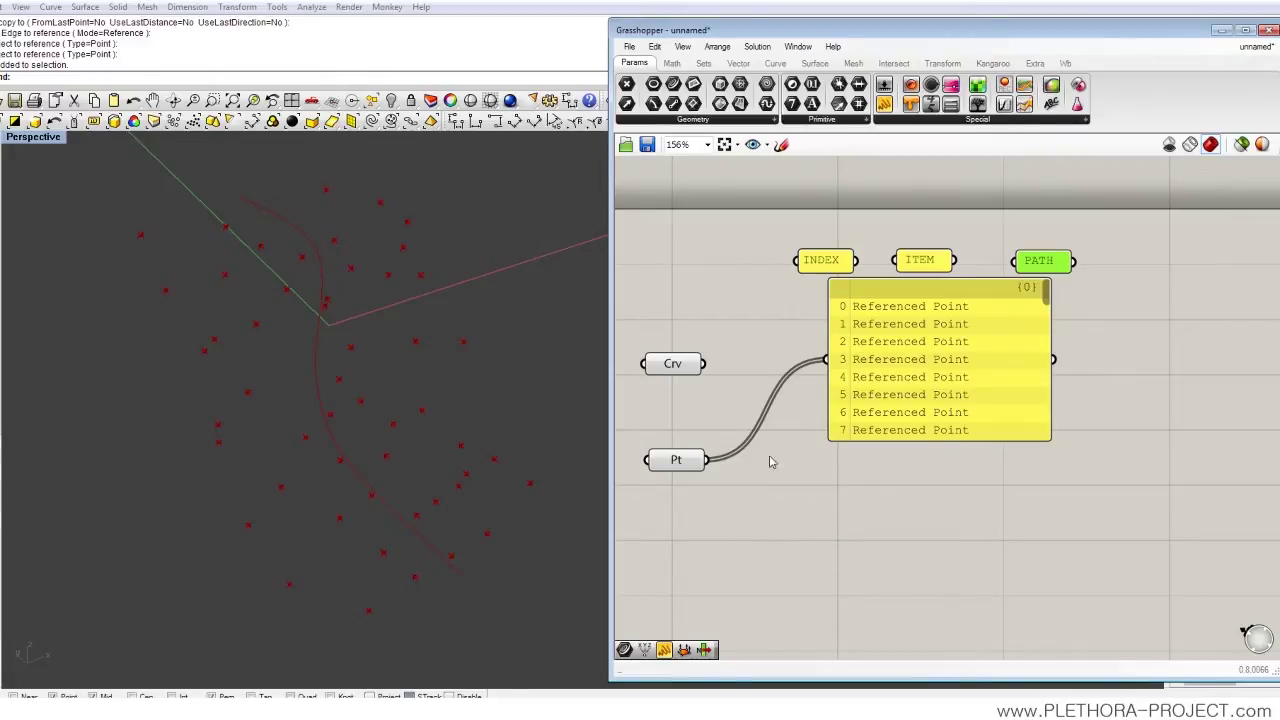
- Nudge the Point parameter upward and shorten the point list panel to about four entries
drag(677, 462, 678, 460)
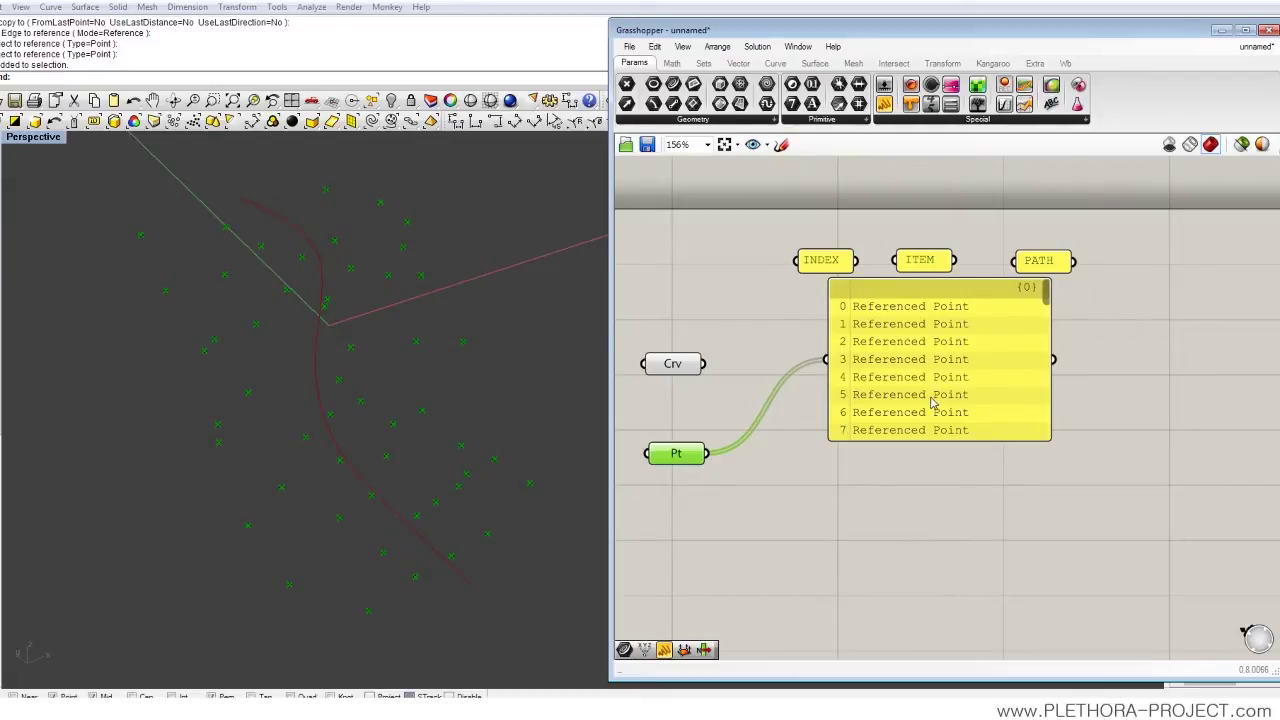
right_drag(957, 418, 946, 370)
drag(946, 370, 942, 305)
right_drag(926, 288, 934, 334)
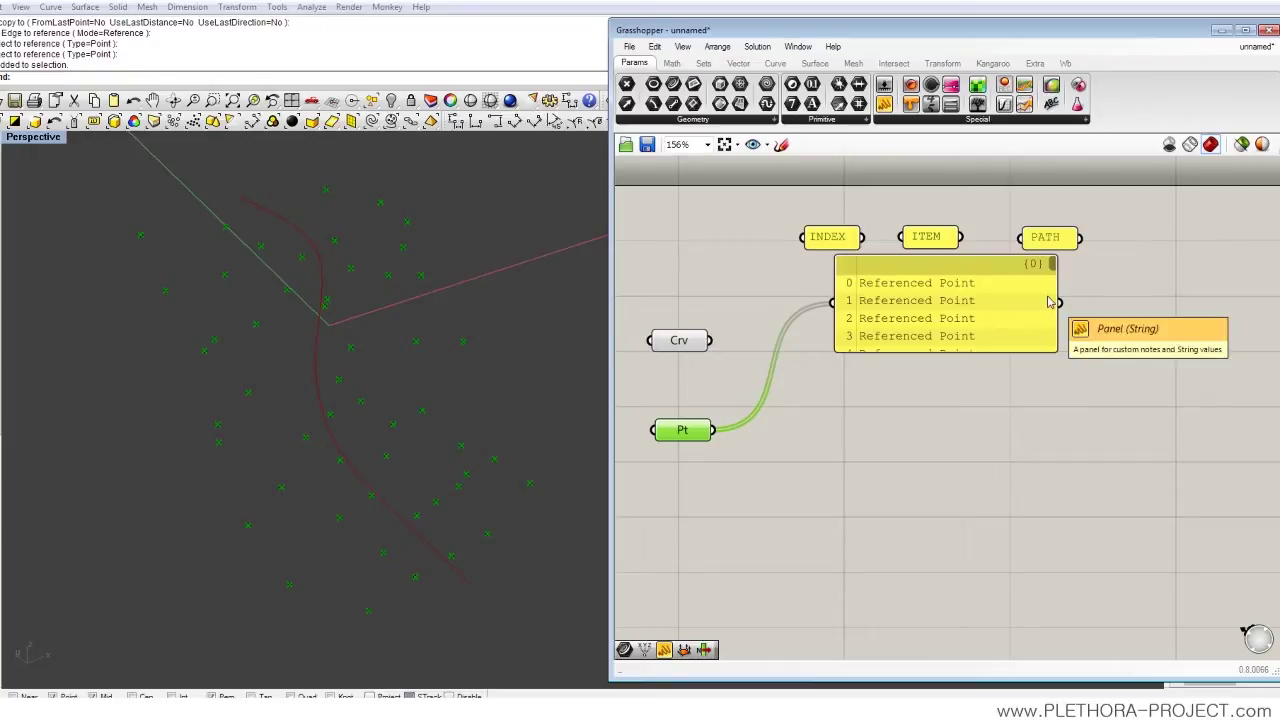
right_drag(972, 431, 923, 417)
click(971, 446)
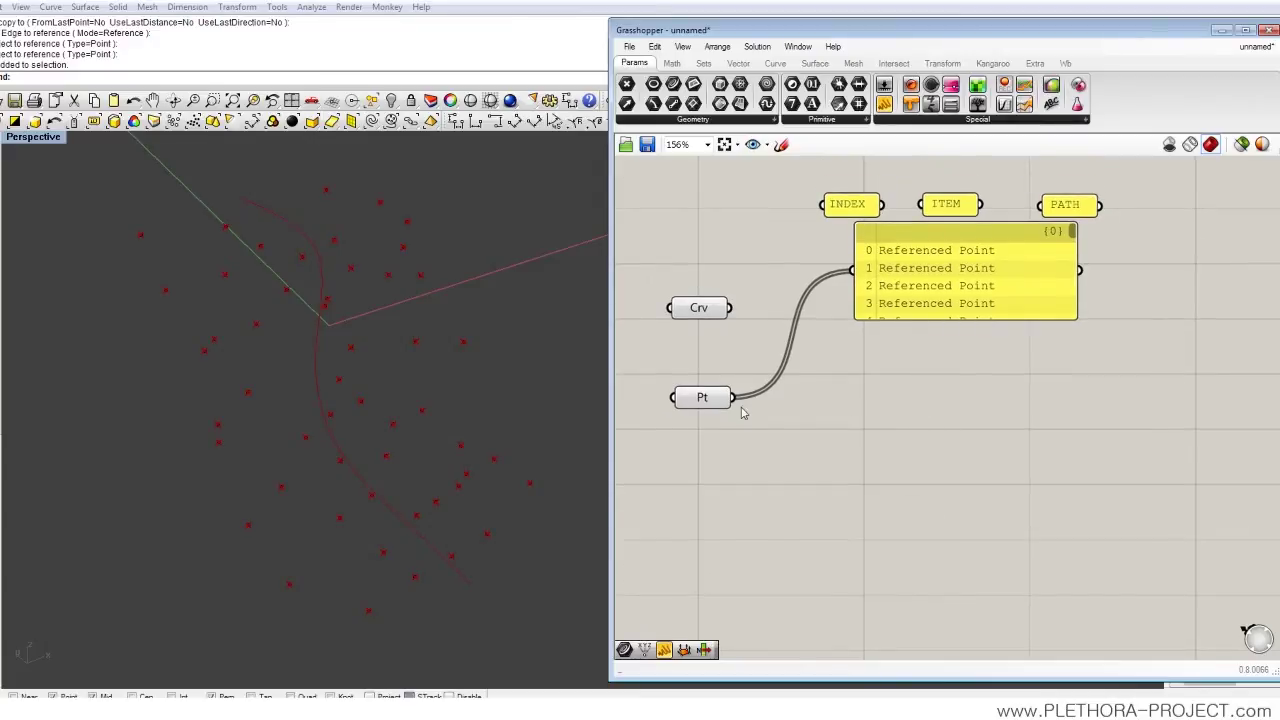
- Move the Point parameter level with its list panel and place the Curve parameter below it
drag(704, 400, 700, 273)
drag(704, 318, 703, 439)
click(812, 486)
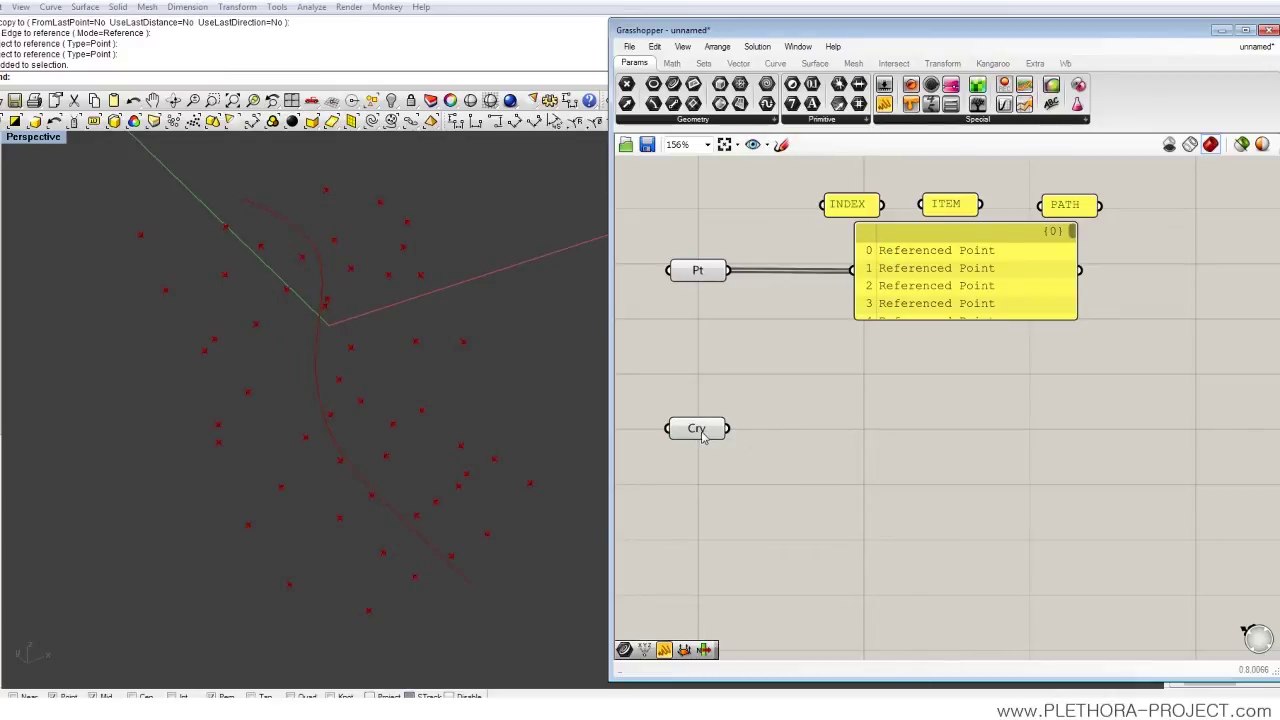
drag(702, 437, 707, 422)
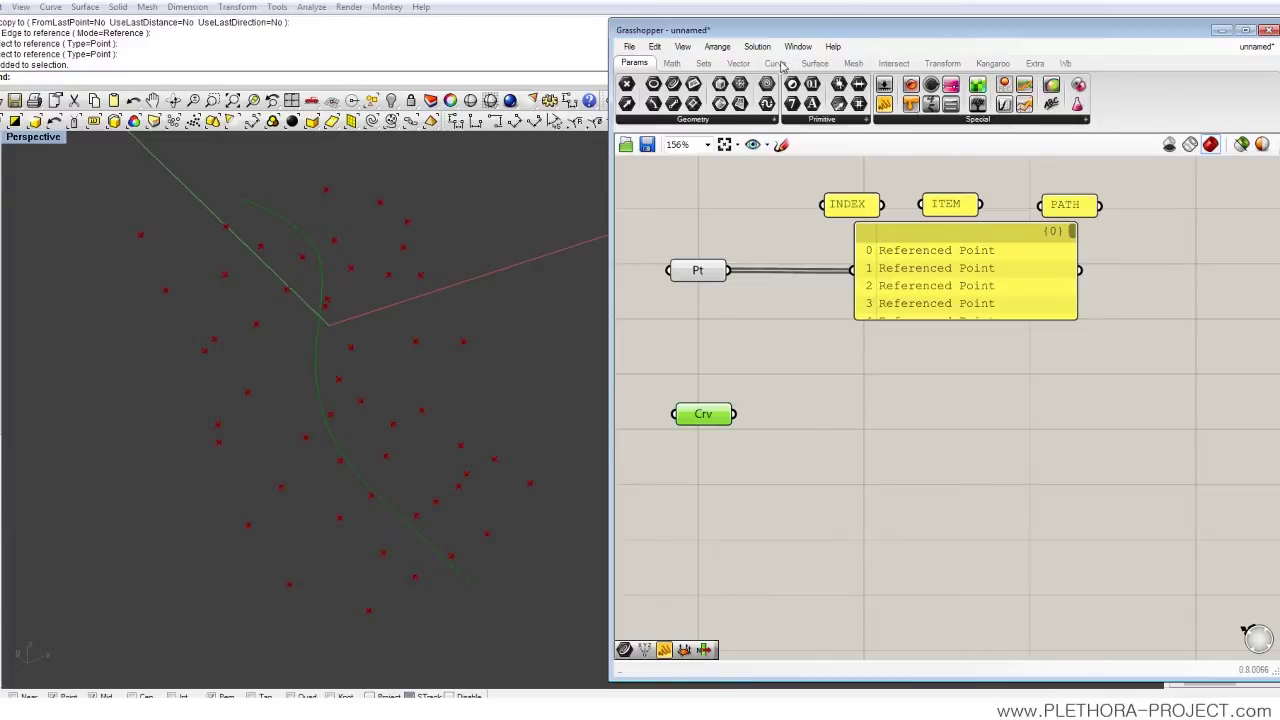
- Add an Evaluate Curve component beside the Curve parameter and connect the curve to its C input
click(782, 66)
click(700, 122)
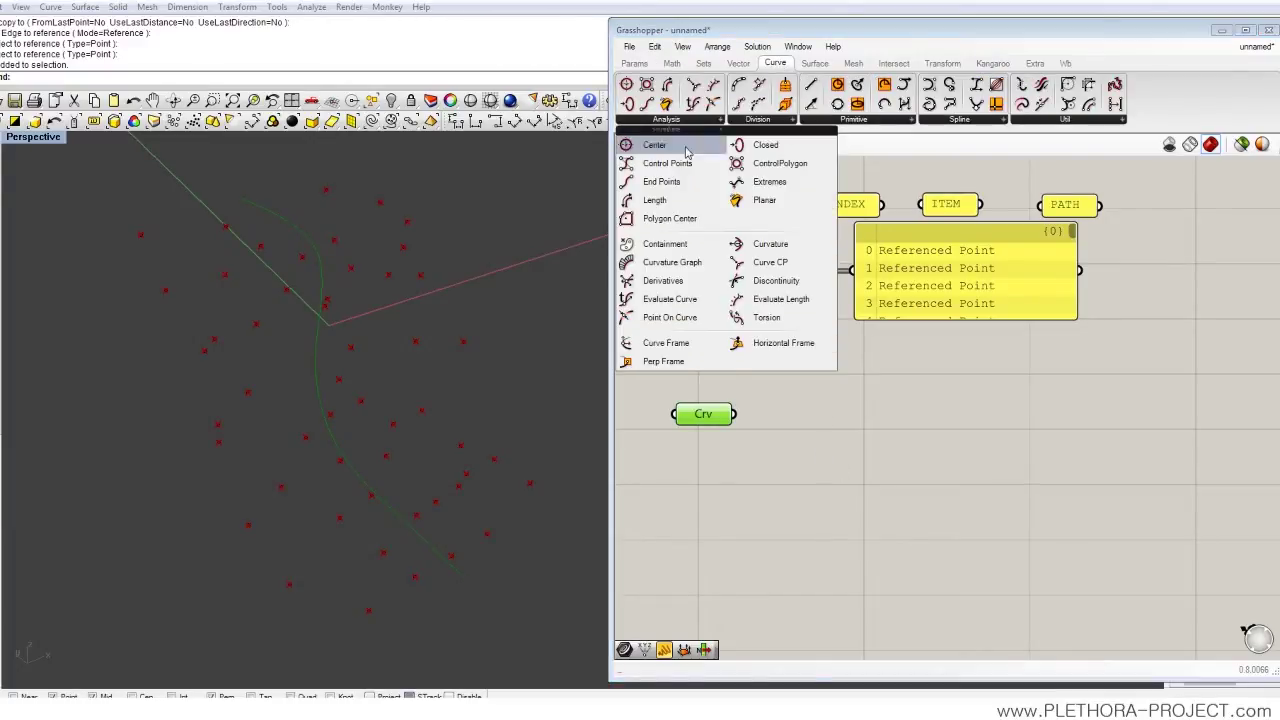
click(680, 303)
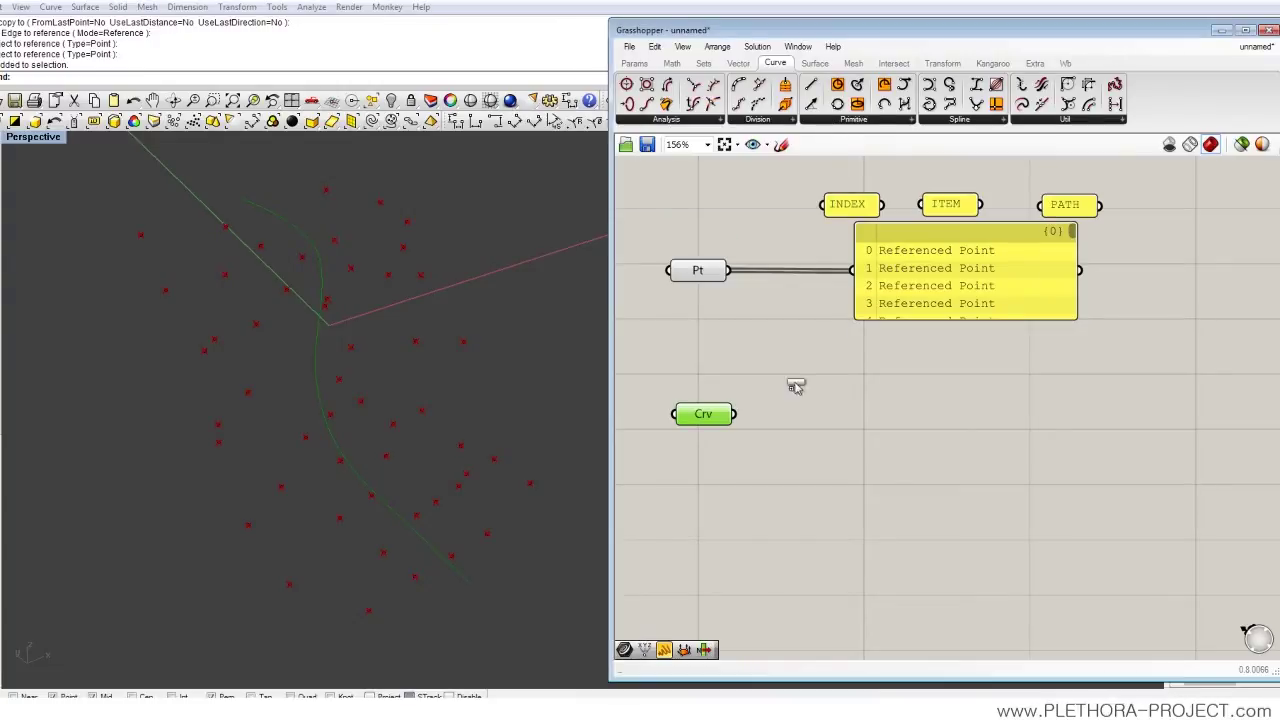
click(826, 428)
click(826, 455)
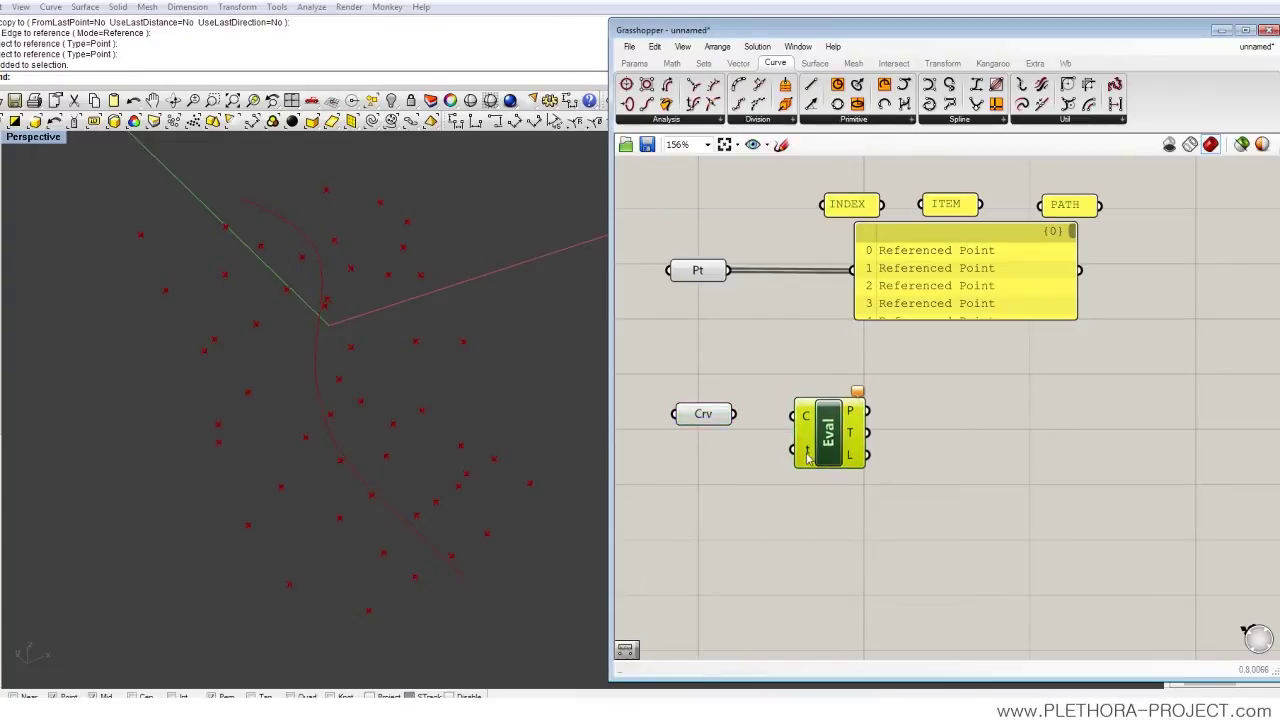
drag(717, 424, 805, 416)
drag(838, 459, 882, 448)
- Align the Curve parameter with the Evaluate Curve component, check what its C and t inputs expect, and space the two apart
click(698, 410)
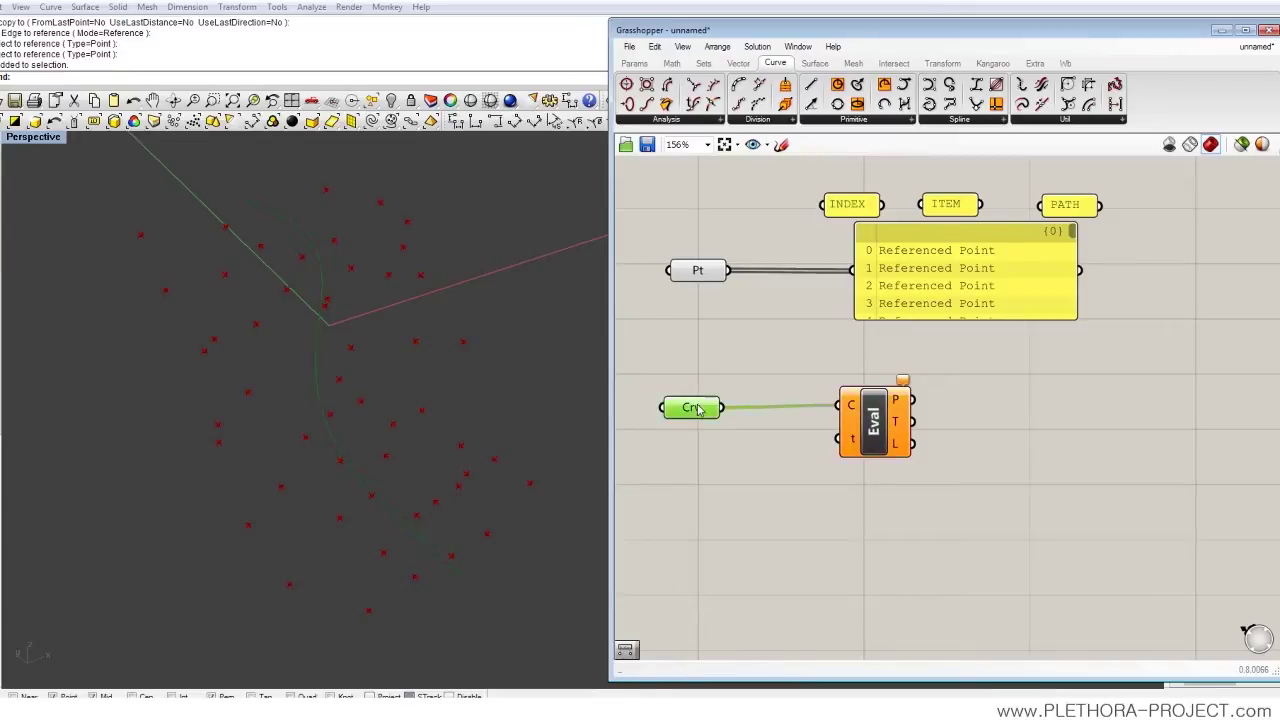
drag(698, 410, 716, 406)
mouse_move(852, 407)
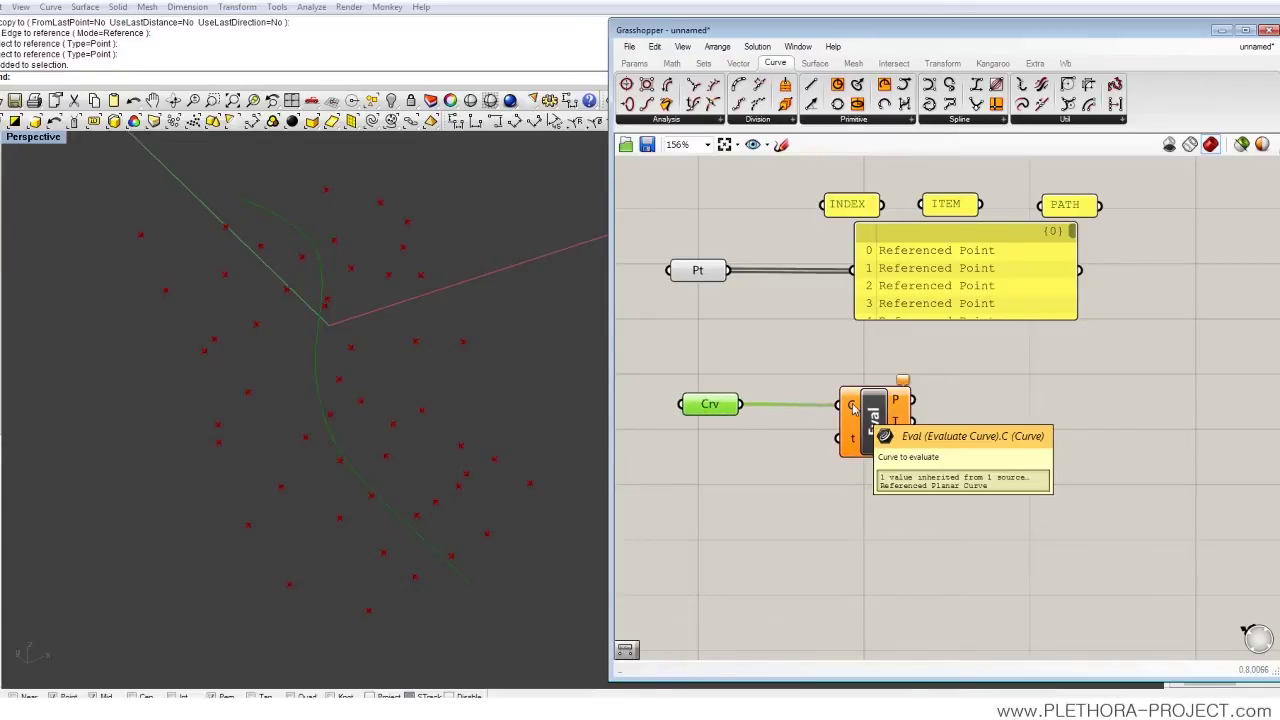
mouse_move(852, 444)
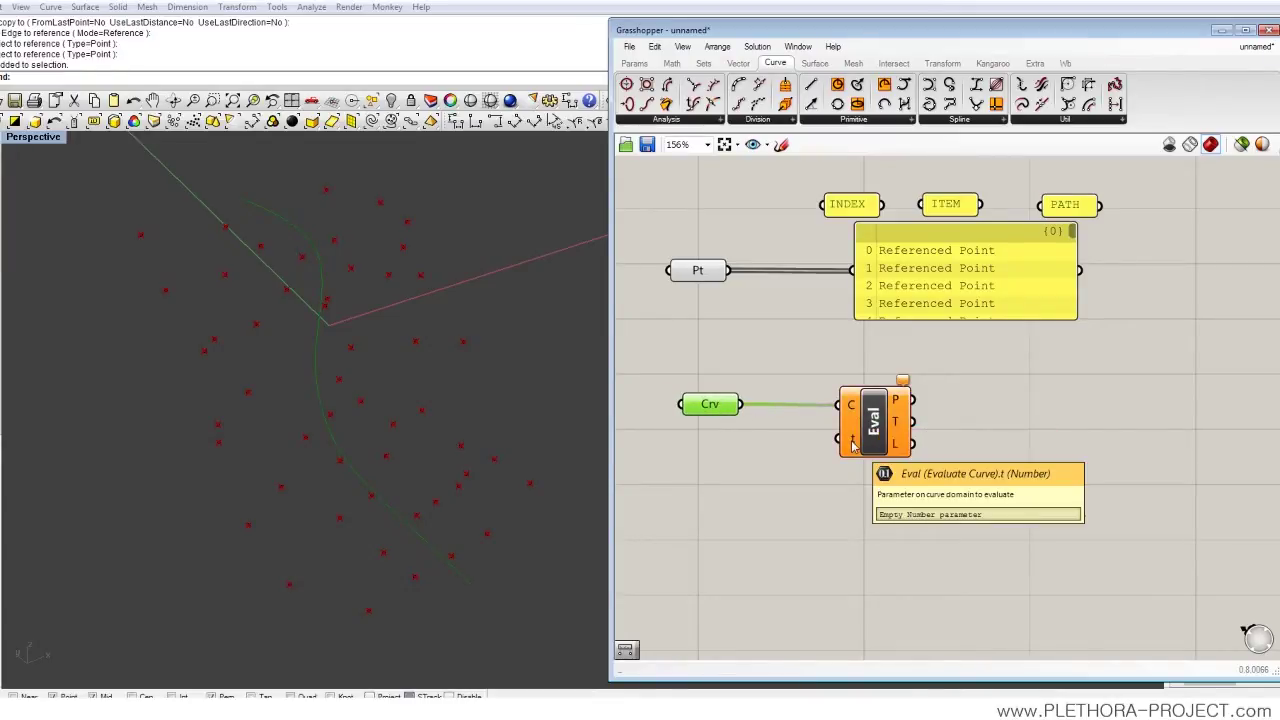
drag(866, 424, 886, 422)
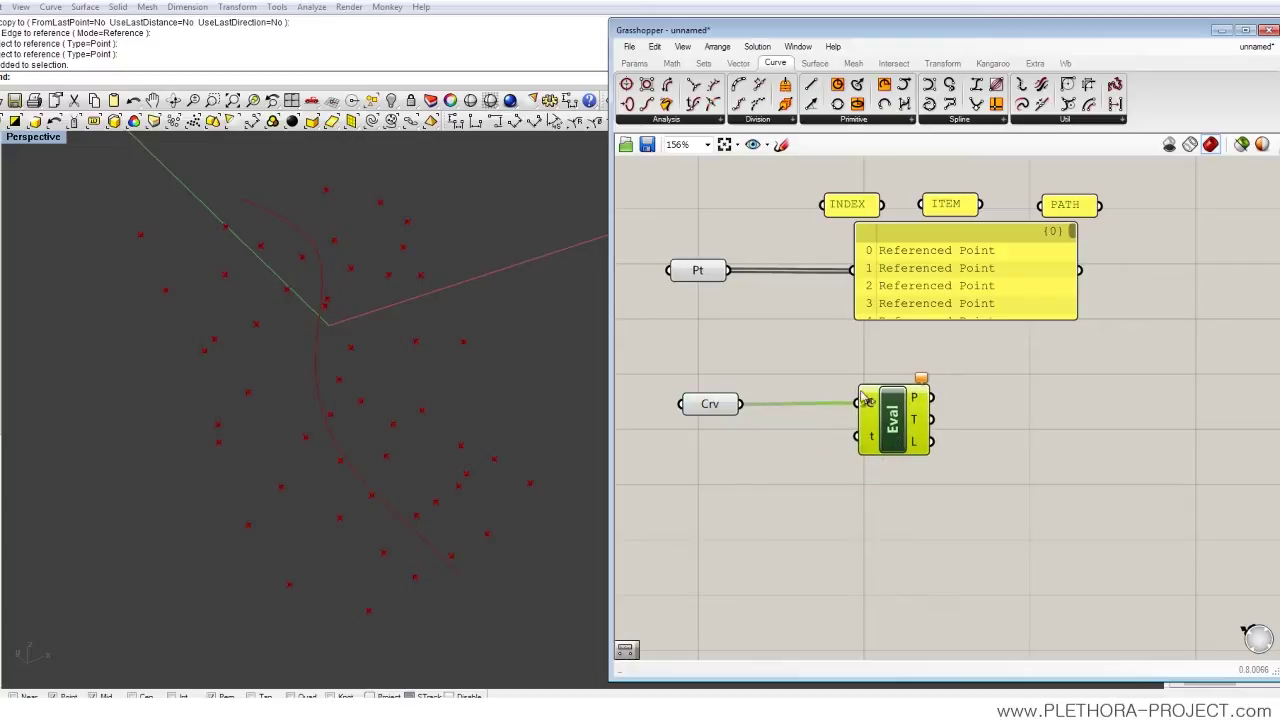
- Add a number slider below the Curve parameter, connect it to Evaluate Curve's t input, and shift the Curve parameter clear of it
click(636, 62)
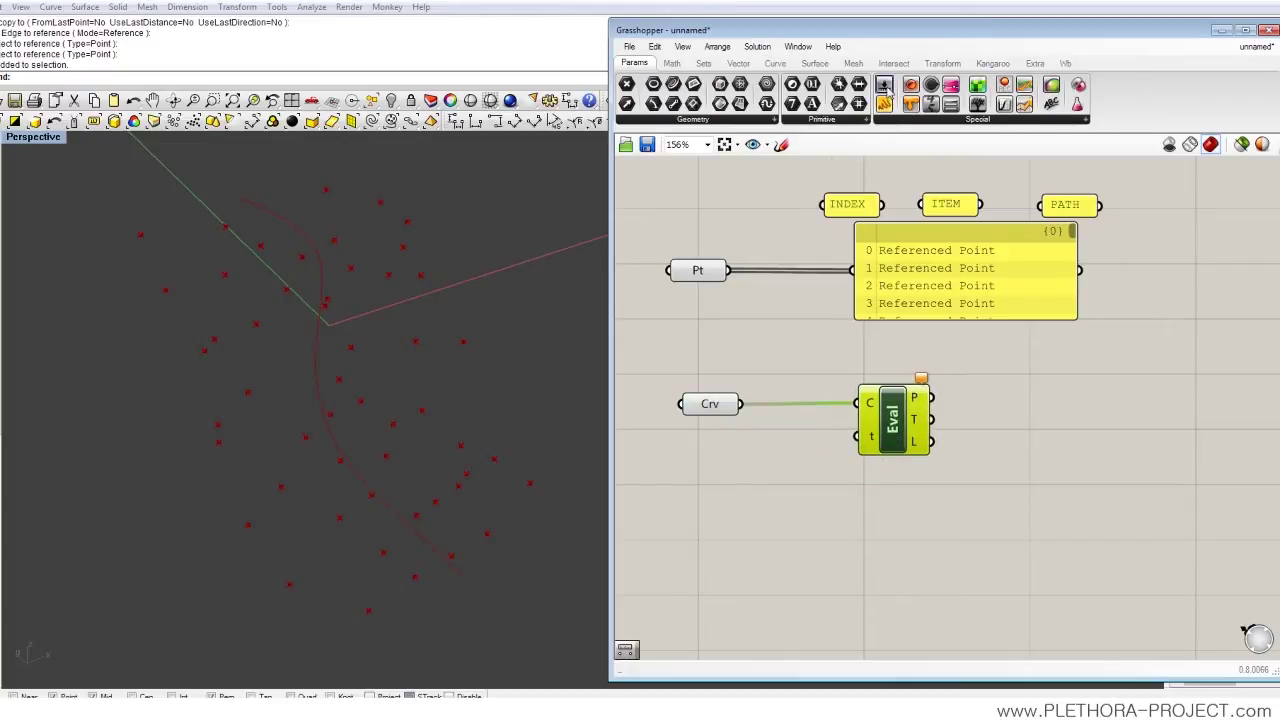
drag(884, 88, 725, 443)
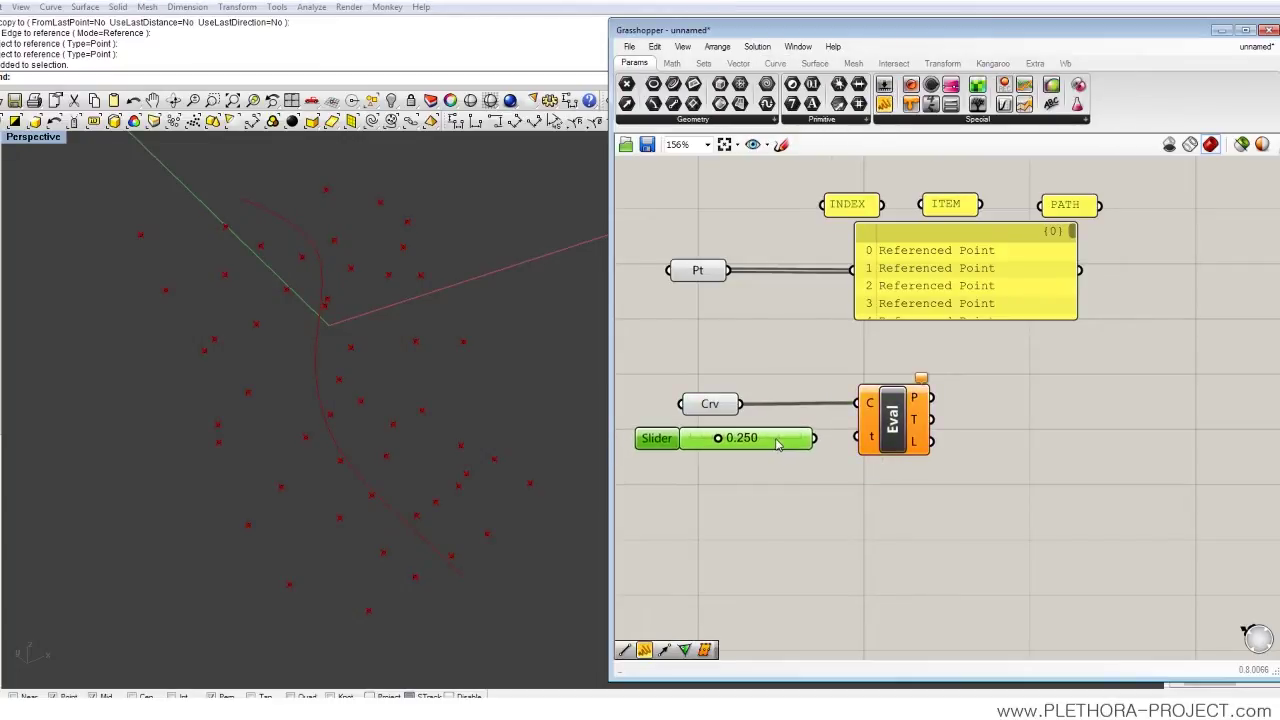
drag(816, 438, 858, 436)
drag(721, 407, 720, 399)
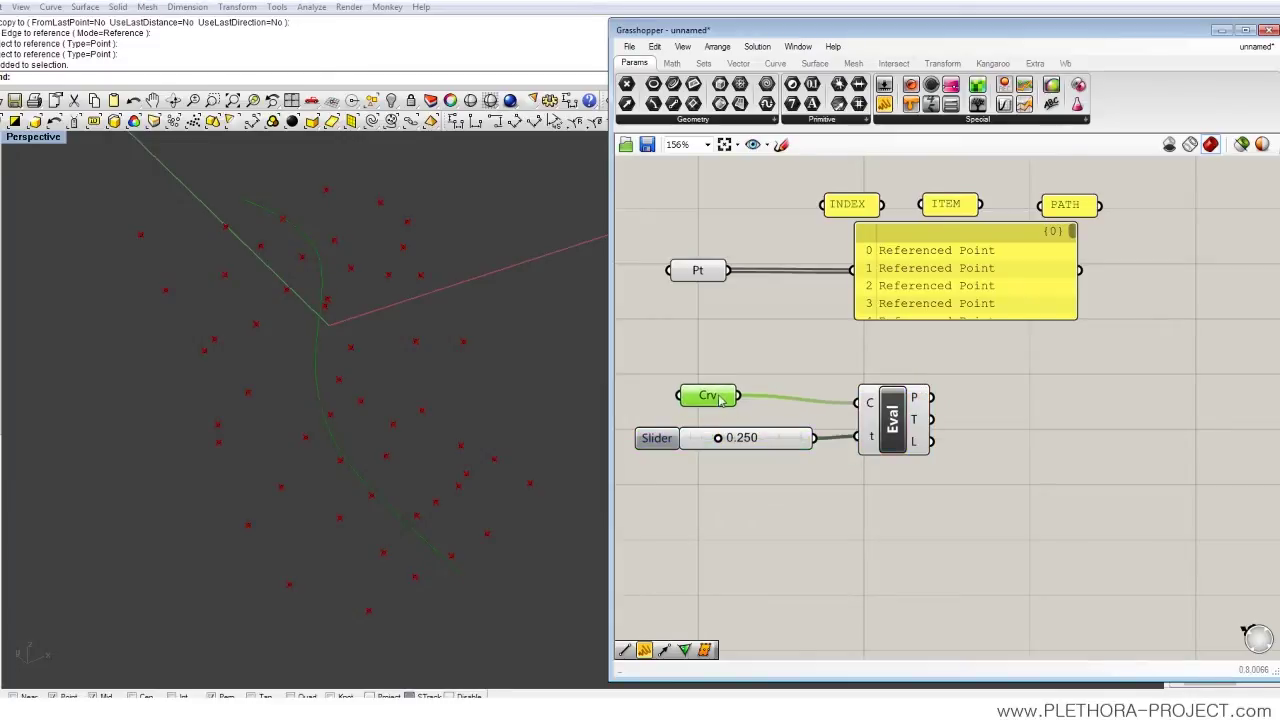
- Select the Evaluate Curve component to highlight its evaluated point on the curve in the viewport
click(678, 521)
click(760, 446)
click(892, 436)
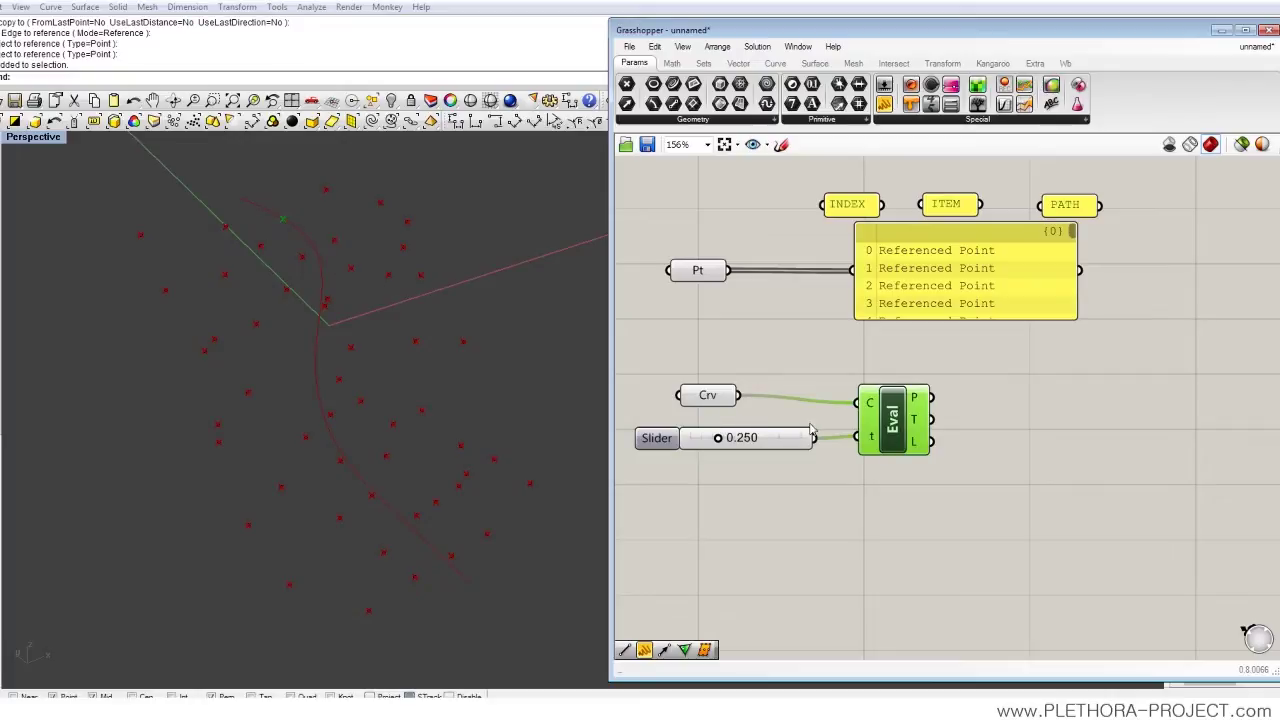
- Raise the number slider to 0.506 to move the evaluated point along the curve, and nudge the Evaluate Curve component
mouse_move(718, 438)
mouse_down()
mouse_move(686, 438)
mouse_move(834, 442)
mouse_move(689, 440)
mouse_move(736, 444)
mouse_move(707, 447)
mouse_move(725, 442)
mouse_up()
drag(881, 443, 889, 439)
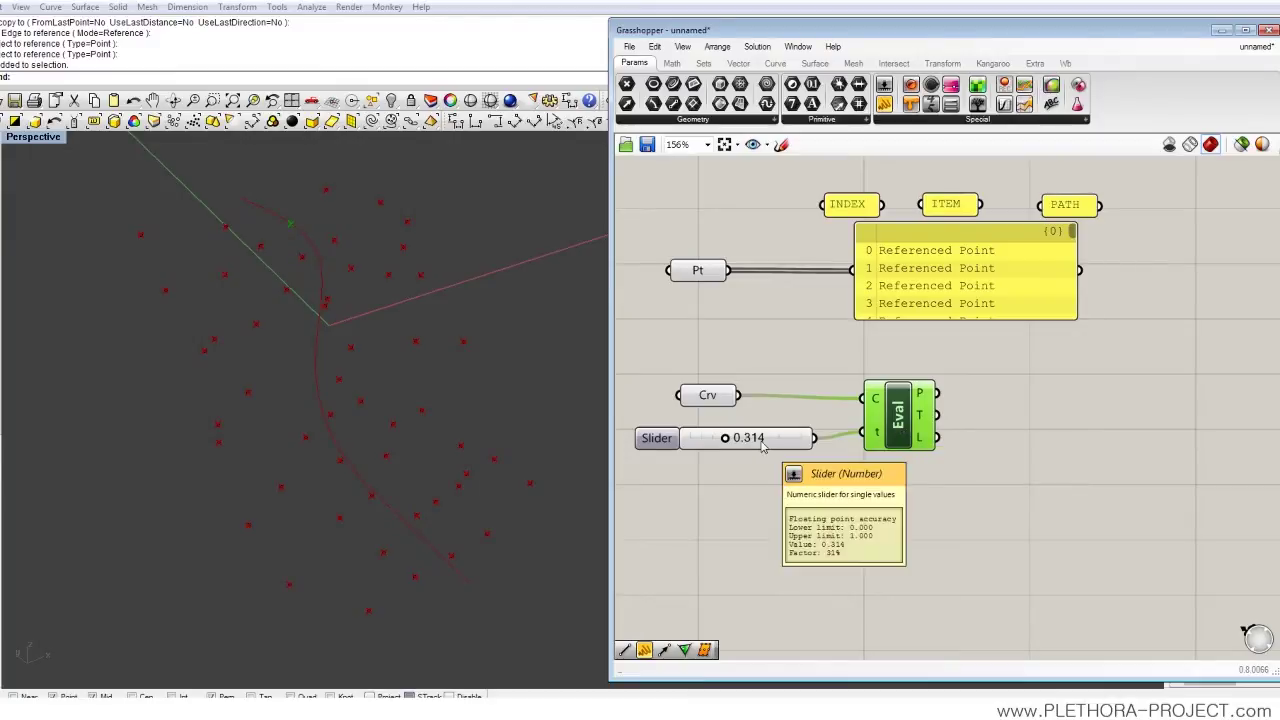
mouse_move(725, 438)
mouse_down()
mouse_move(806, 441)
mouse_move(746, 447)
mouse_up()
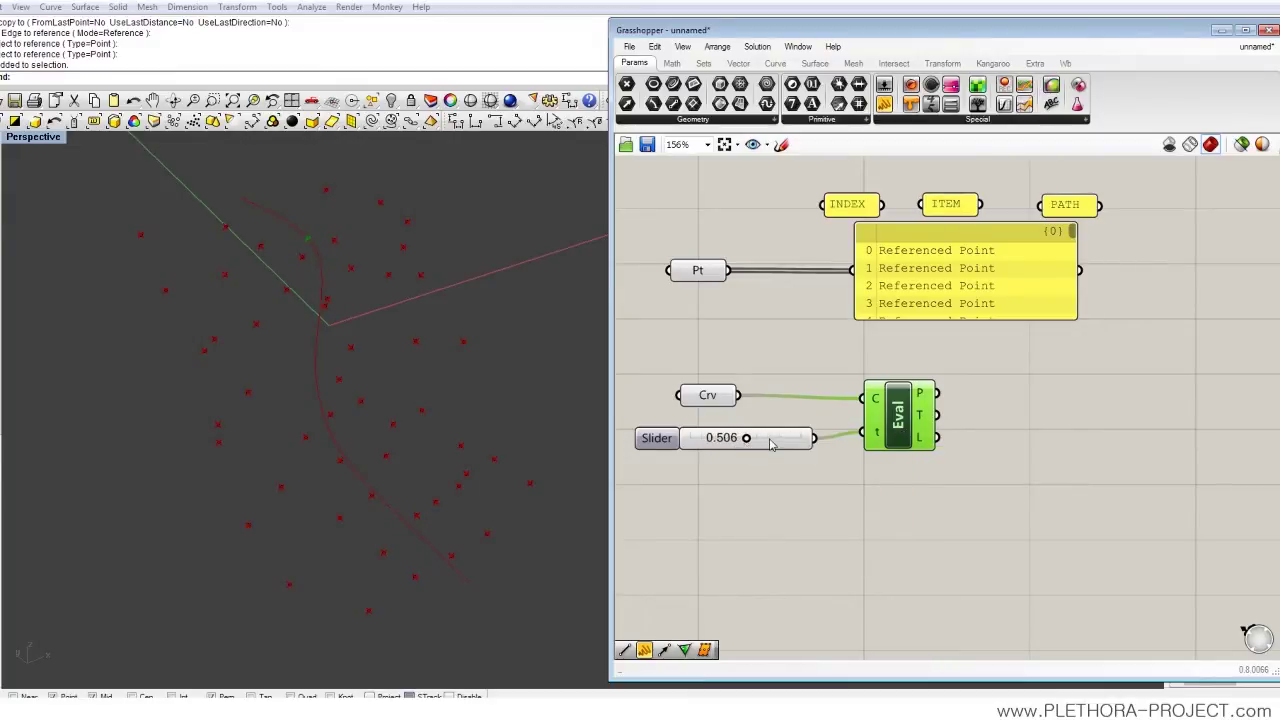
- Try a maximum of 10 for the number slider and run the evaluated point along the curve, ending at 3.642
right_click(770, 442)
click(805, 528)
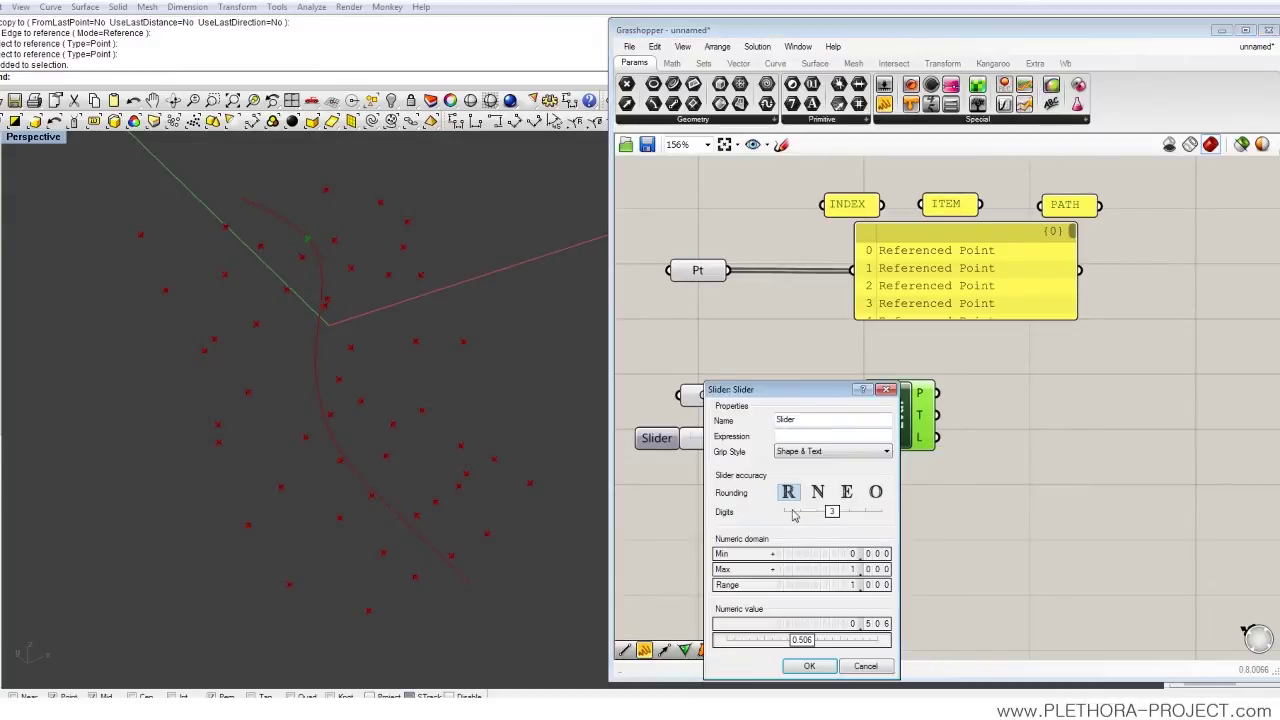
double_click(849, 569)
text(1)
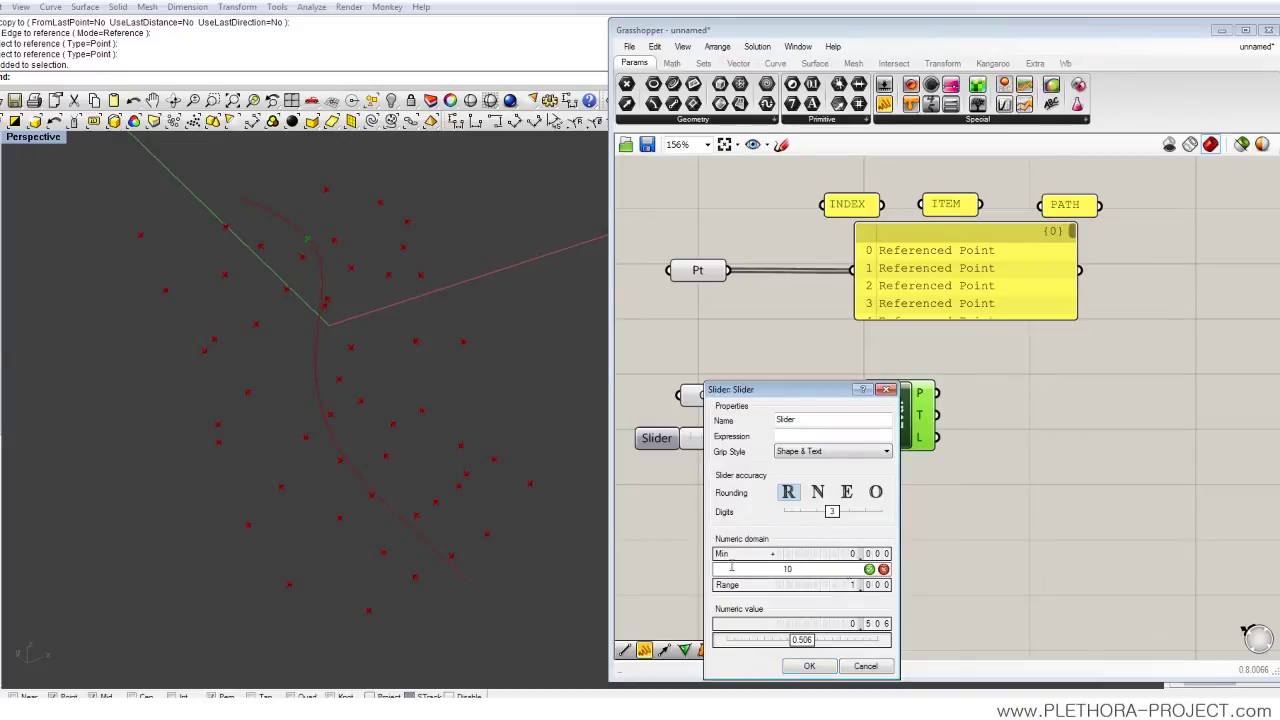
text(0)
click(805, 667)
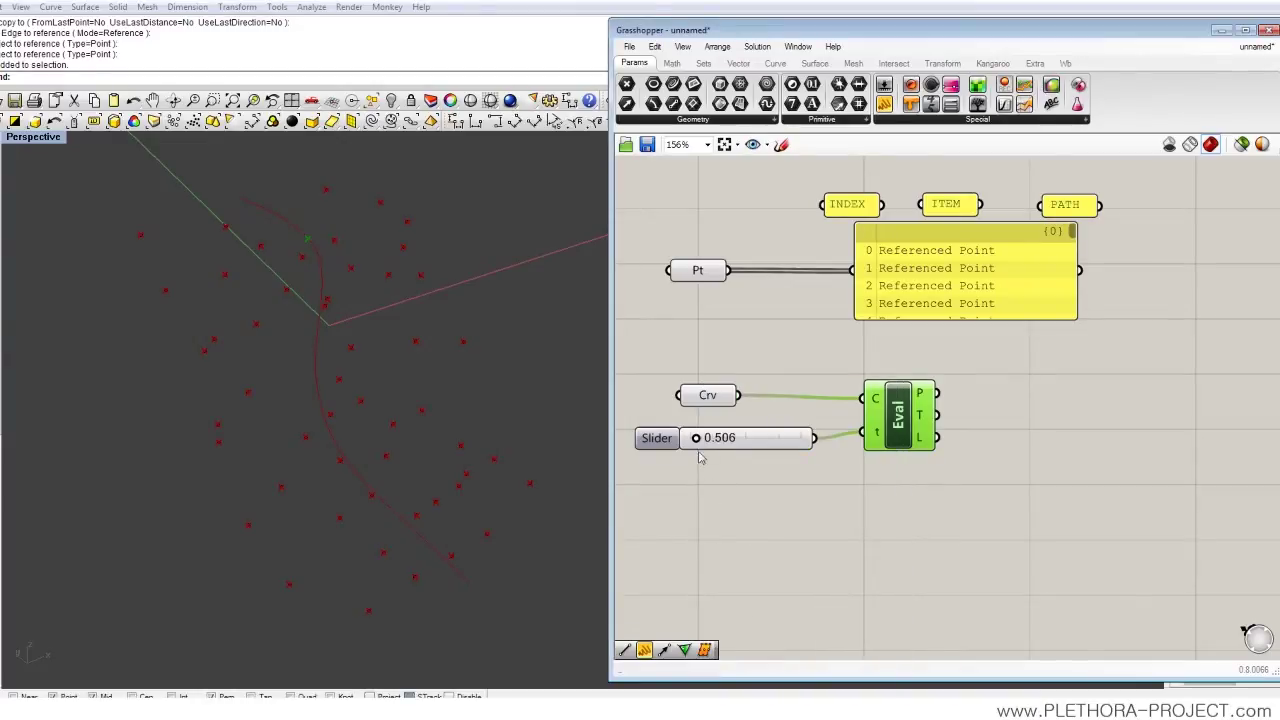
drag(697, 440, 749, 444)
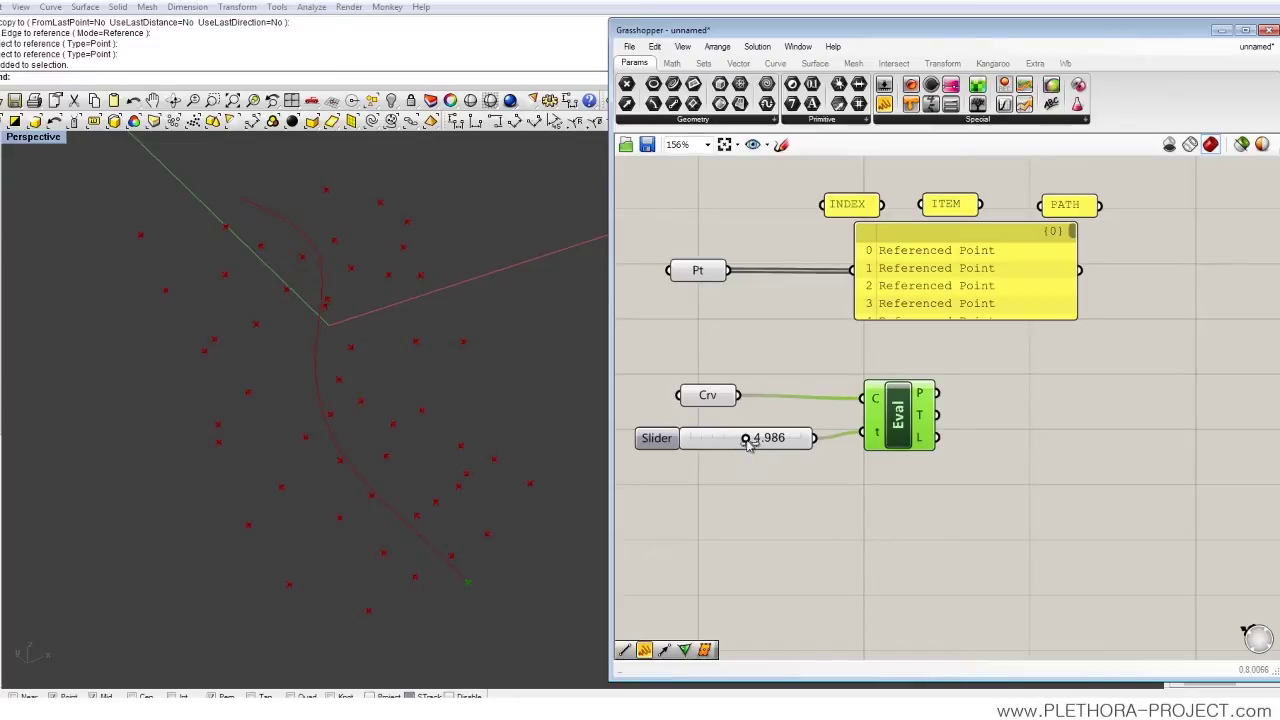
drag(748, 446, 733, 441)
- Set the number slider's maximum to 5 and its value to 2.074, and check Evaluate Curve's P output
right_click(762, 438)
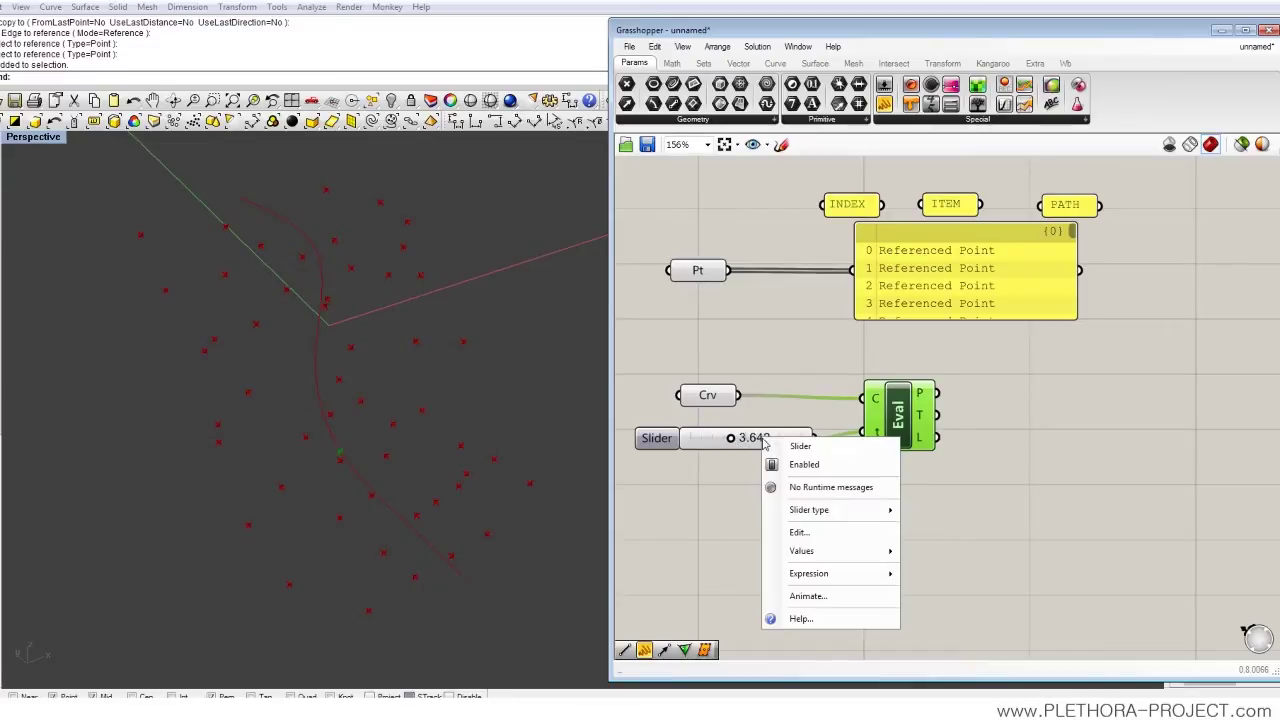
click(797, 533)
double_click(840, 575)
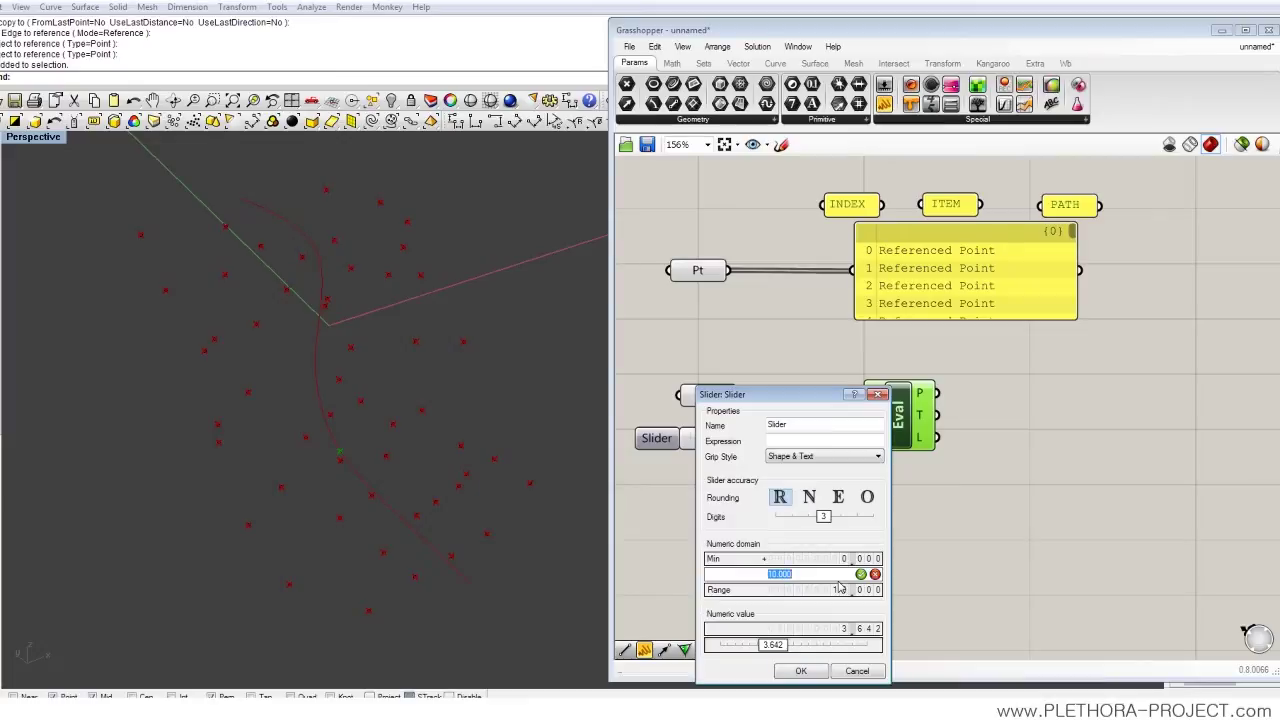
text(5)
click(815, 674)
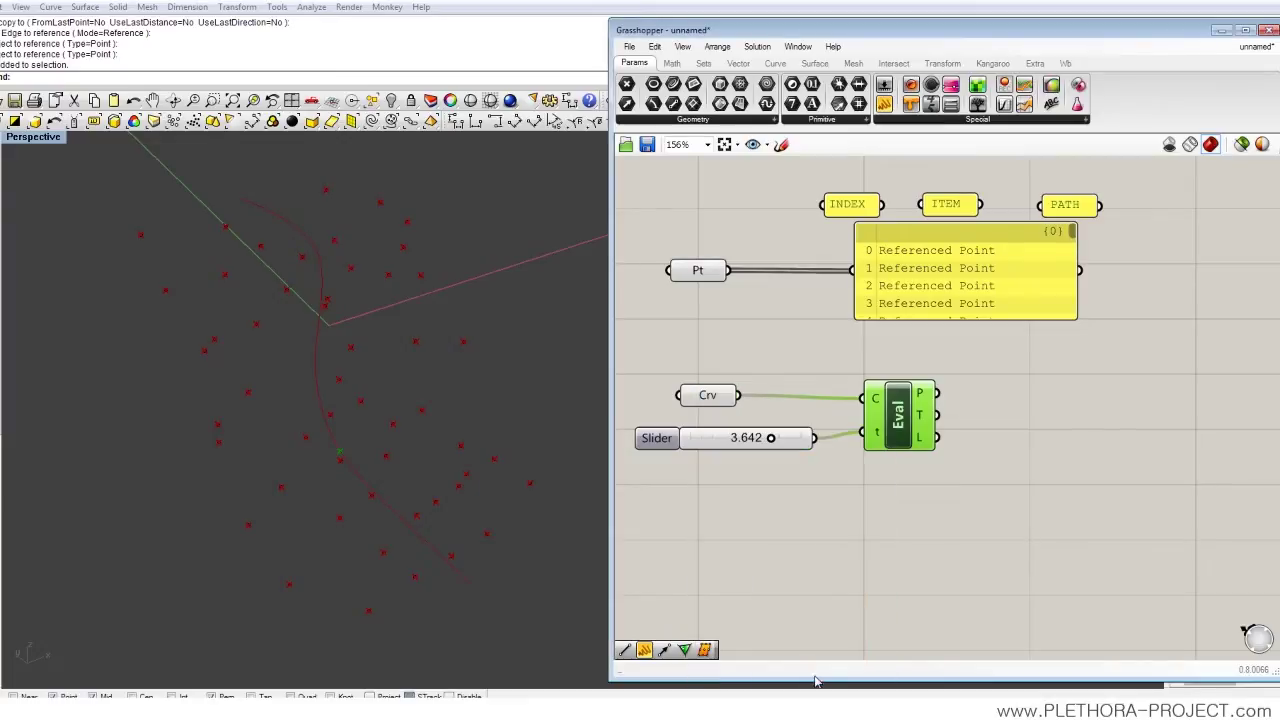
drag(768, 438, 737, 441)
right_drag(848, 505, 809, 470)
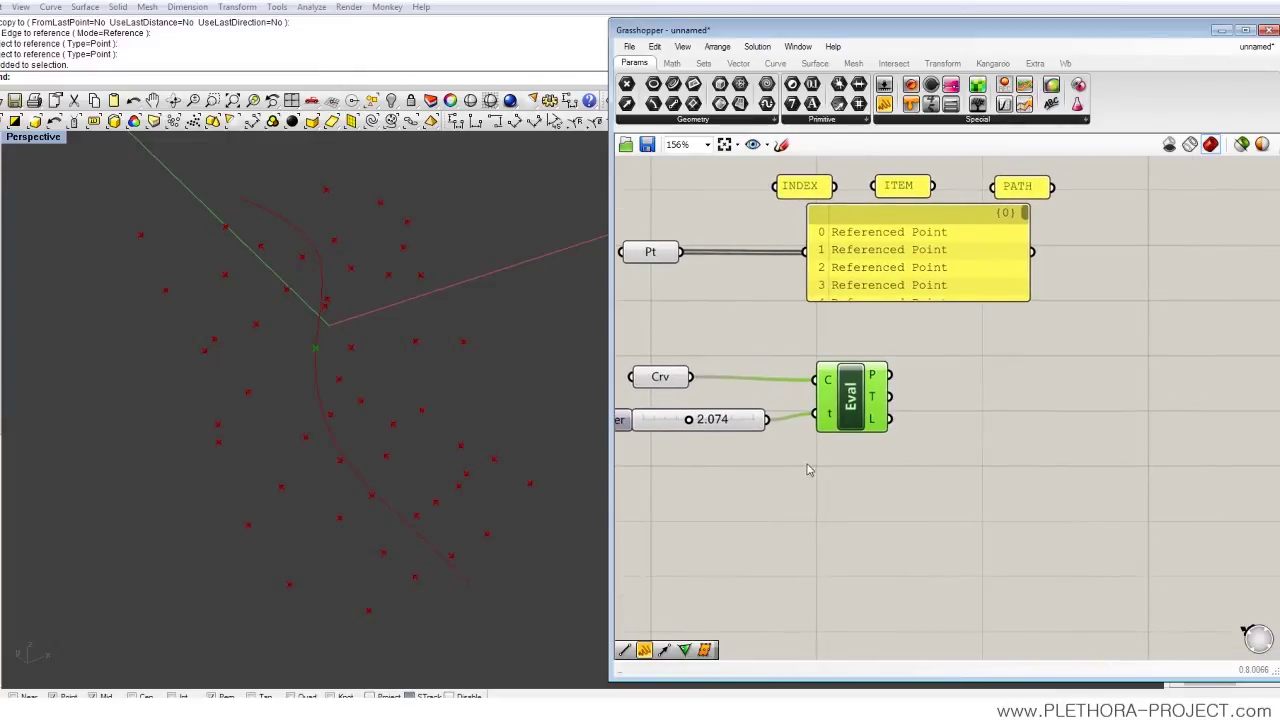
mouse_move(873, 376)
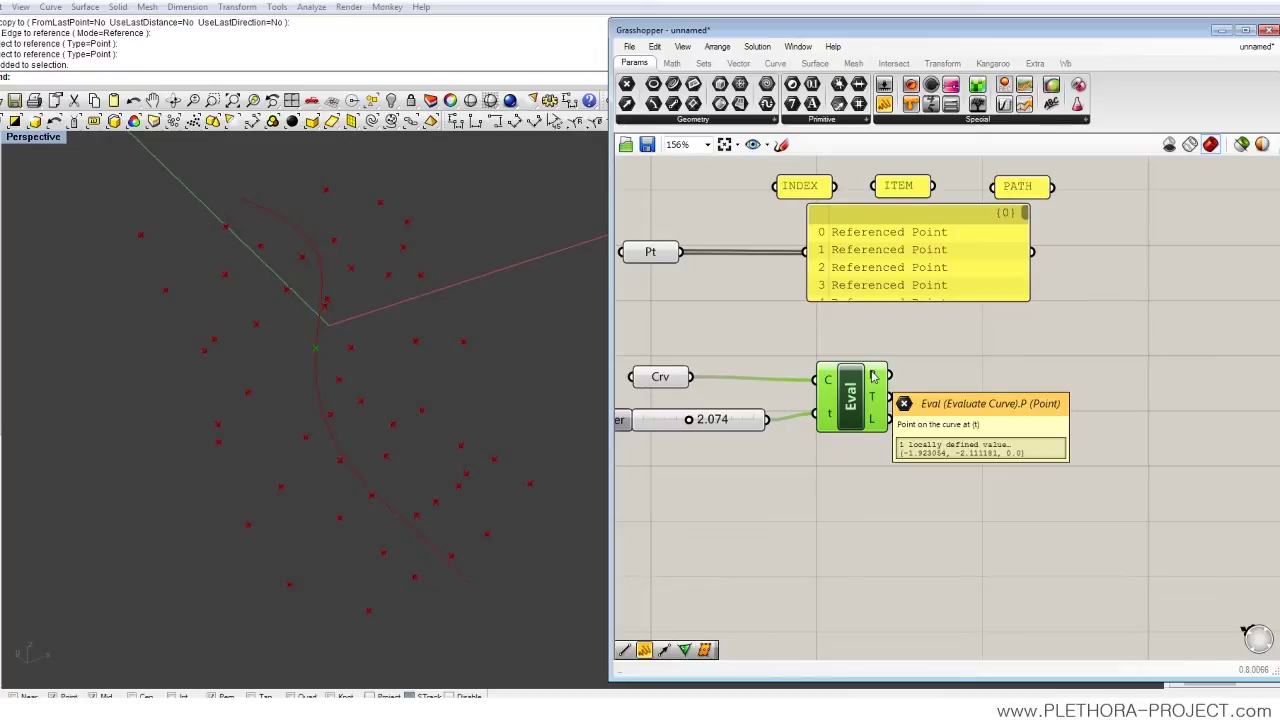
- Add a Line component beside Evaluate Curve, connecting the Point parameter to input A and Evaluate Curve's P output to input B
click(653, 254)
double_click(1031, 368)
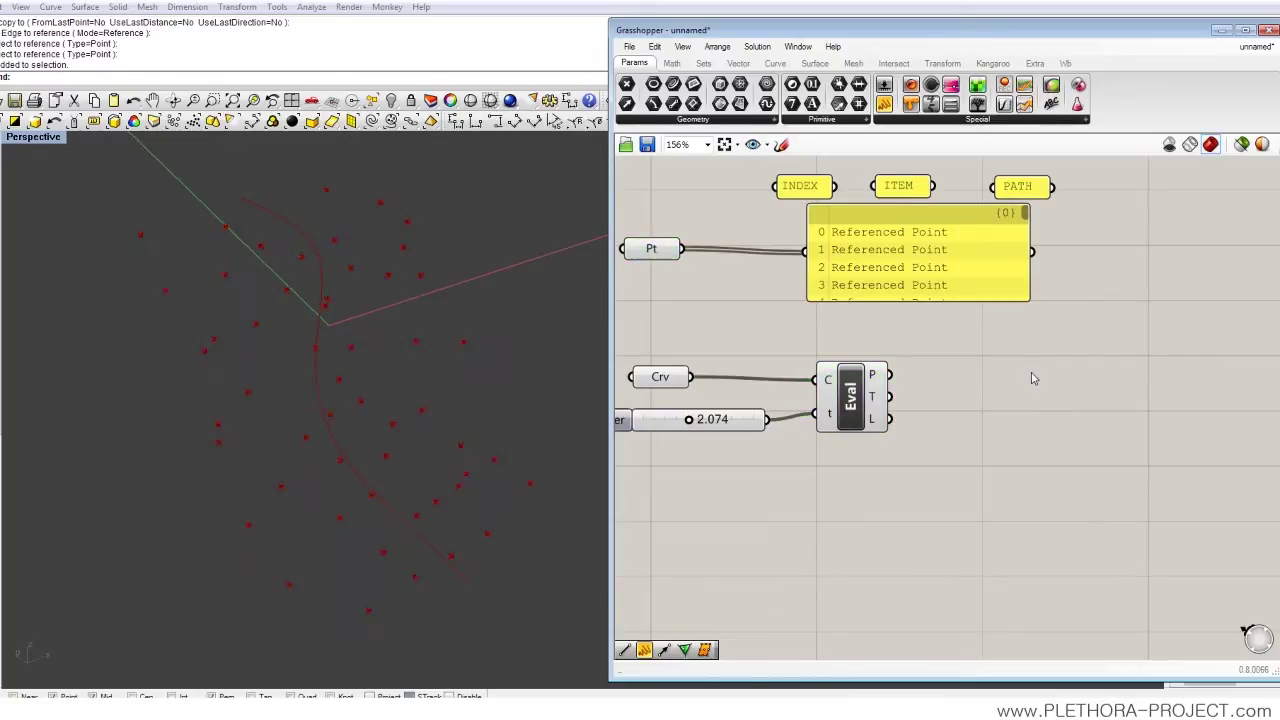
text(LINE)
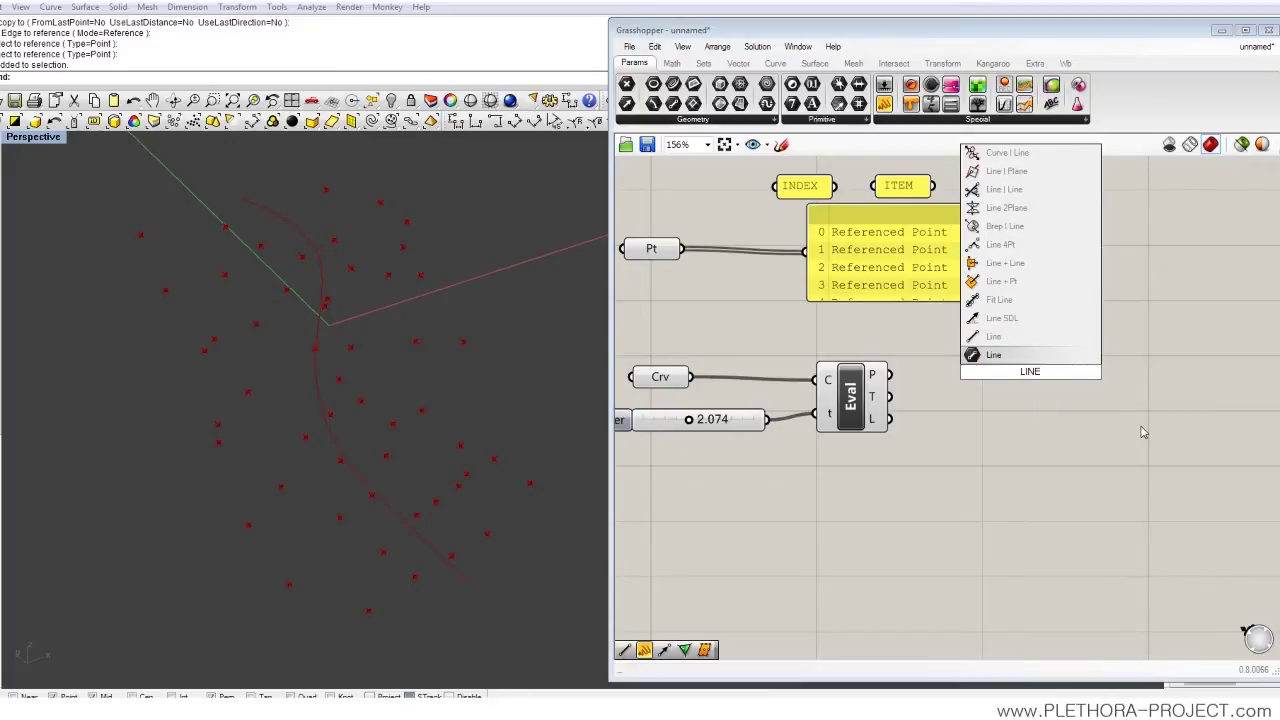
click(1030, 355)
drag(682, 249, 1010, 361)
drag(887, 378, 1010, 381)
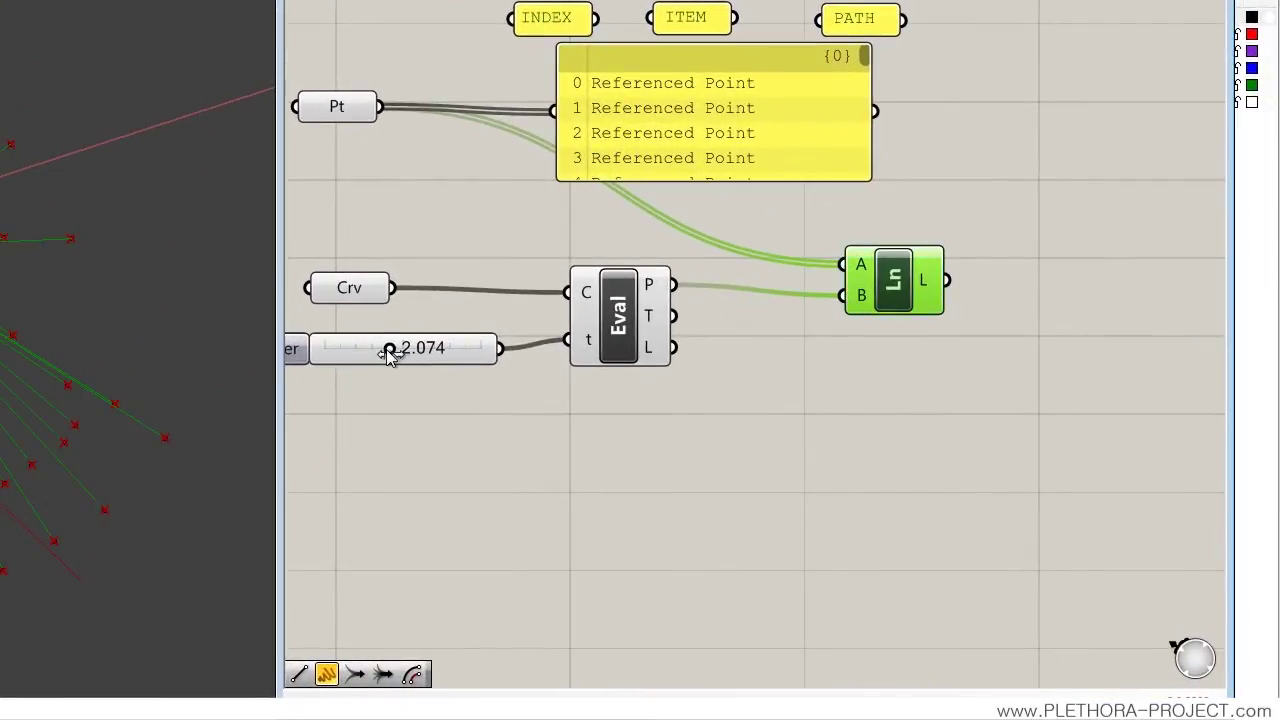
- Align the Line component with Evaluate Curve and set the slider to 0.410 to shift the lines' common endpoint along the curve
drag(389, 352, 361, 358)
drag(463, 358, 389, 356)
drag(896, 294, 898, 283)
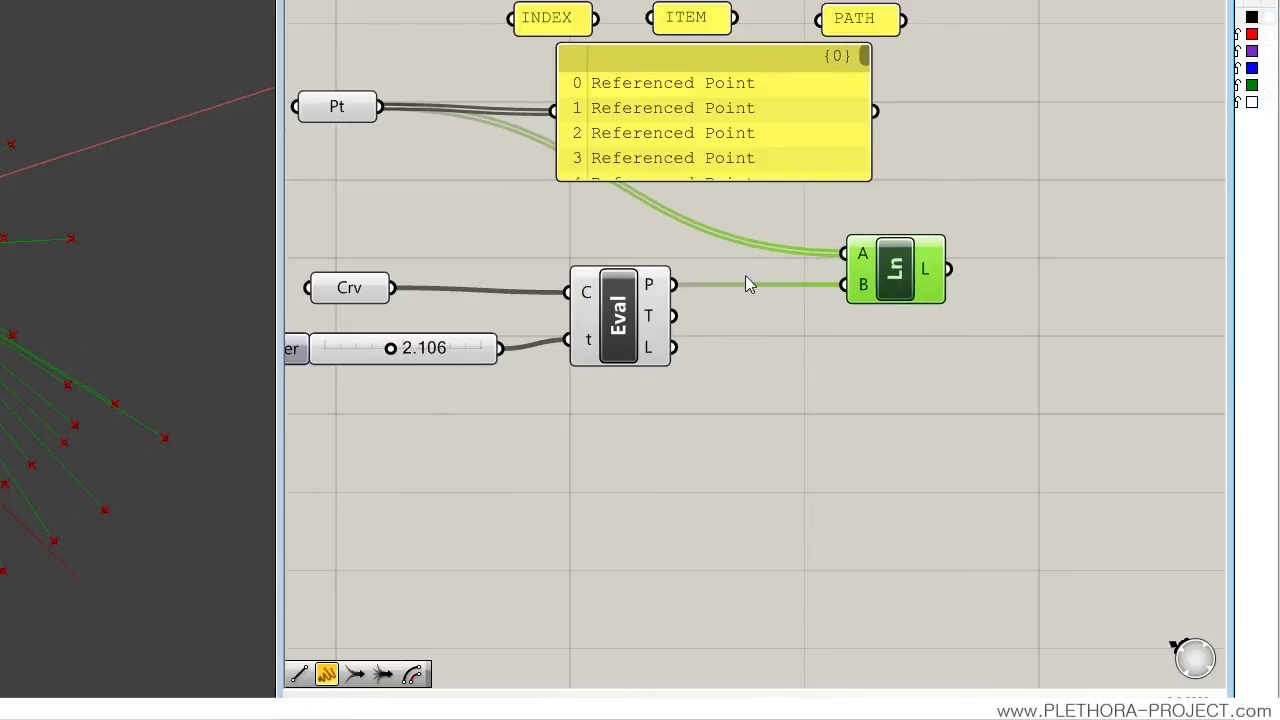
drag(890, 290, 895, 287)
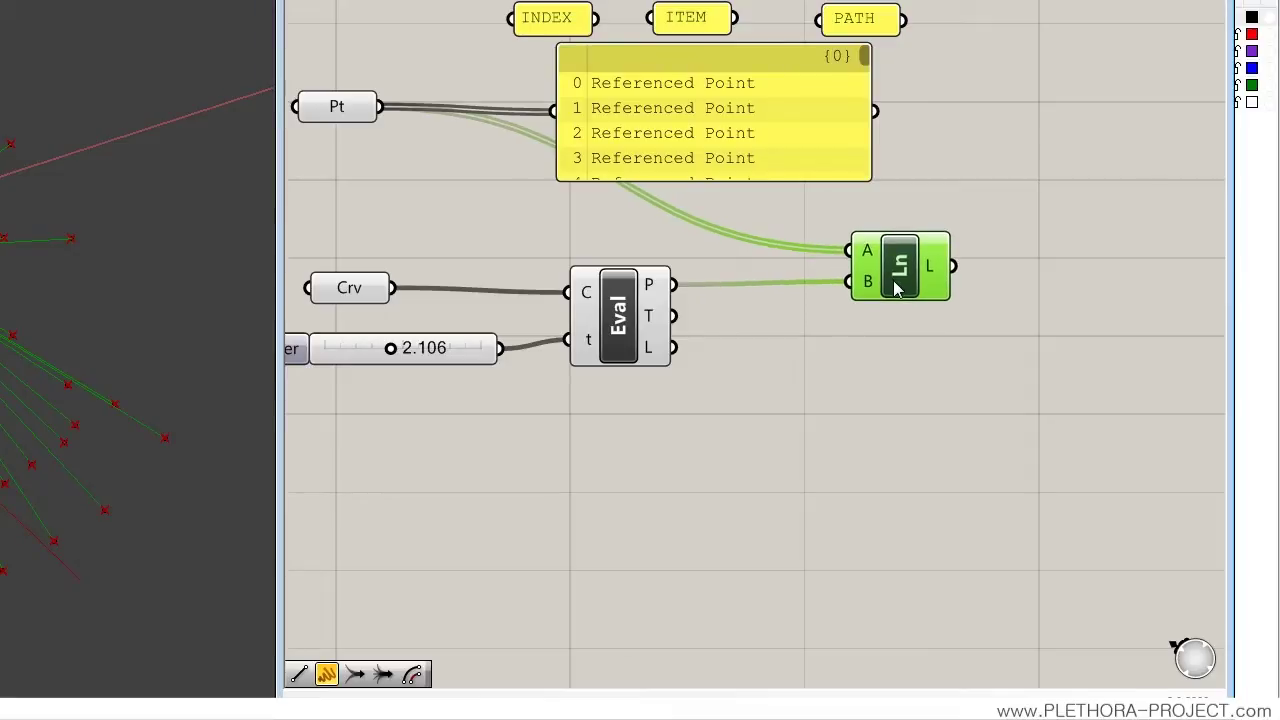
drag(381, 351, 337, 350)
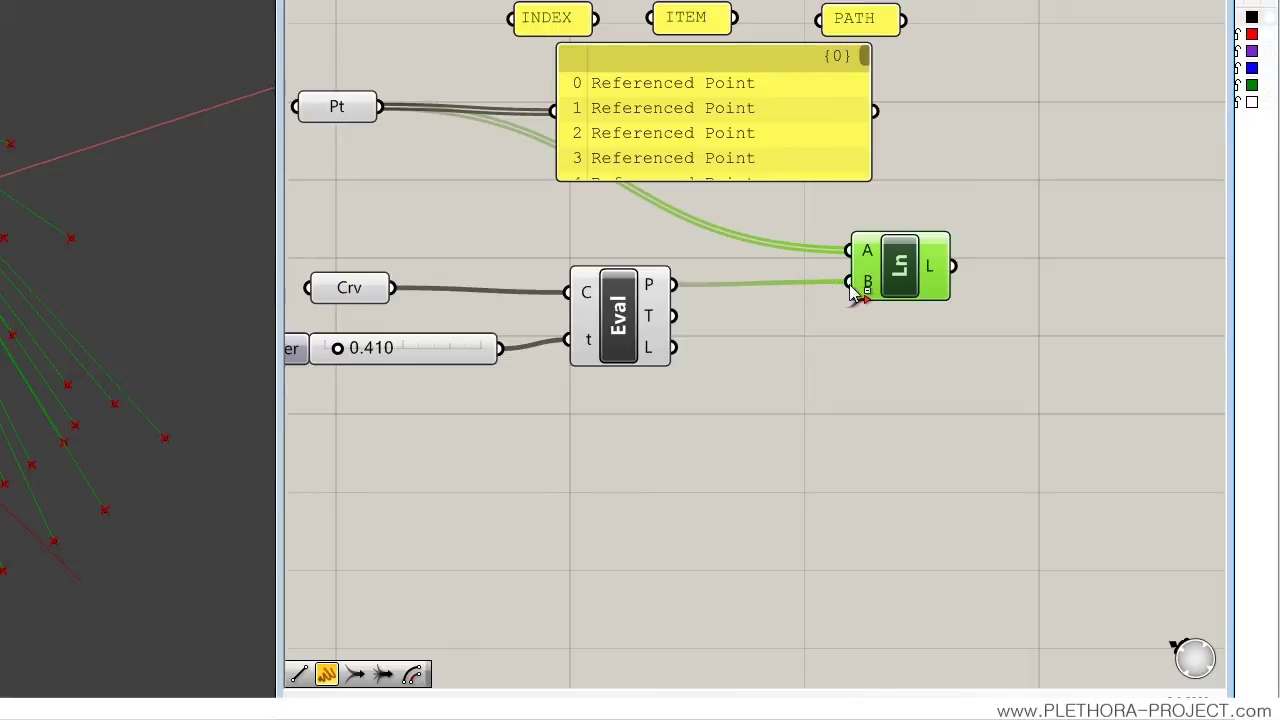
- Disconnect Evaluate Curve's P output from the Line component's B input and delete the Line component
ctrl+drag(852, 288, 687, 291)
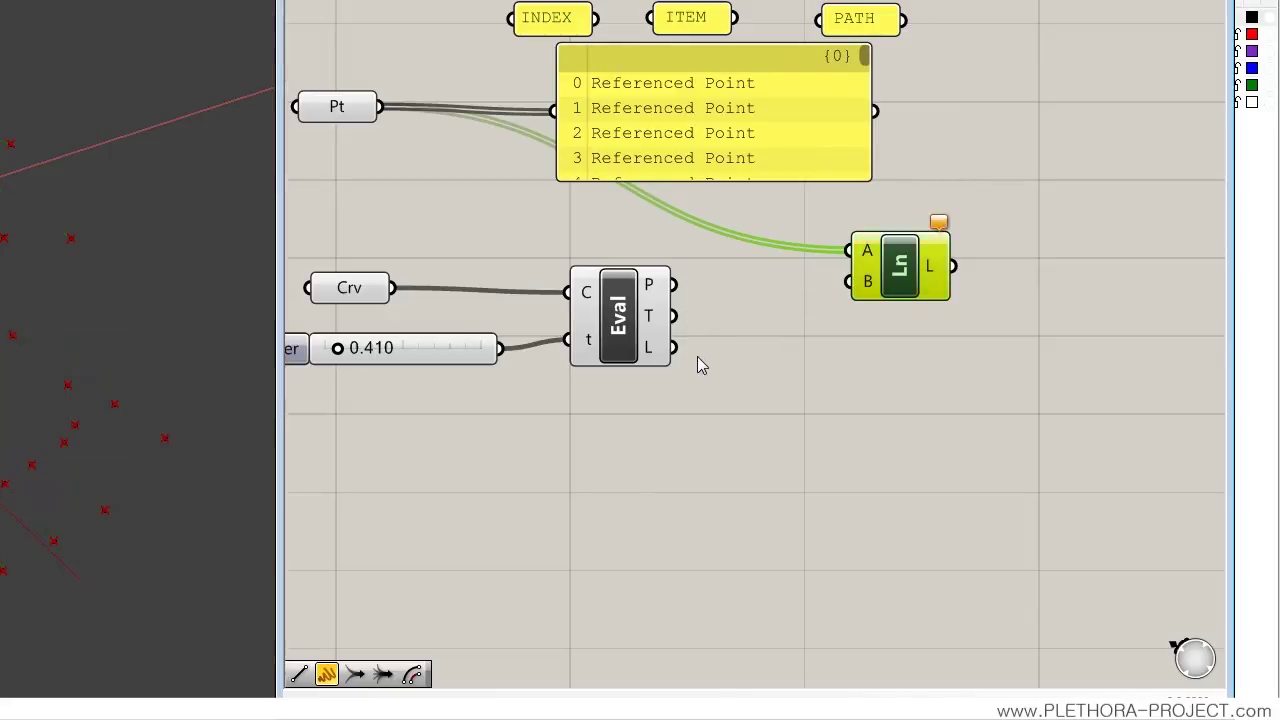
click(818, 442)
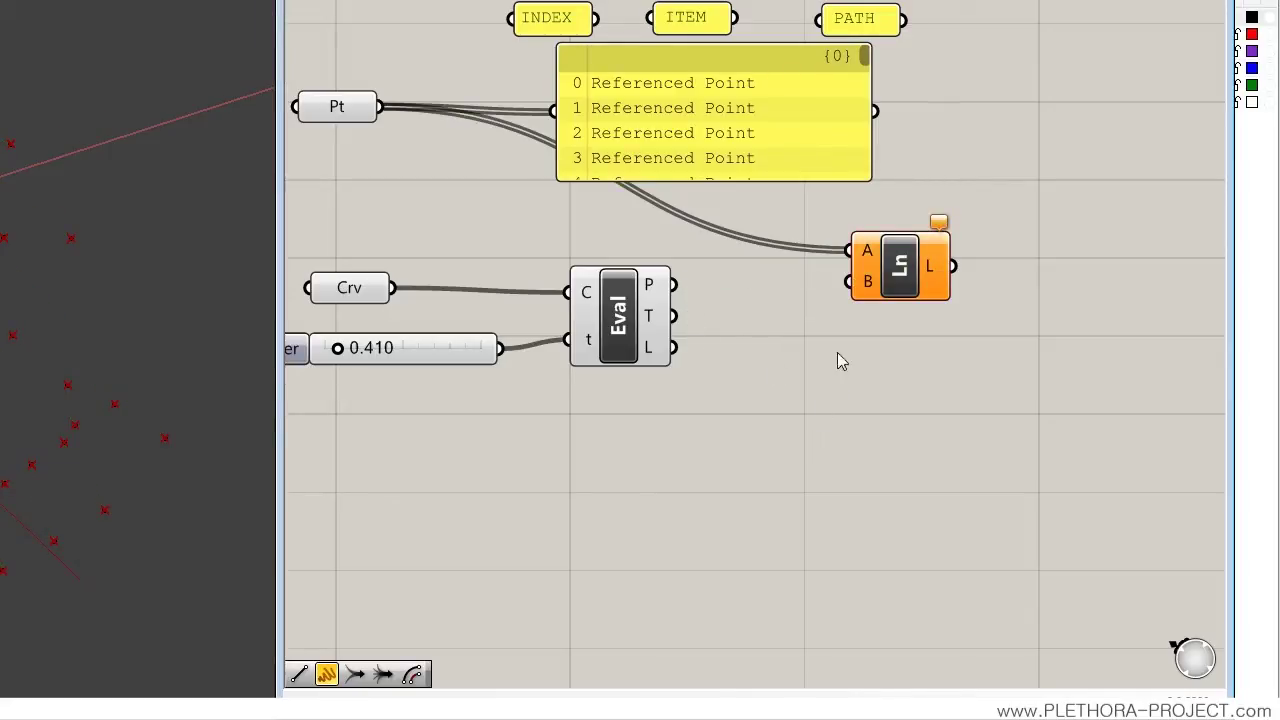
click(886, 288)
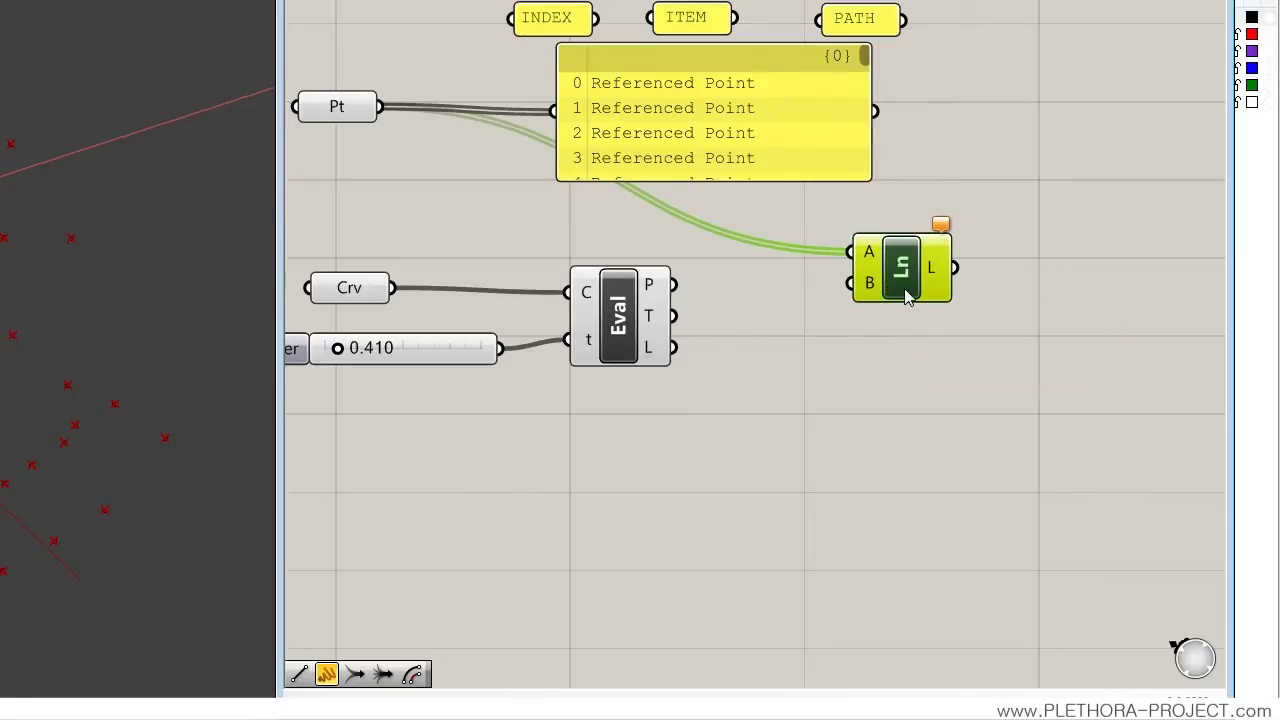
key(Delete)
- Add a Distance component beside Evaluate Curve, connecting the Point parameter to input A and Evaluate Curve's P output to input B
double_click(858, 296)
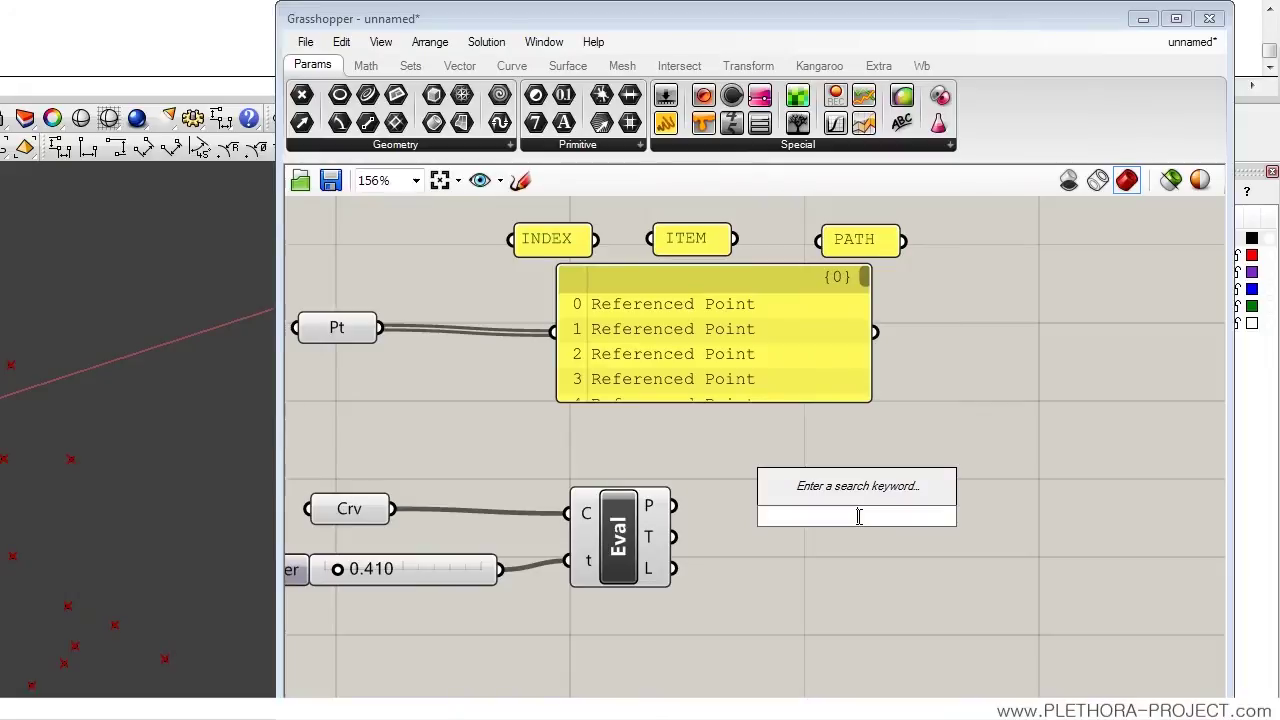
text(DIST)
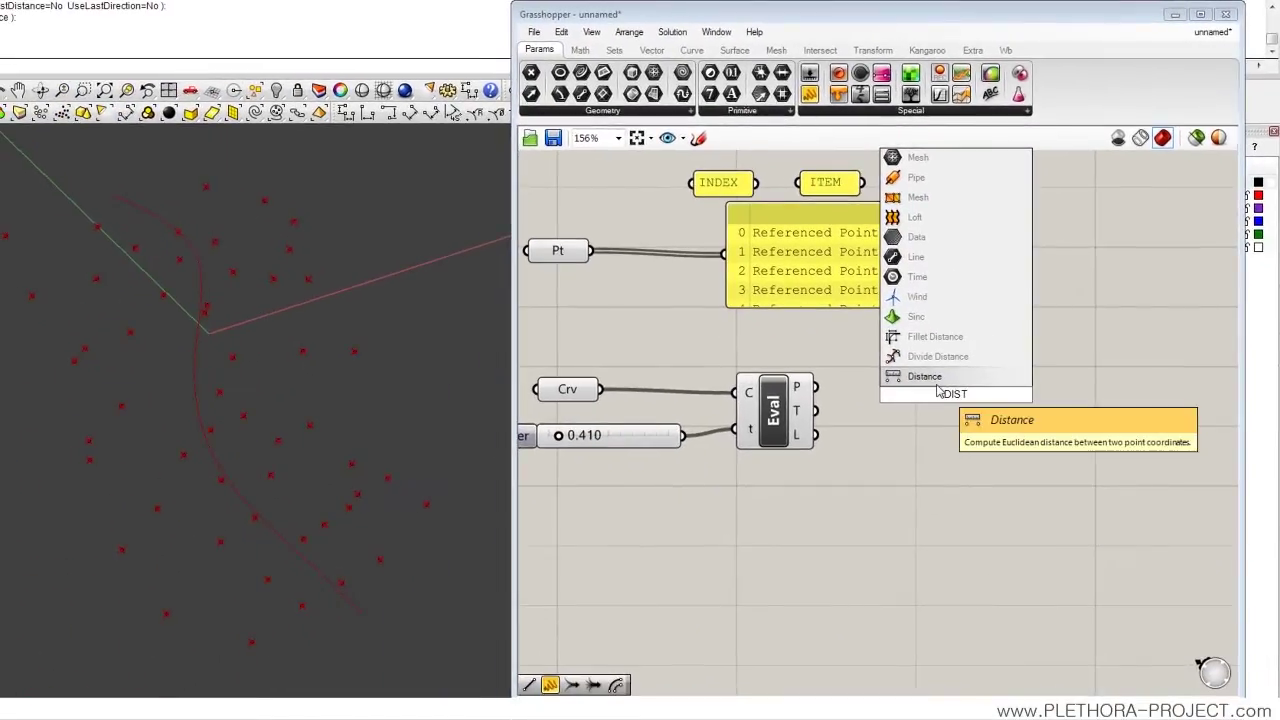
click(937, 380)
drag(949, 393, 980, 365)
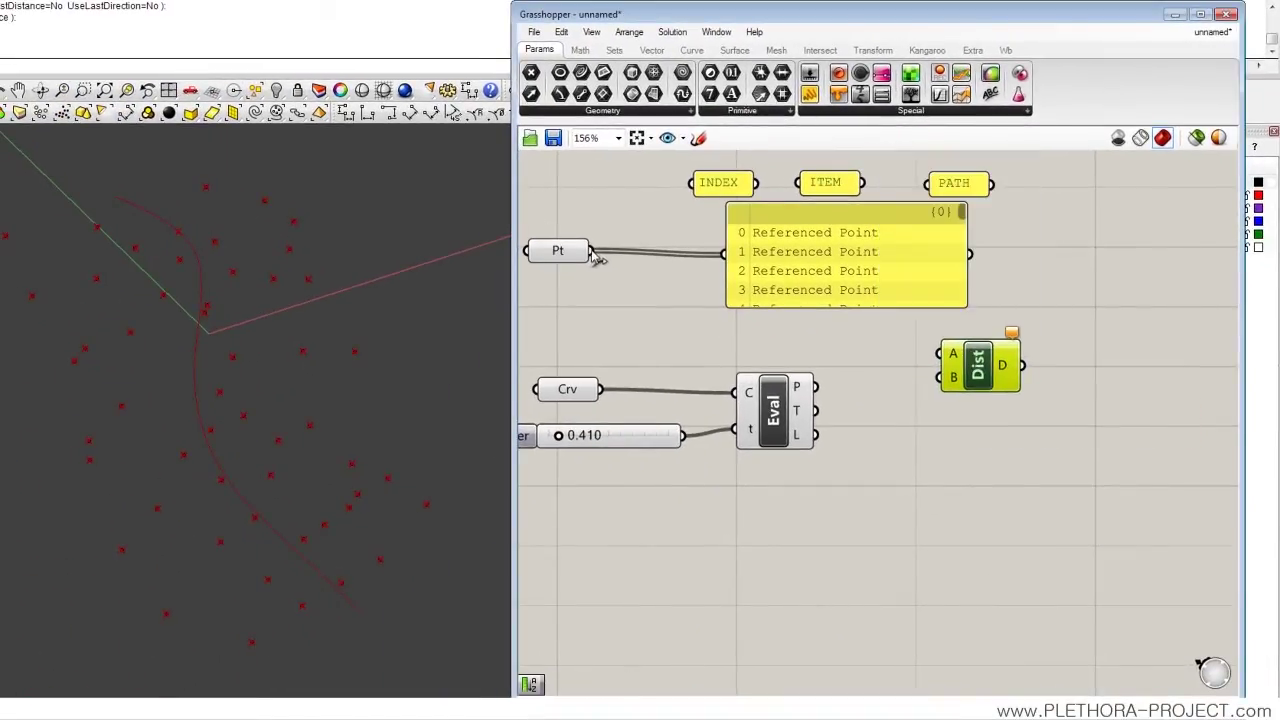
drag(591, 251, 942, 354)
drag(816, 386, 940, 377)
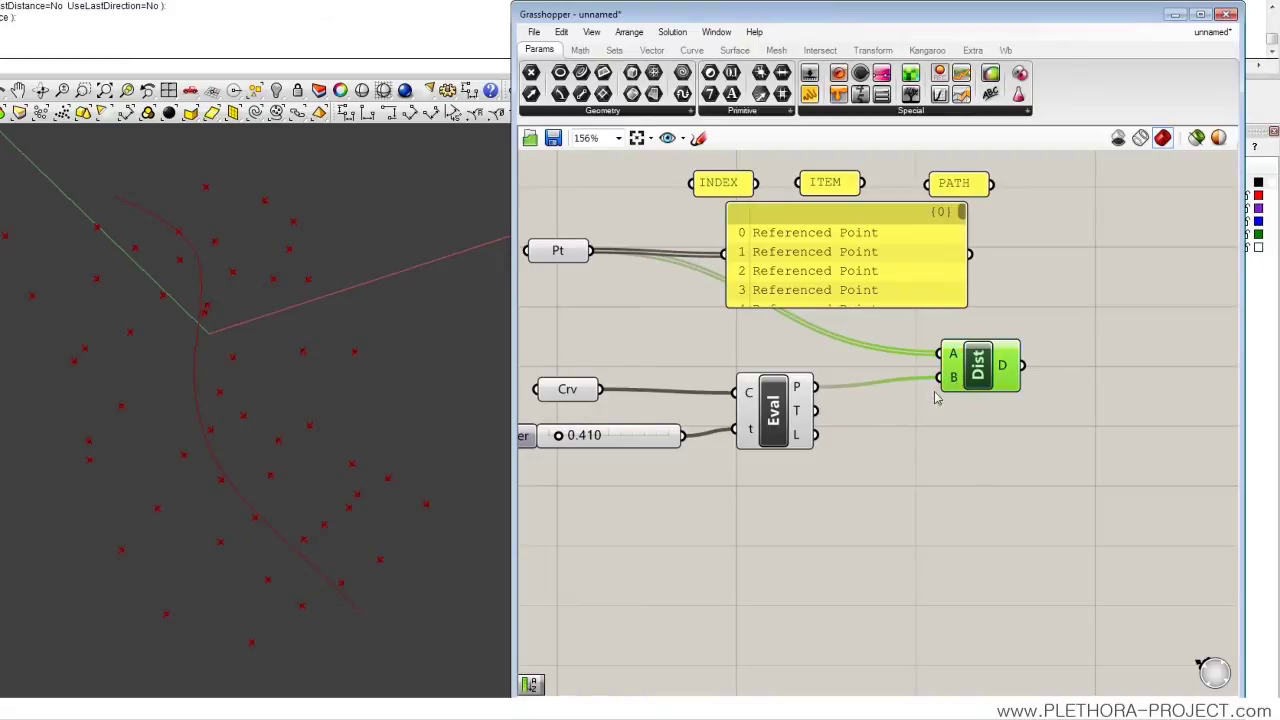
- Duplicate the point list panel, connect Distance's D output to the copy, and browse its list of distances
right_drag(950, 473, 811, 471)
right_drag(772, 420, 690, 429)
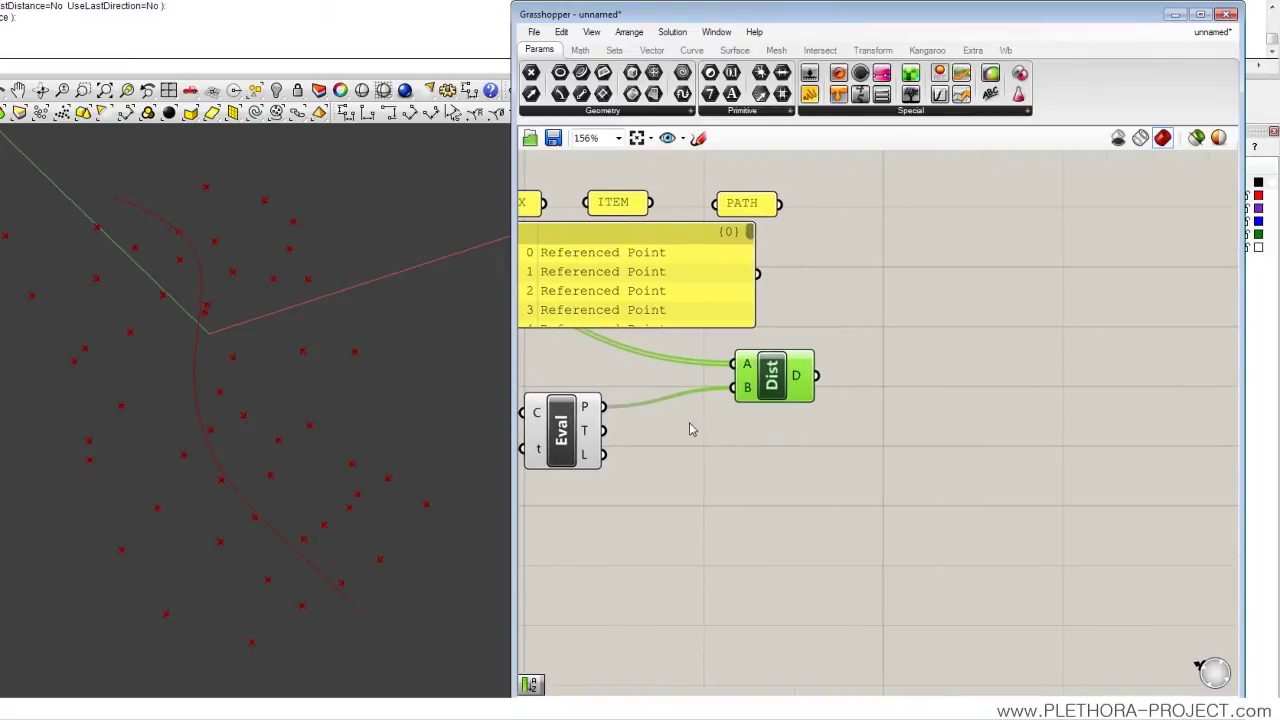
scroll(806, 420, down, 3)
right_drag(791, 426, 770, 417)
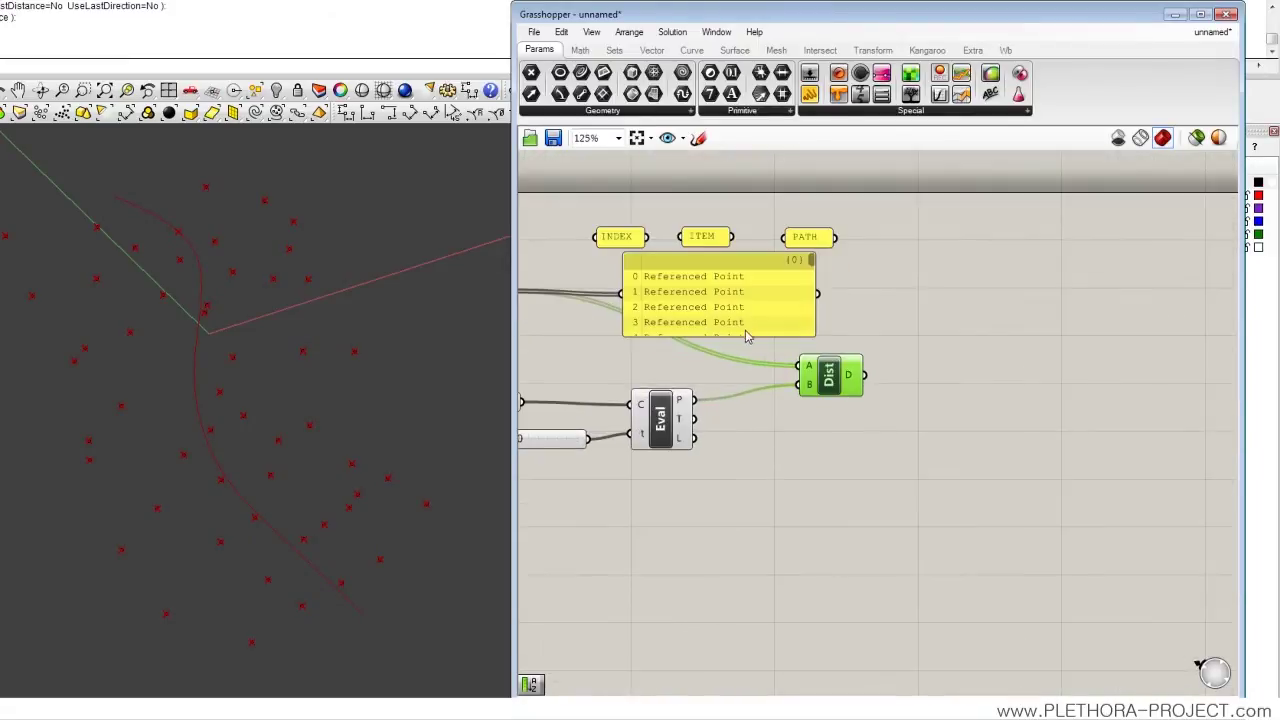
click(745, 337)
alt+drag(749, 322, 1078, 338)
drag(864, 375, 960, 308)
scroll(1103, 286, down, 3)
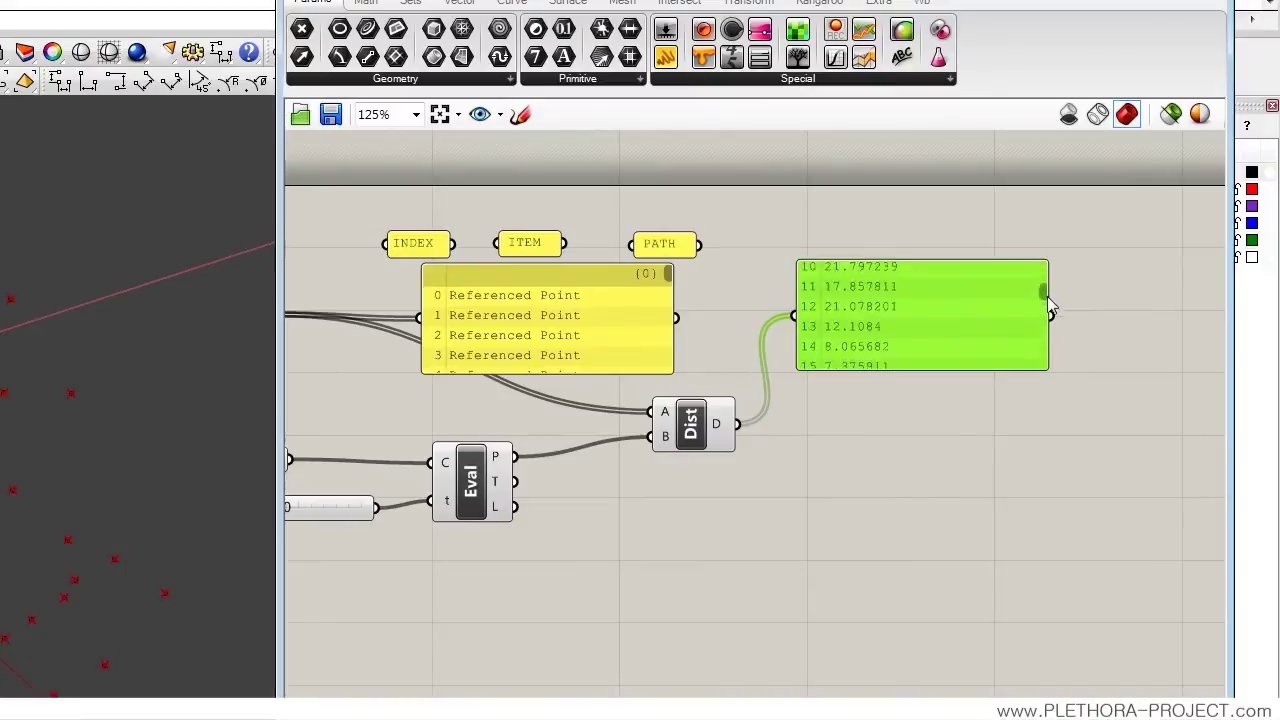
drag(1047, 298, 1044, 270)
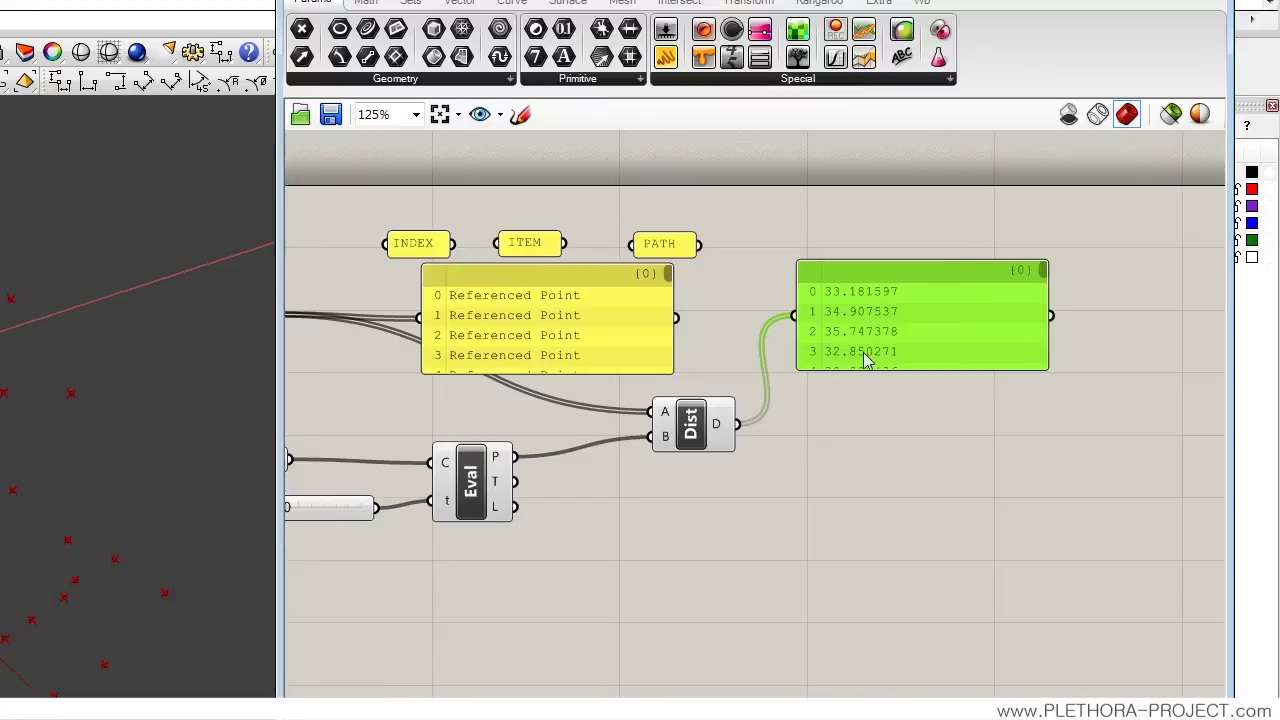
- Add a Sort List component below the distance panel and connect Distance's D output to its K input
right_drag(817, 397, 854, 409)
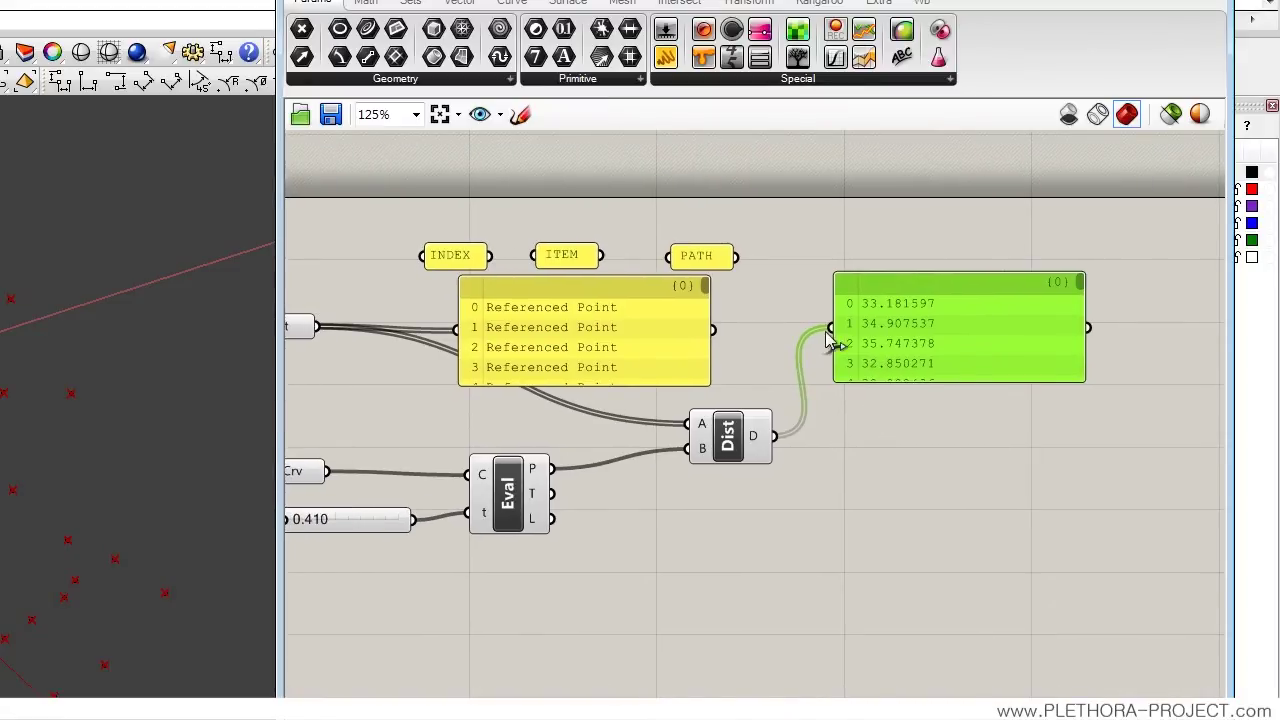
click(410, 3)
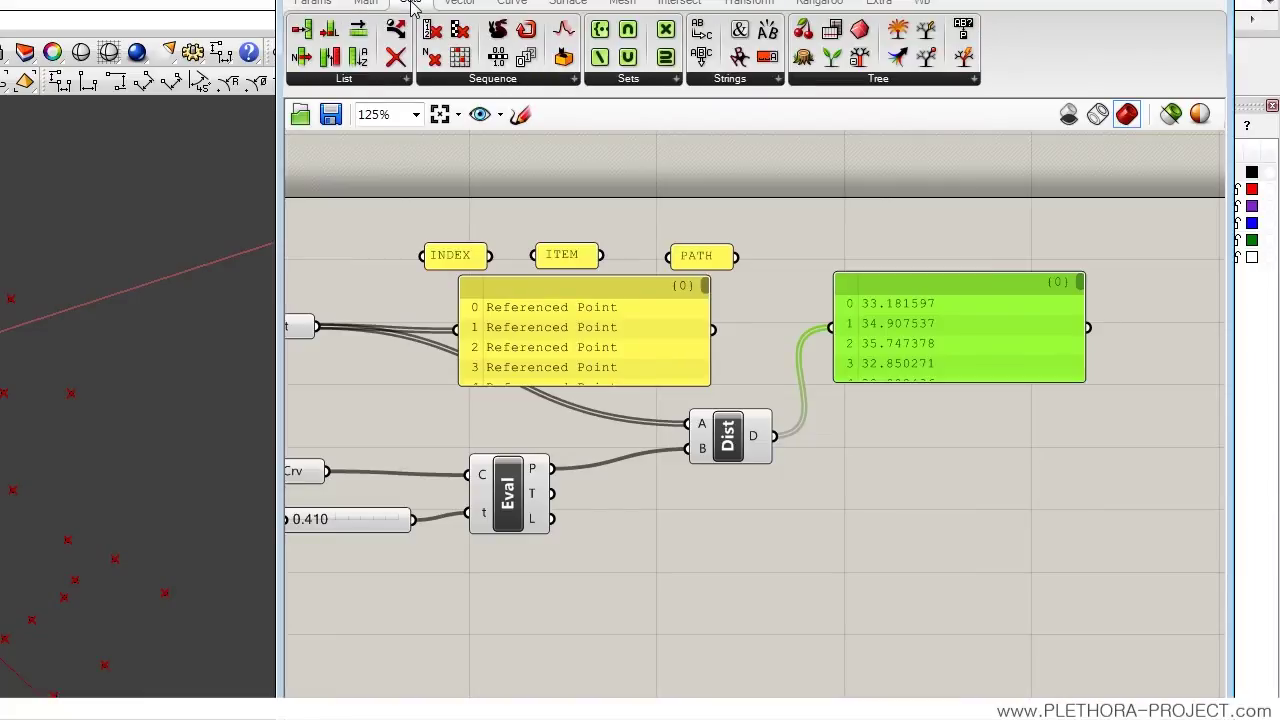
click(380, 86)
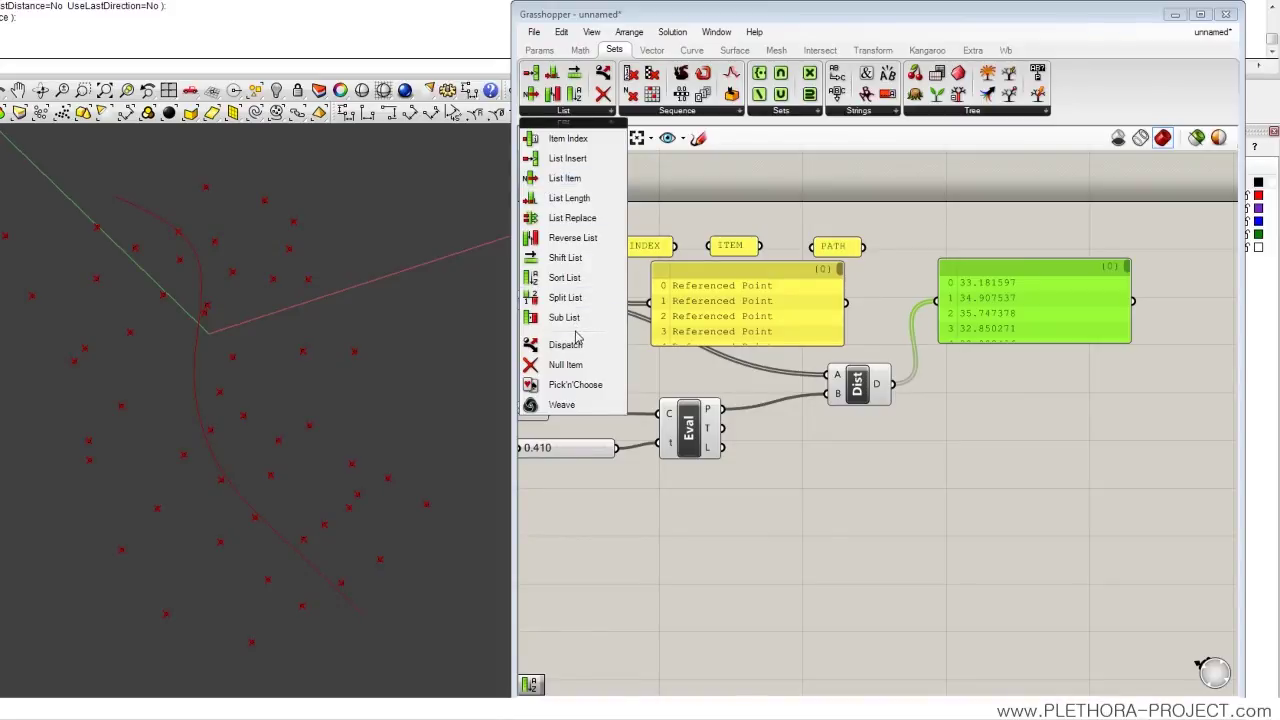
click(564, 278)
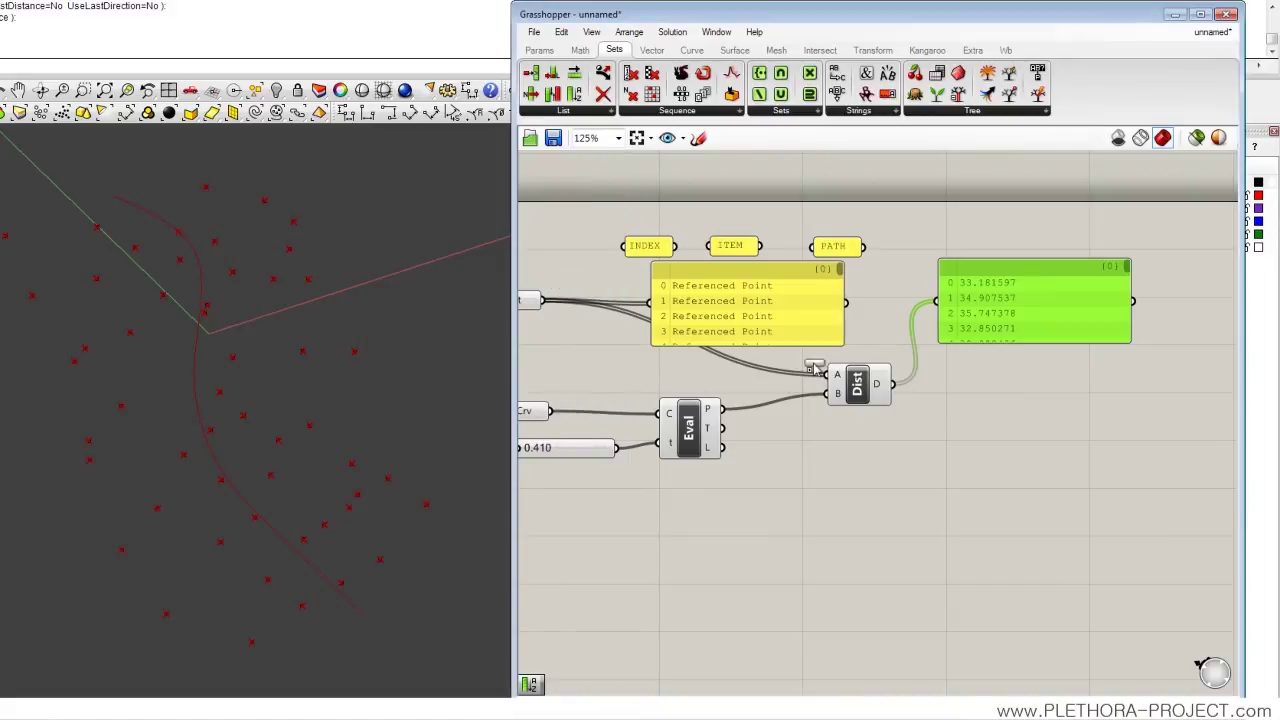
click(1020, 420)
right_drag(943, 429, 679, 416)
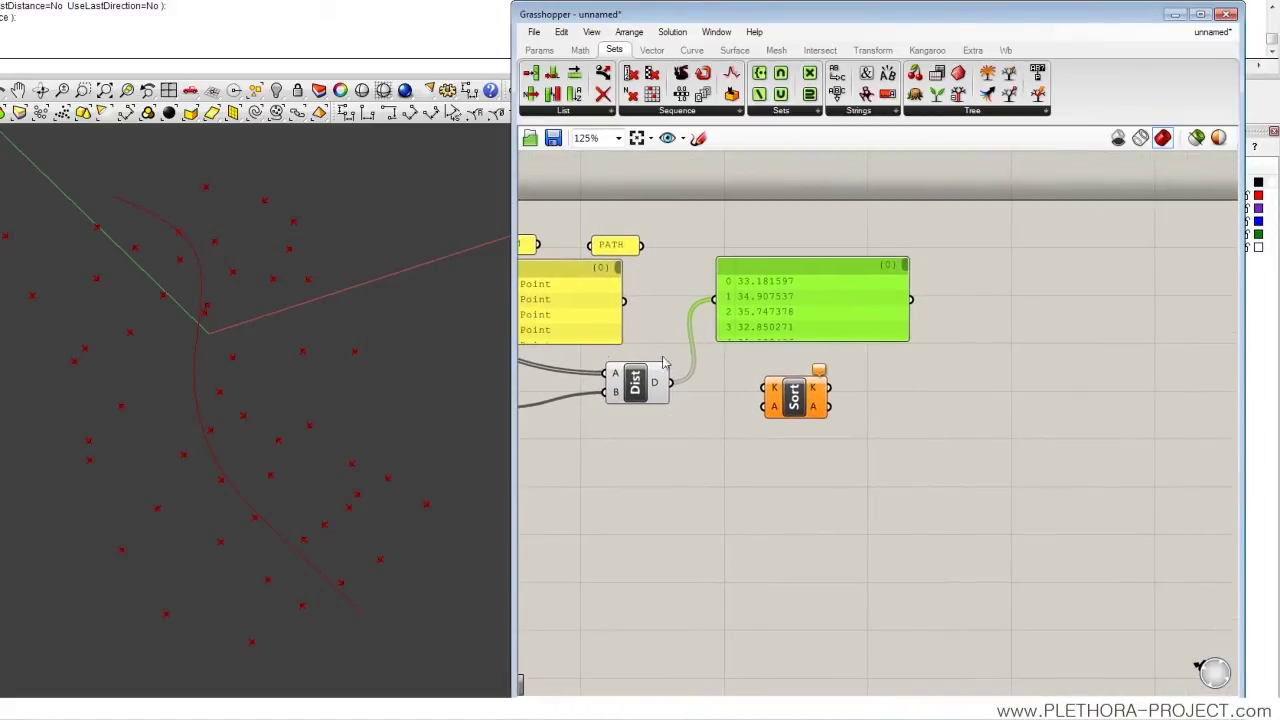
scroll(689, 417, up, 1)
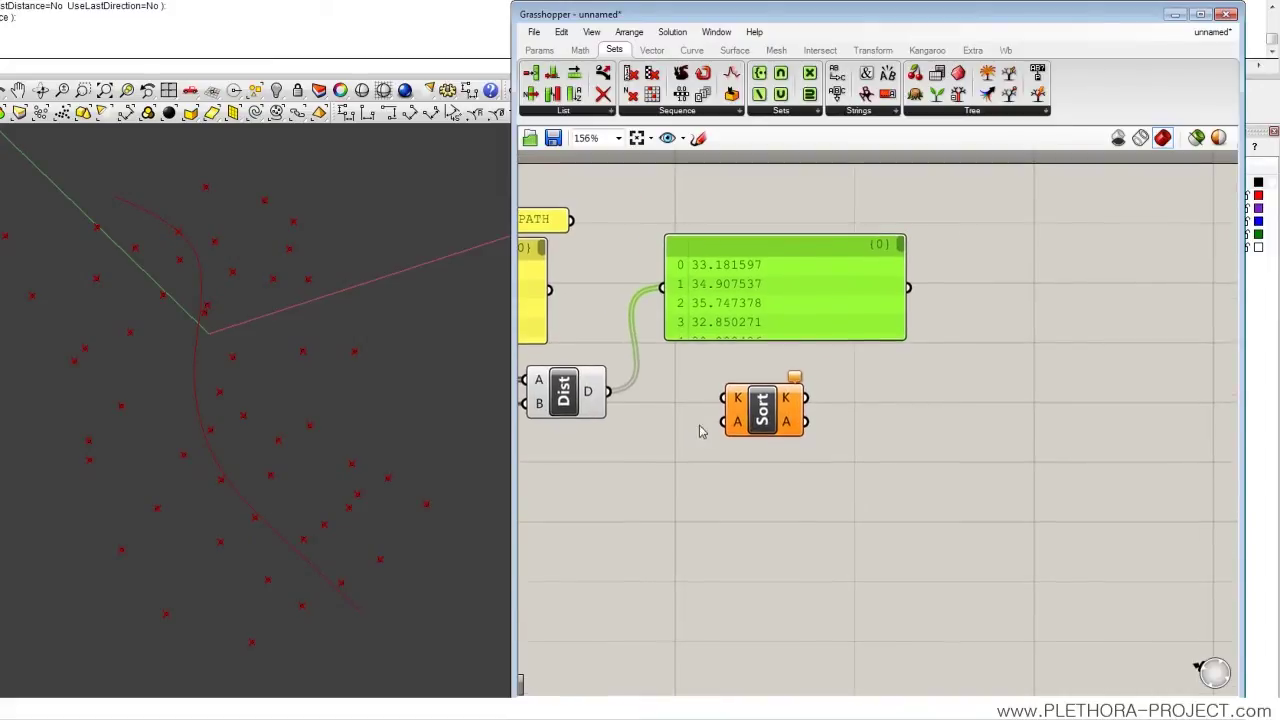
drag(759, 410, 868, 410)
drag(608, 391, 888, 405)
- Duplicate the distance panel beside the original, connect Sort List's K output to the copy, and browse its sorted distances
click(802, 306)
alt+drag(802, 306, 1151, 303)
right_drag(1065, 328, 965, 325)
scroll(945, 335, down, 2)
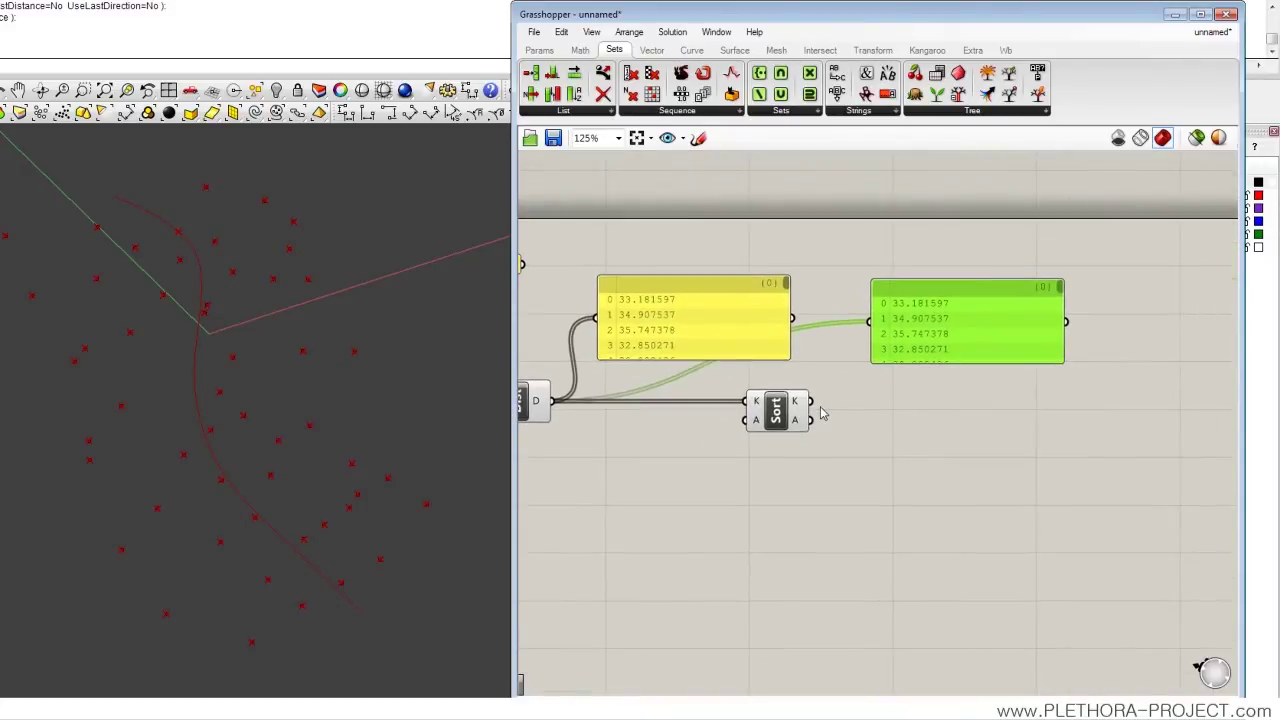
drag(810, 401, 867, 330)
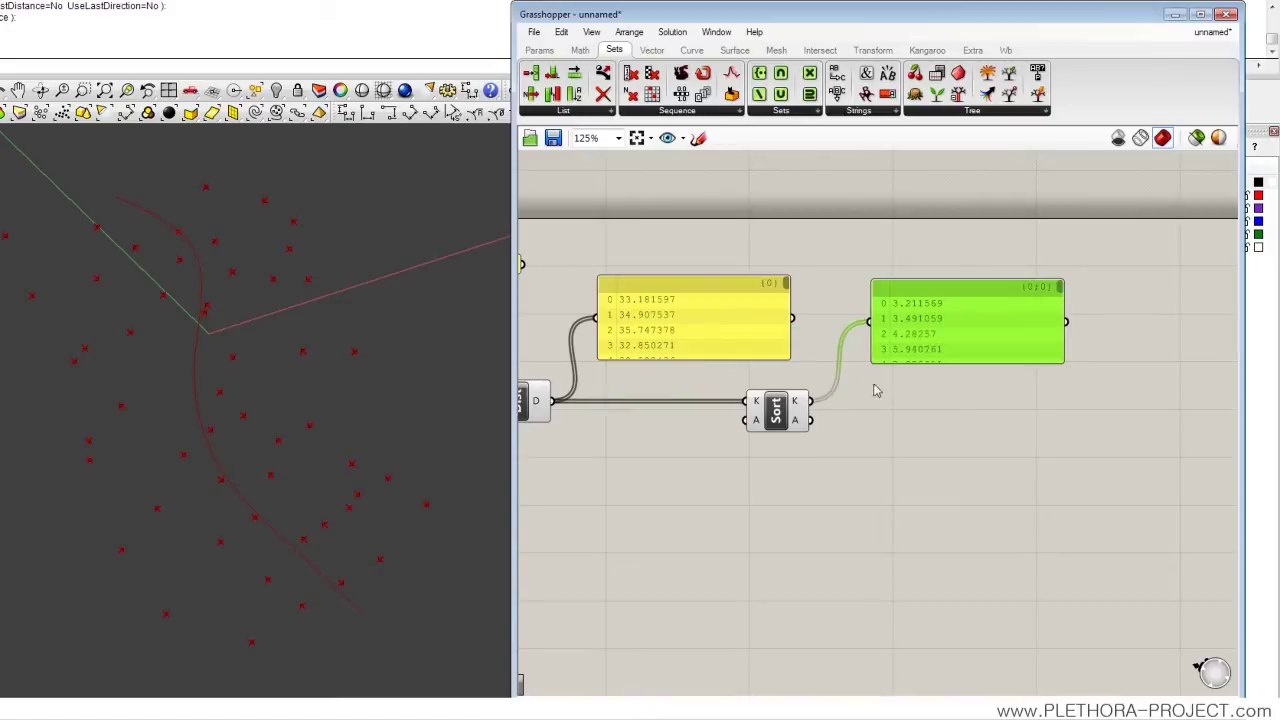
scroll(697, 400, down, 2)
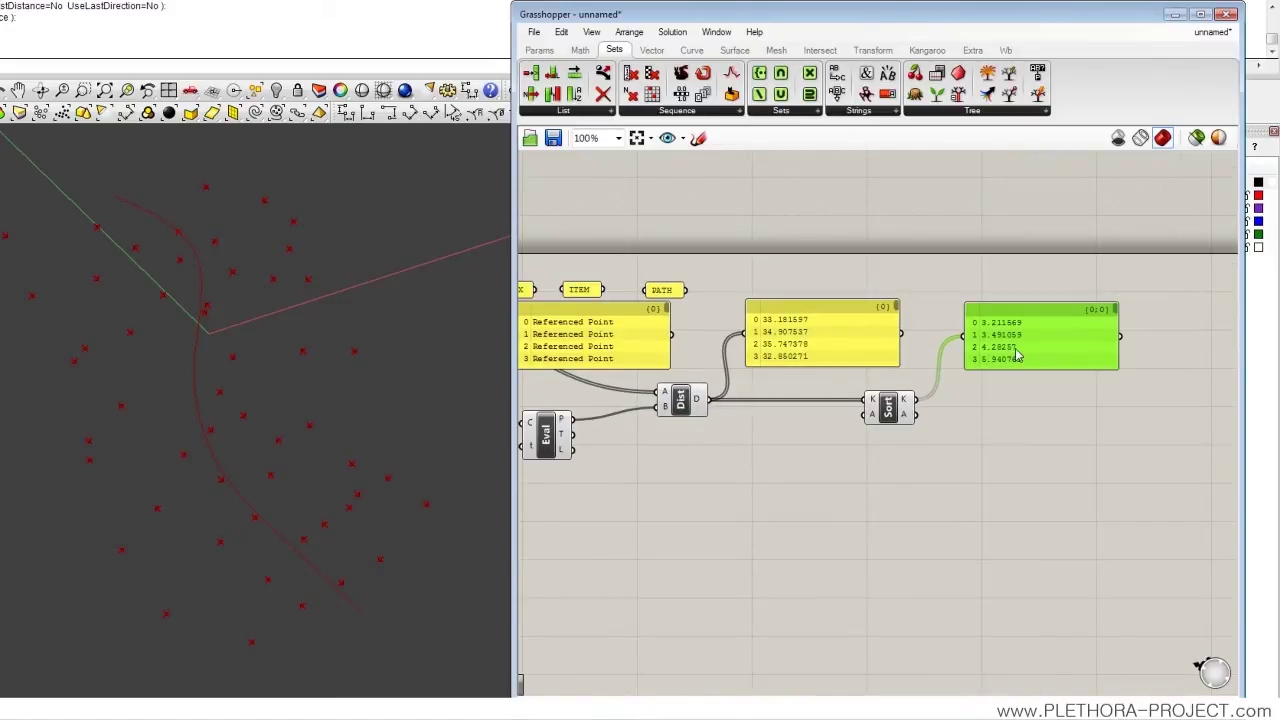
scroll(1016, 352, up, 2)
drag(1140, 303, 1145, 380)
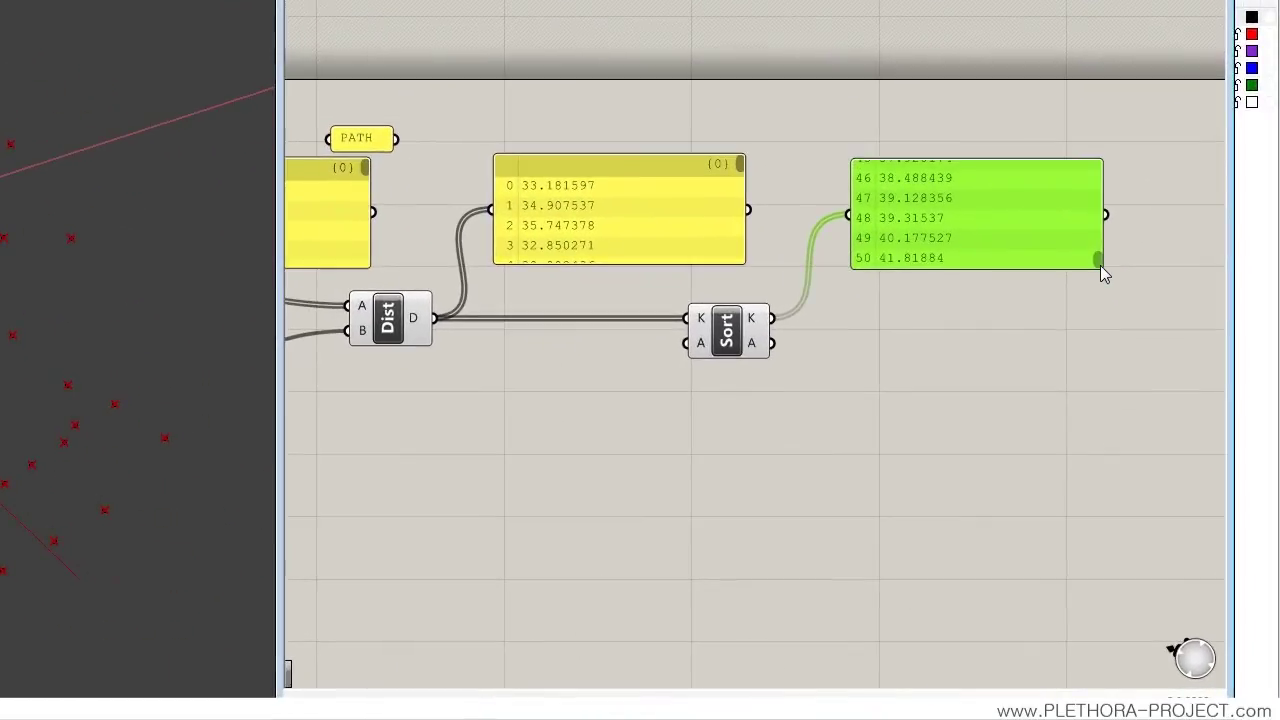
drag(1100, 266, 1101, 155)
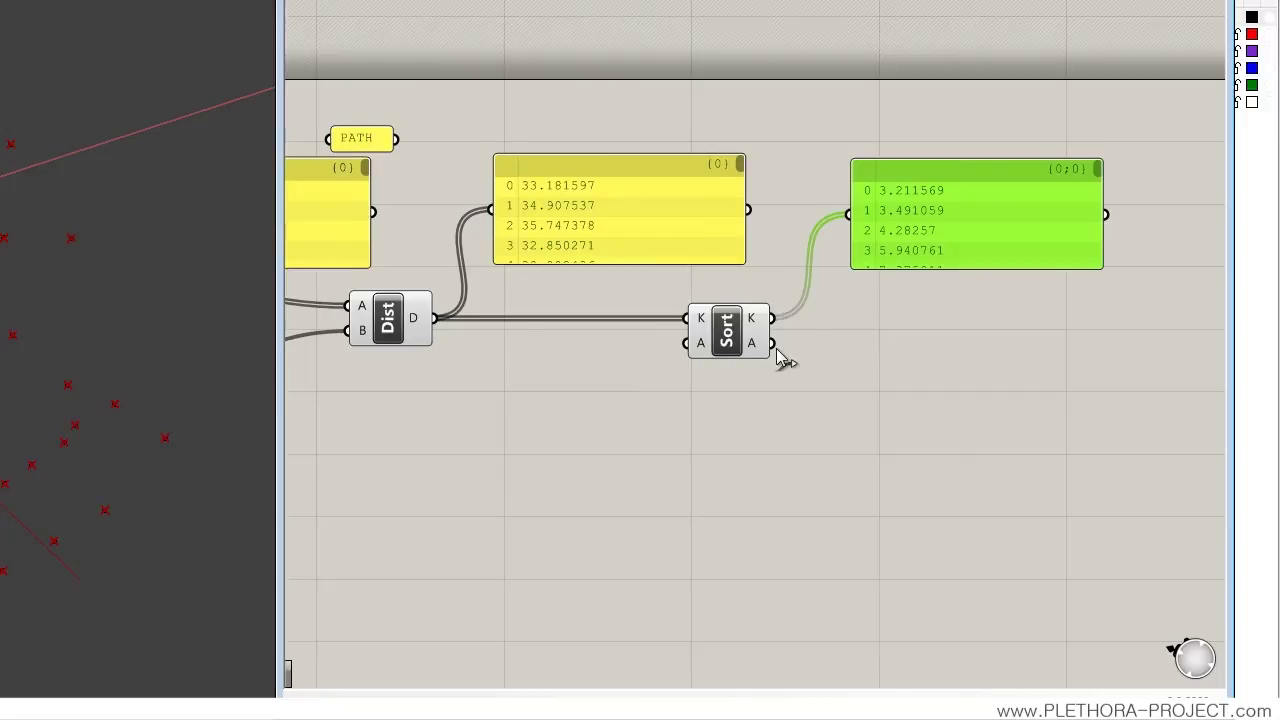
- Connect the Point parameter's output to Sort List's A input so the points sort by their distances
right_drag(780, 351, 858, 312)
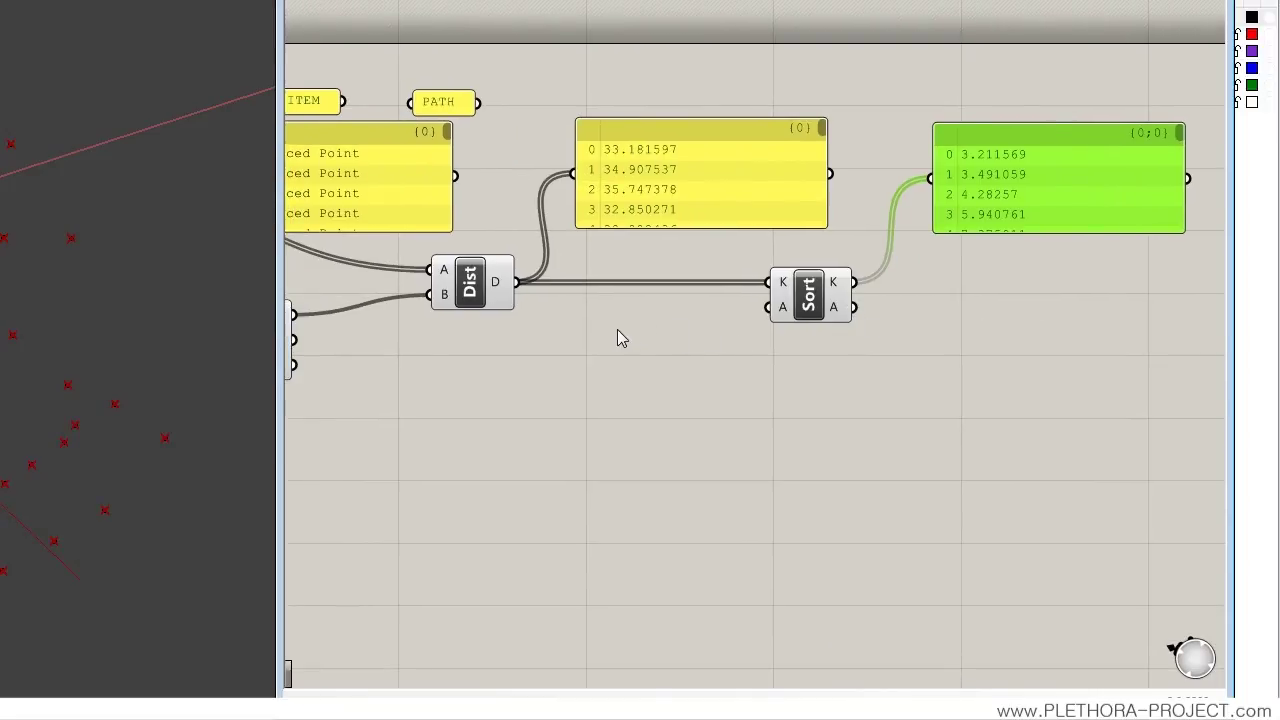
right_drag(617, 329, 661, 298)
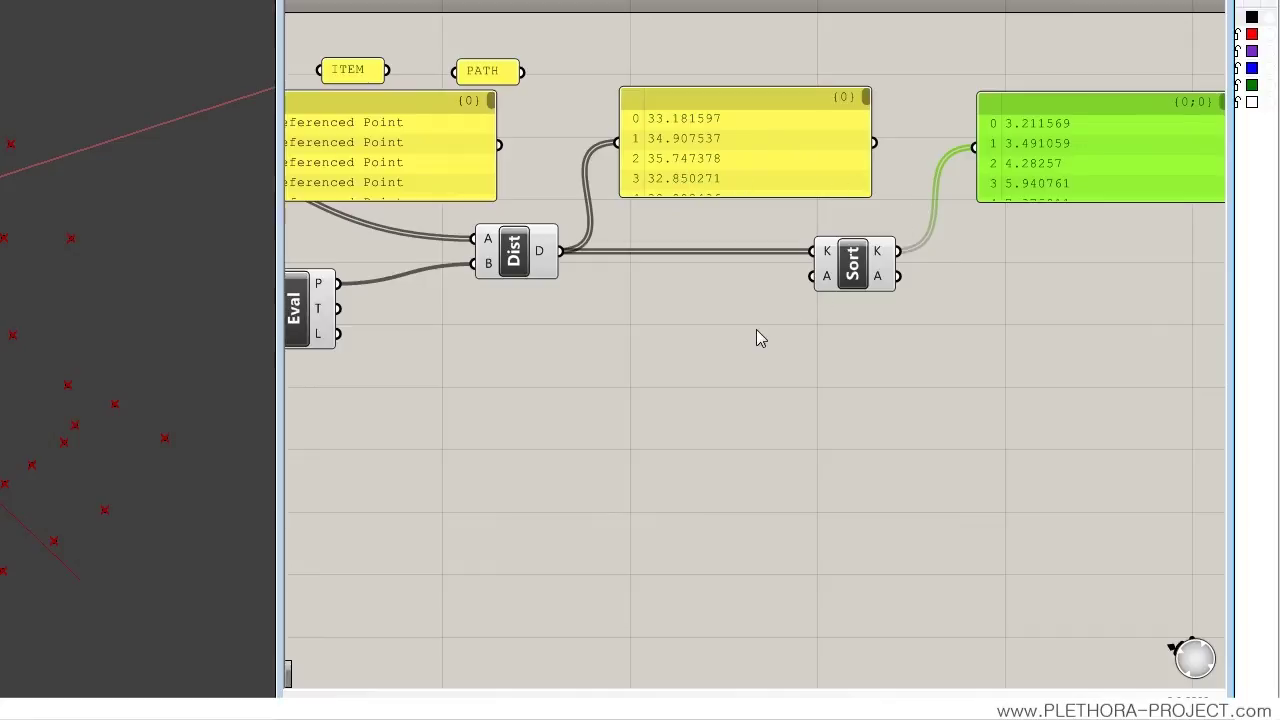
drag(853, 288, 856, 283)
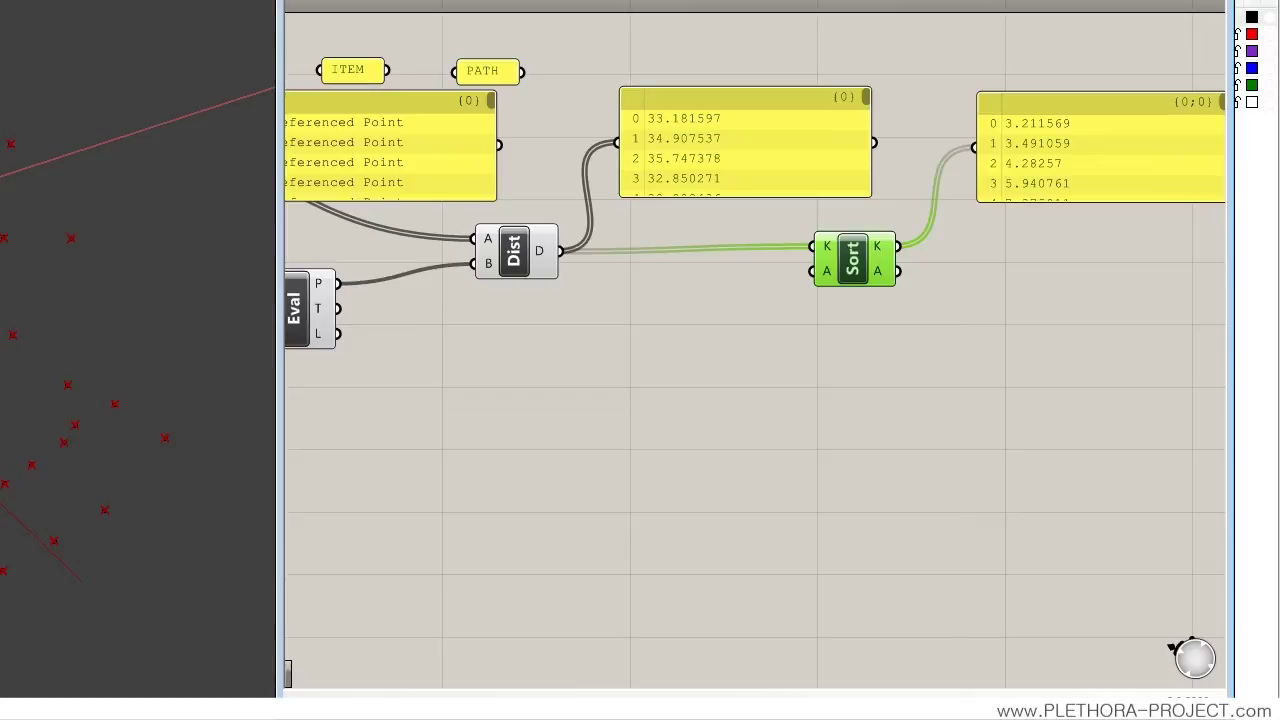
right_drag(780, 446, 697, 380)
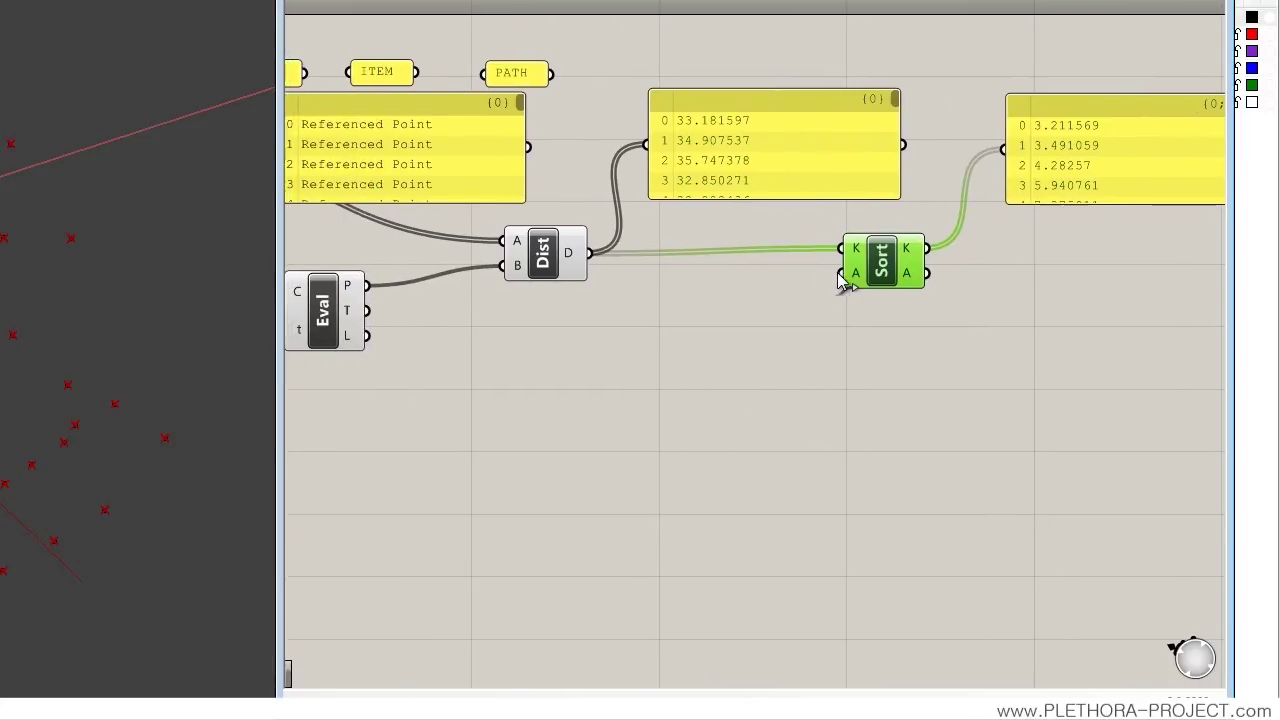
drag(842, 282, 854, 277)
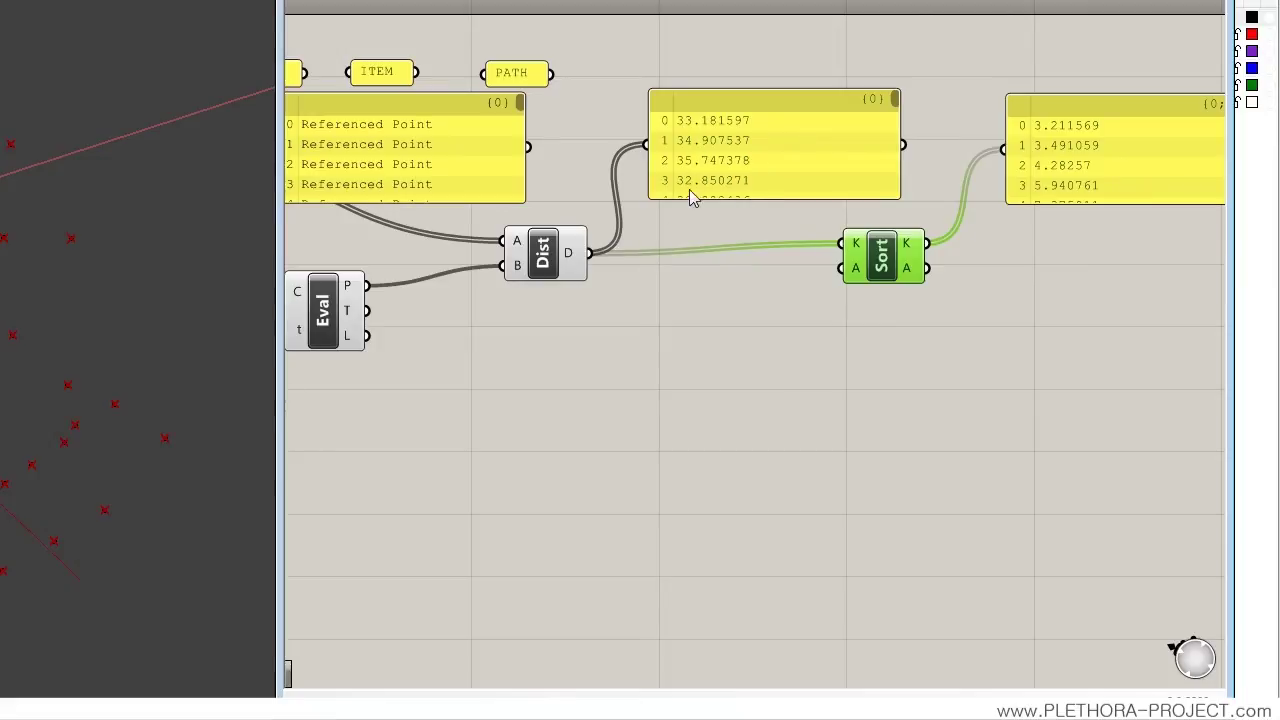
right_drag(689, 189, 748, 210)
right_drag(606, 285, 673, 274)
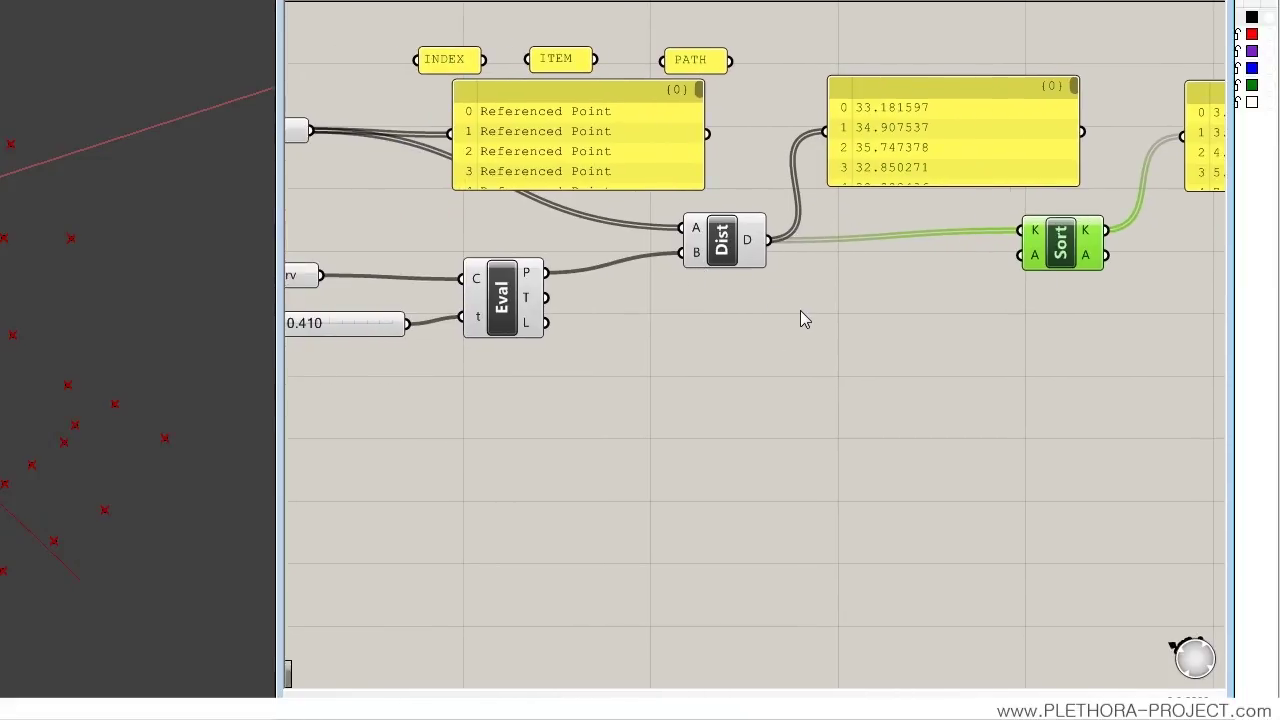
right_drag(723, 324, 766, 322)
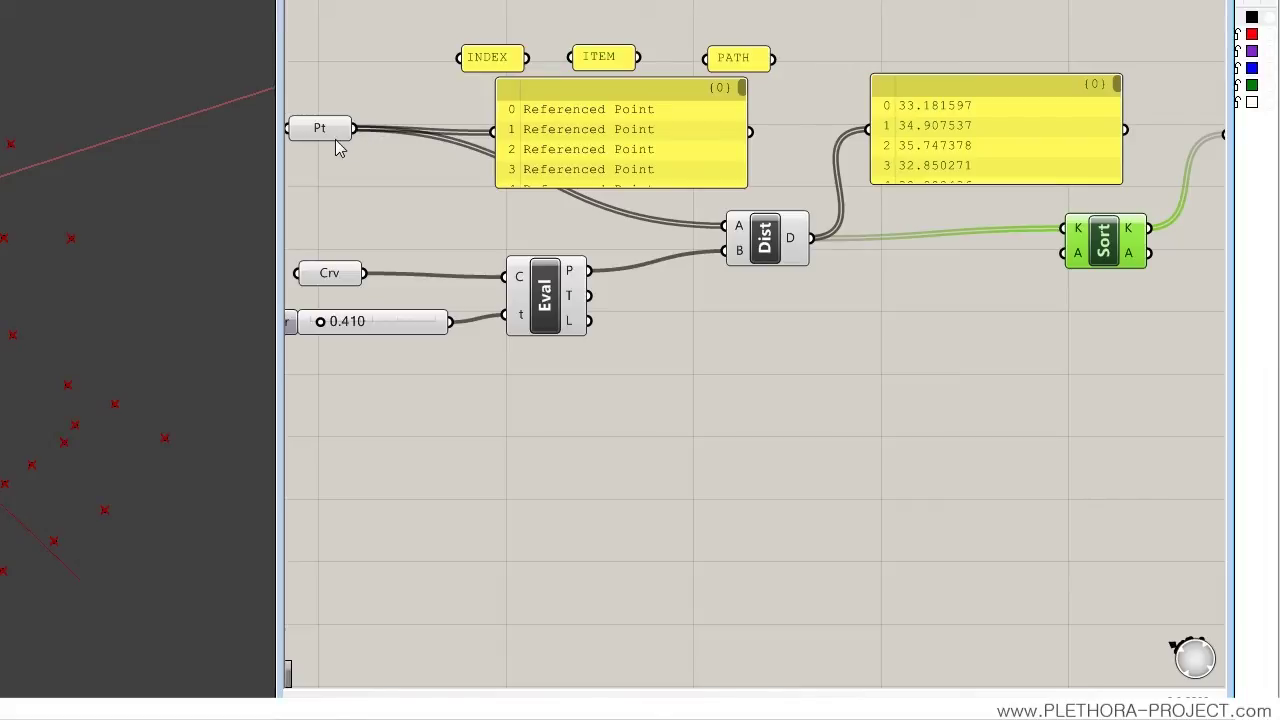
mouse_move(333, 141)
right_drag(806, 272, 789, 287)
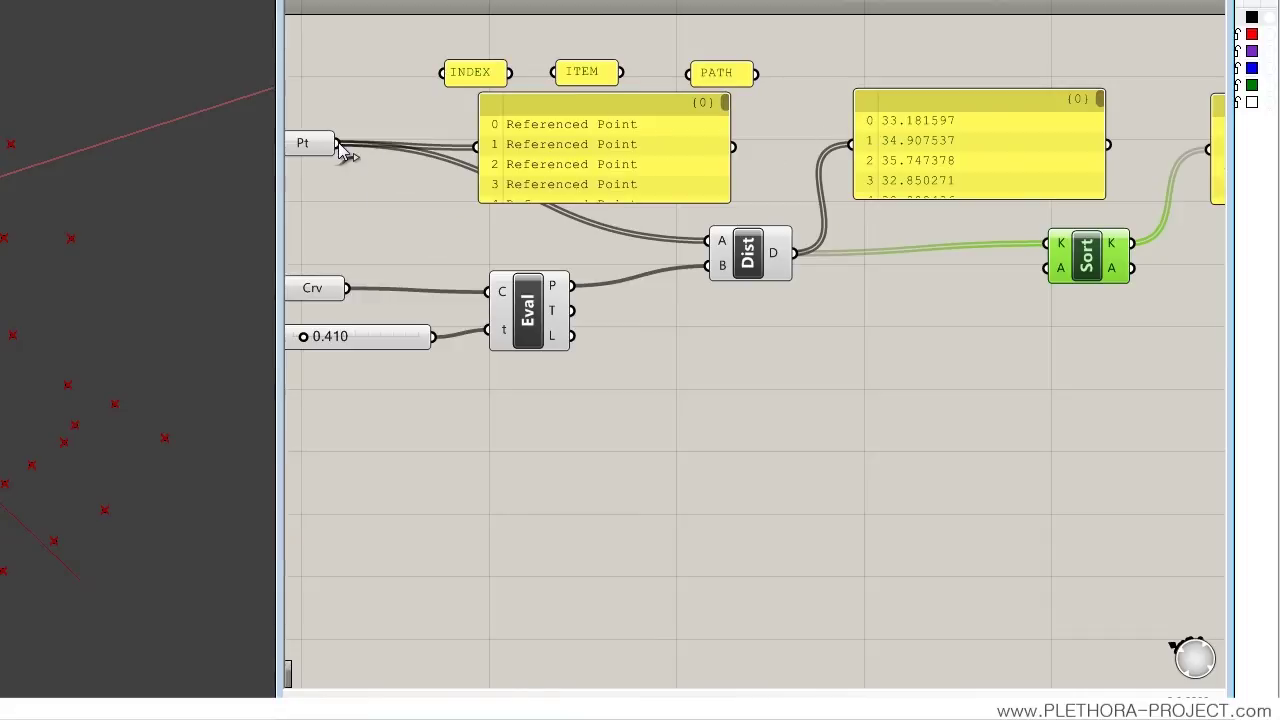
drag(338, 145, 1040, 270)
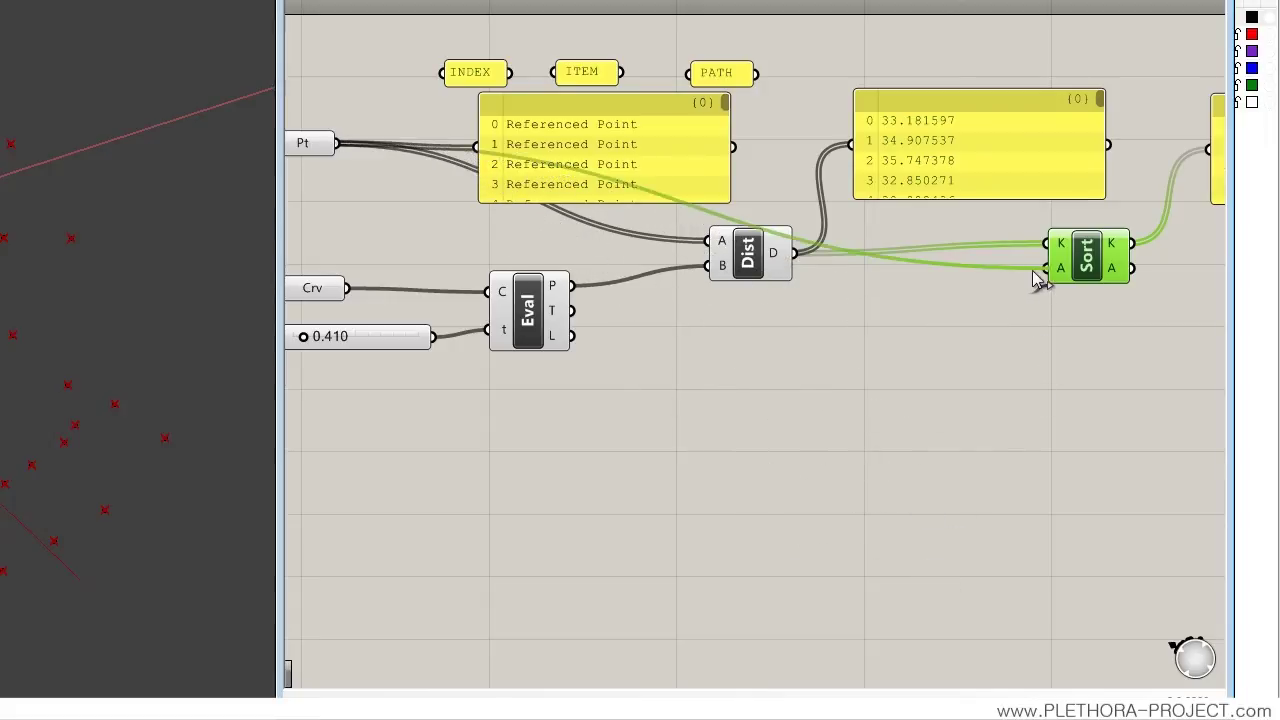
click(981, 405)
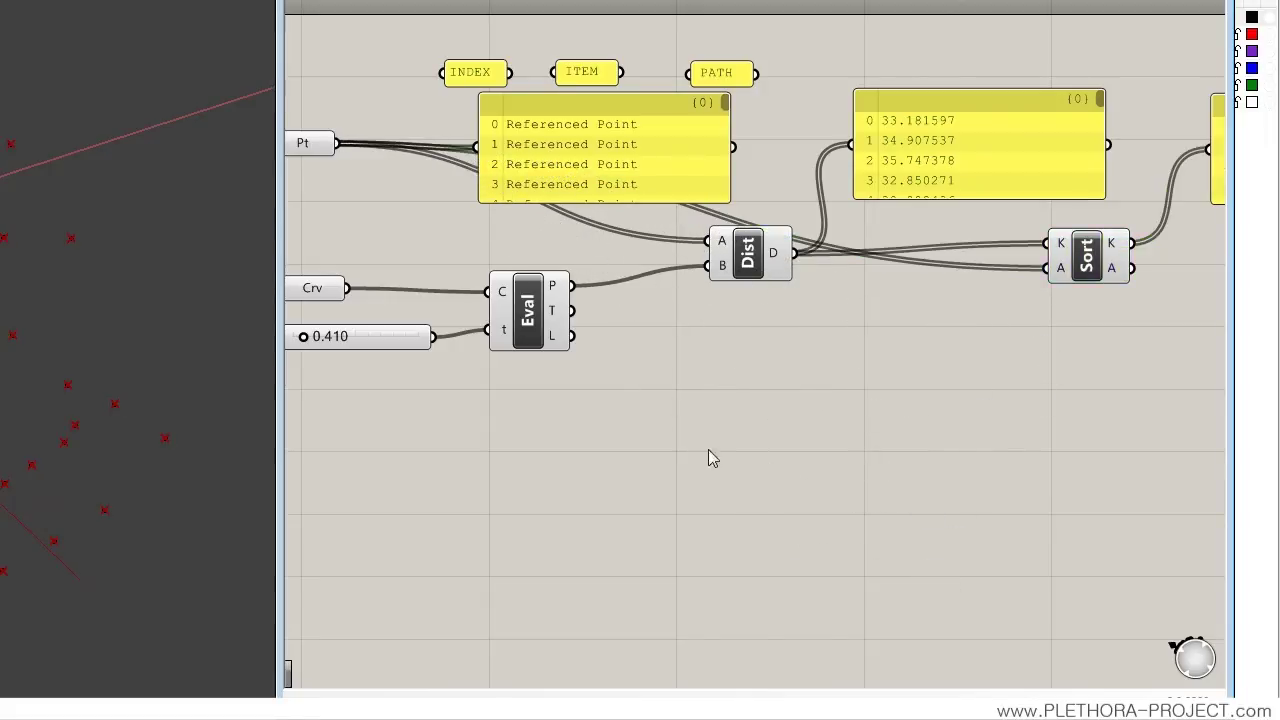
- Inspect the sorted points by connecting Sort List's A output to a copy of the sorted distances panel, and delete that copy
right_drag(1019, 392, 917, 373)
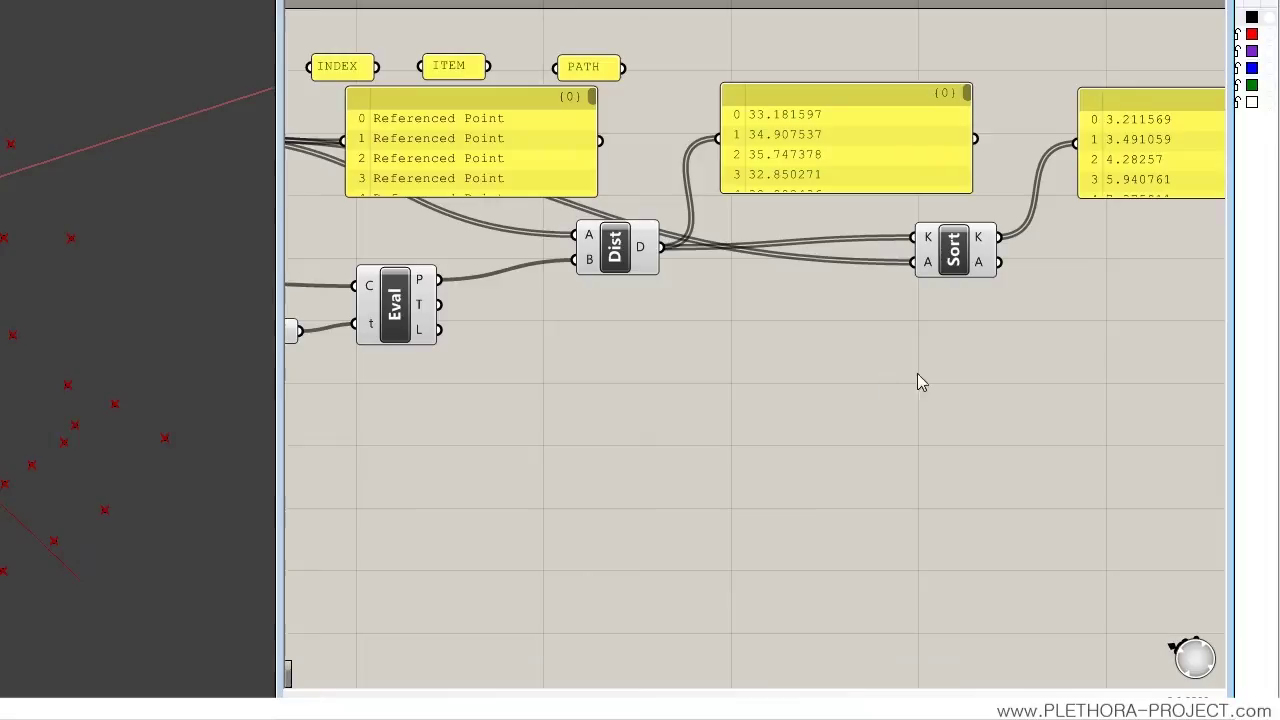
right_drag(931, 325, 751, 314)
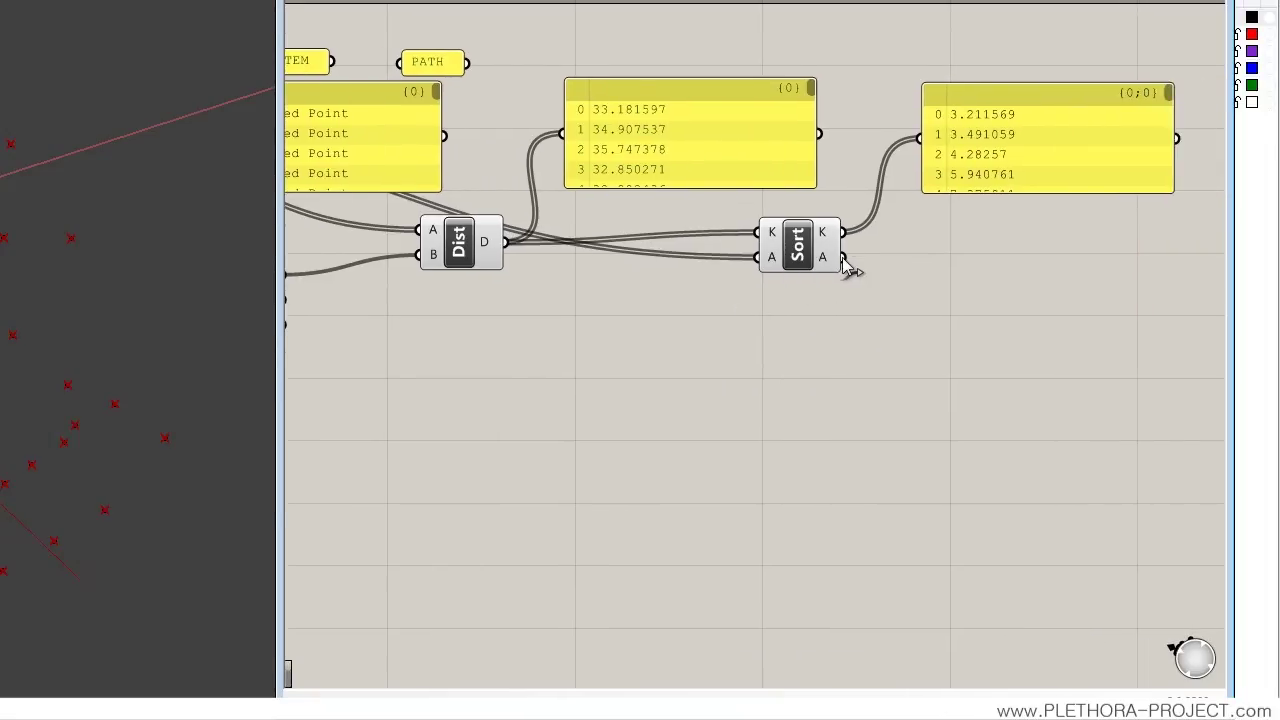
click(973, 141)
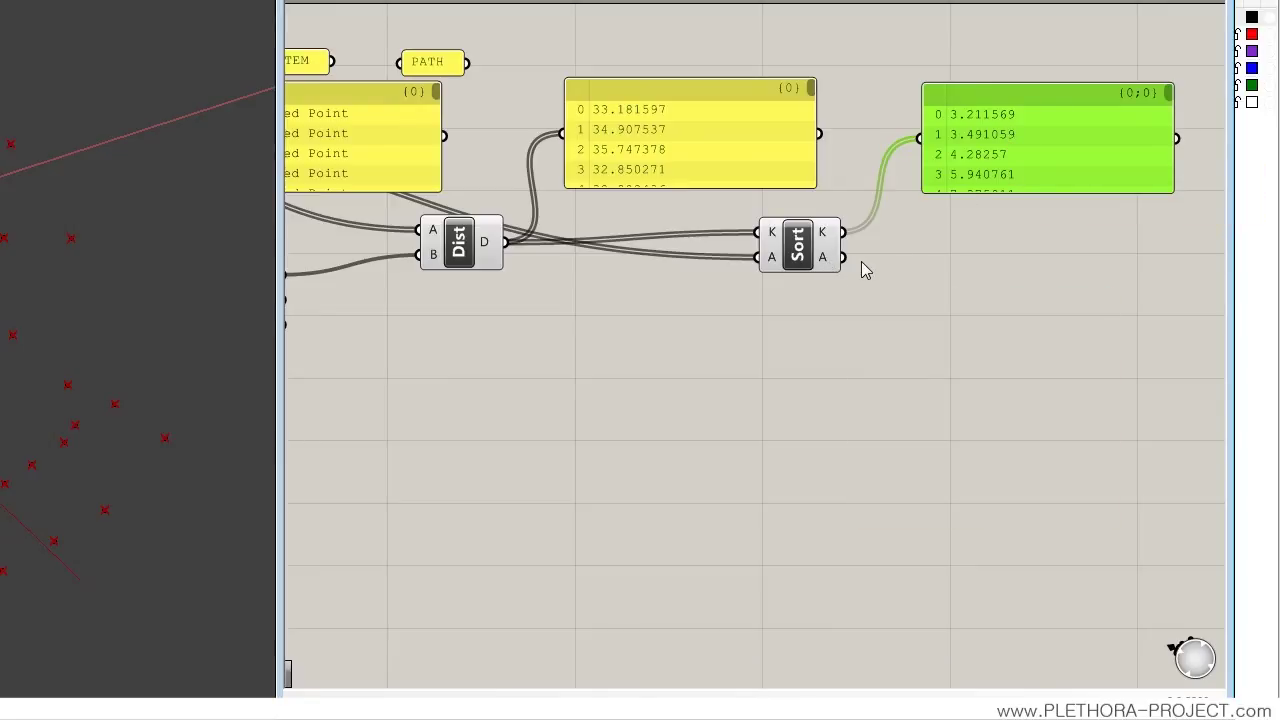
click(775, 159)
click(1035, 157)
alt+drag(1035, 170, 1016, 292)
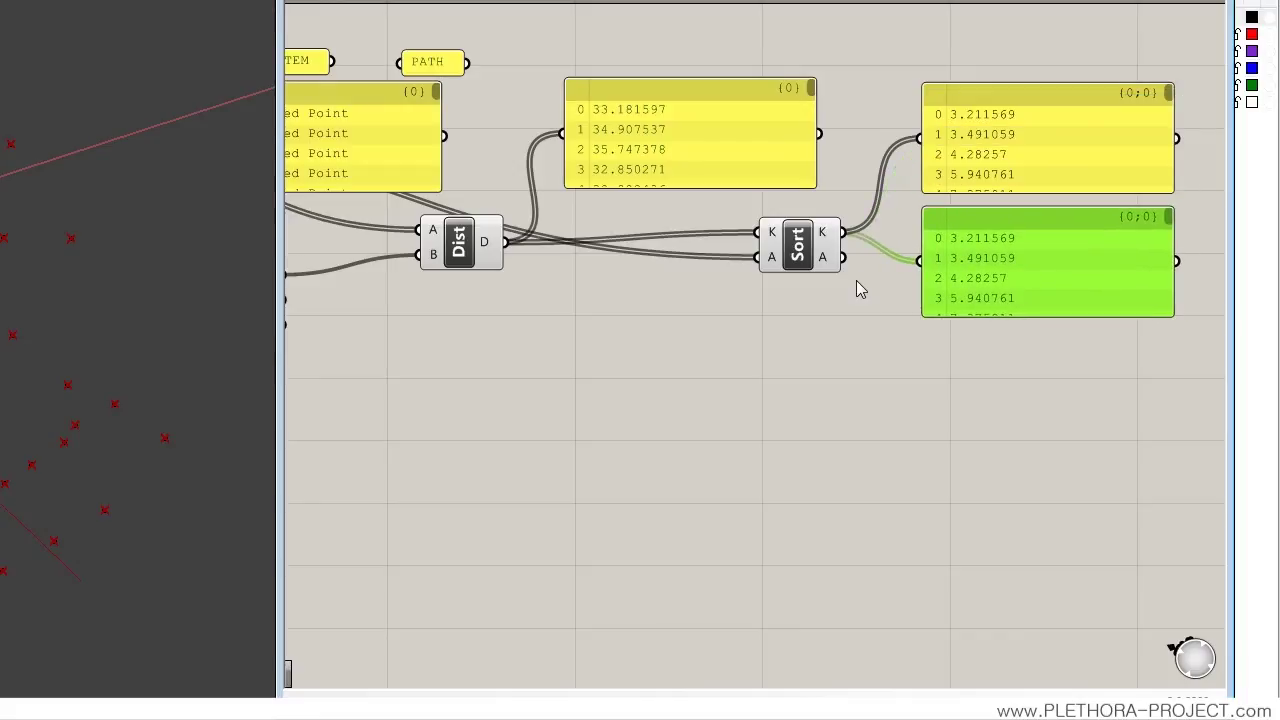
drag(843, 257, 916, 262)
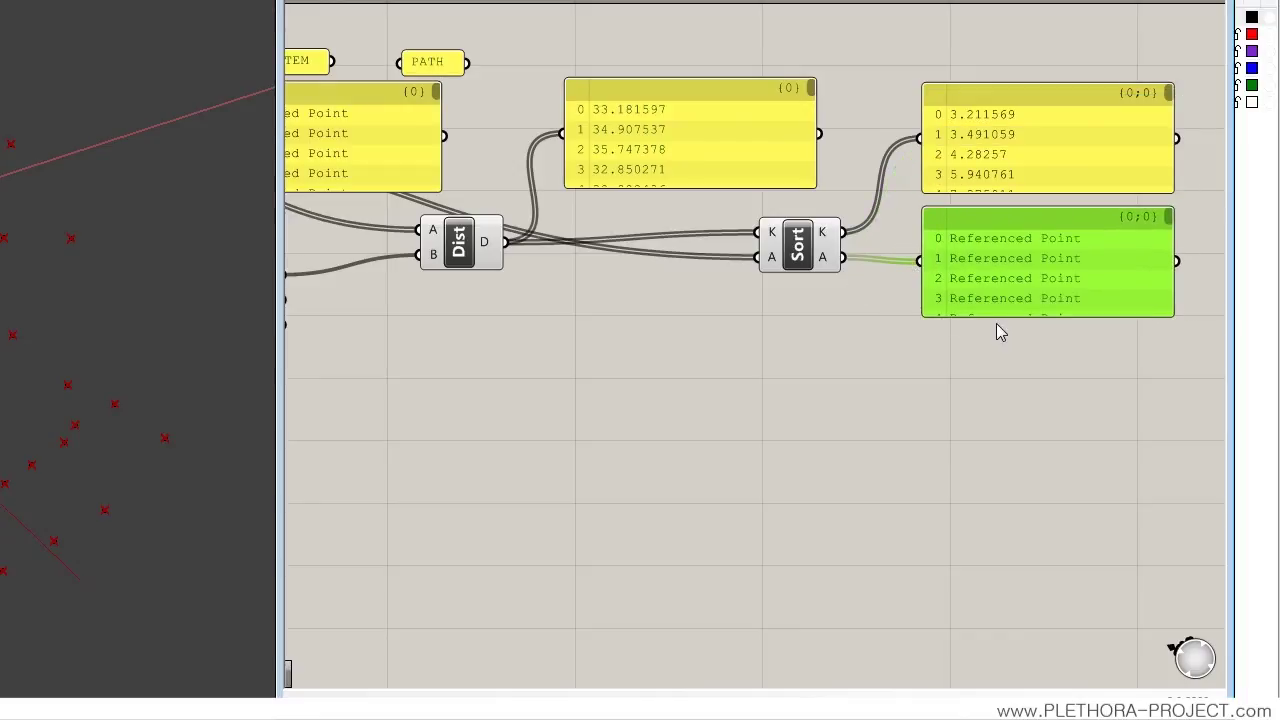
right_drag(1029, 362, 914, 371)
scroll(915, 360, up, 1)
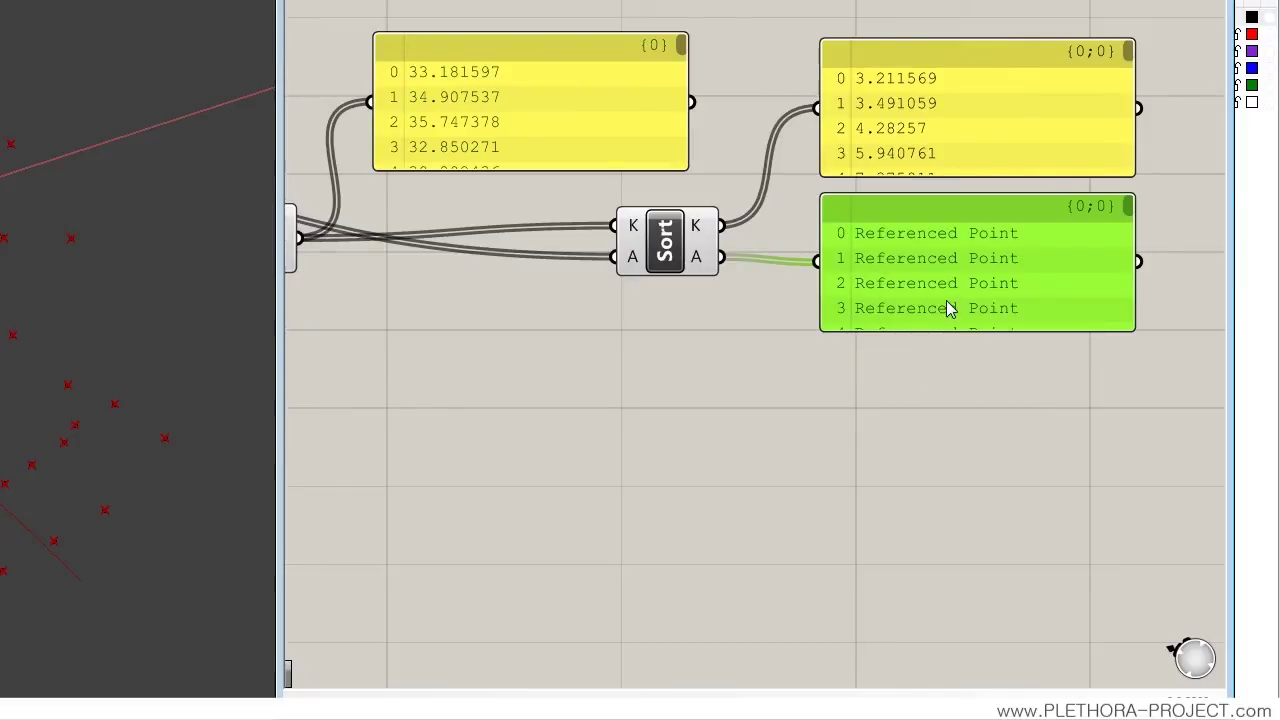
key(Delete)
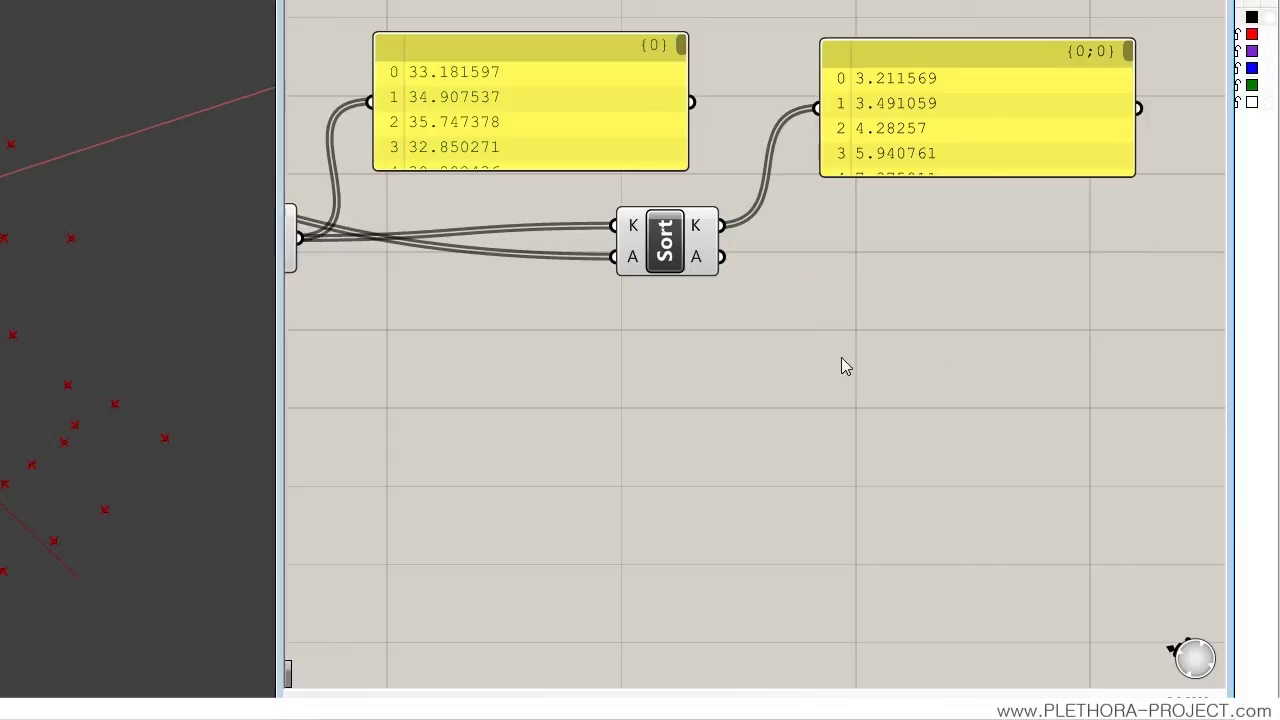
- Add a List Item component below the sorted distances panel and connect Sort List's A output to its L input
right_drag(842, 359, 851, 386)
click(700, 294)
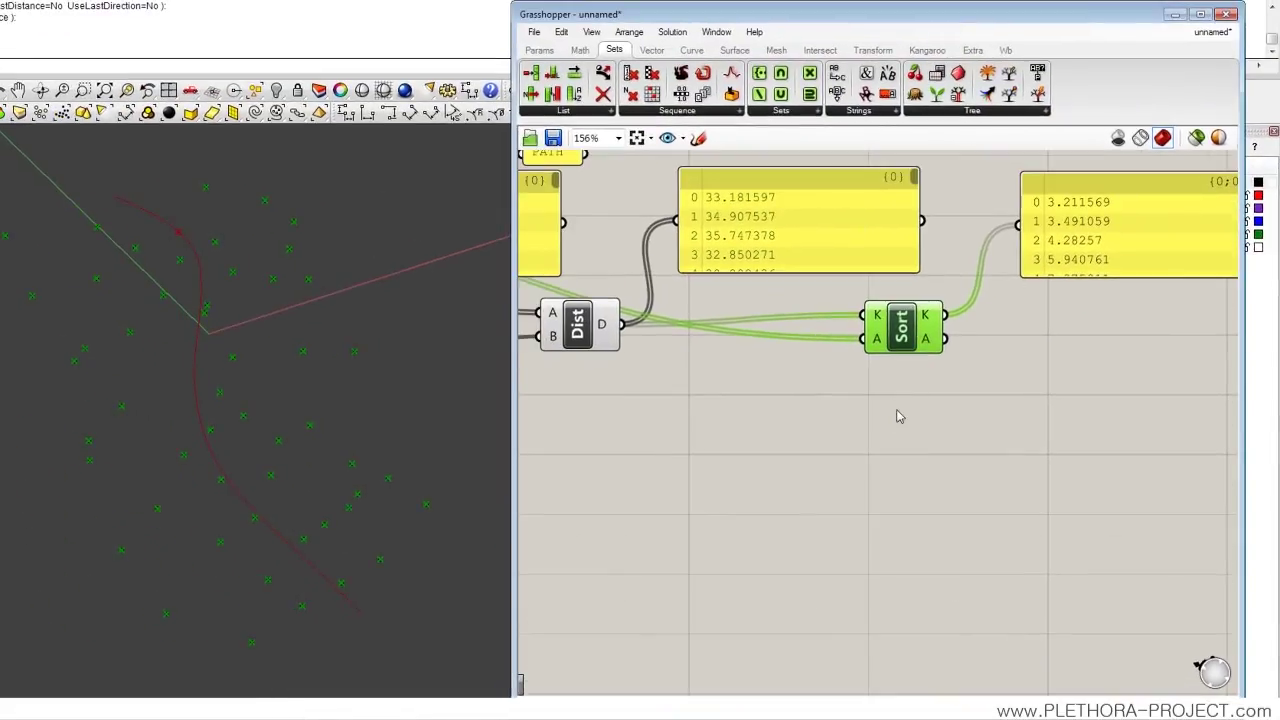
scroll(897, 416, down, 2)
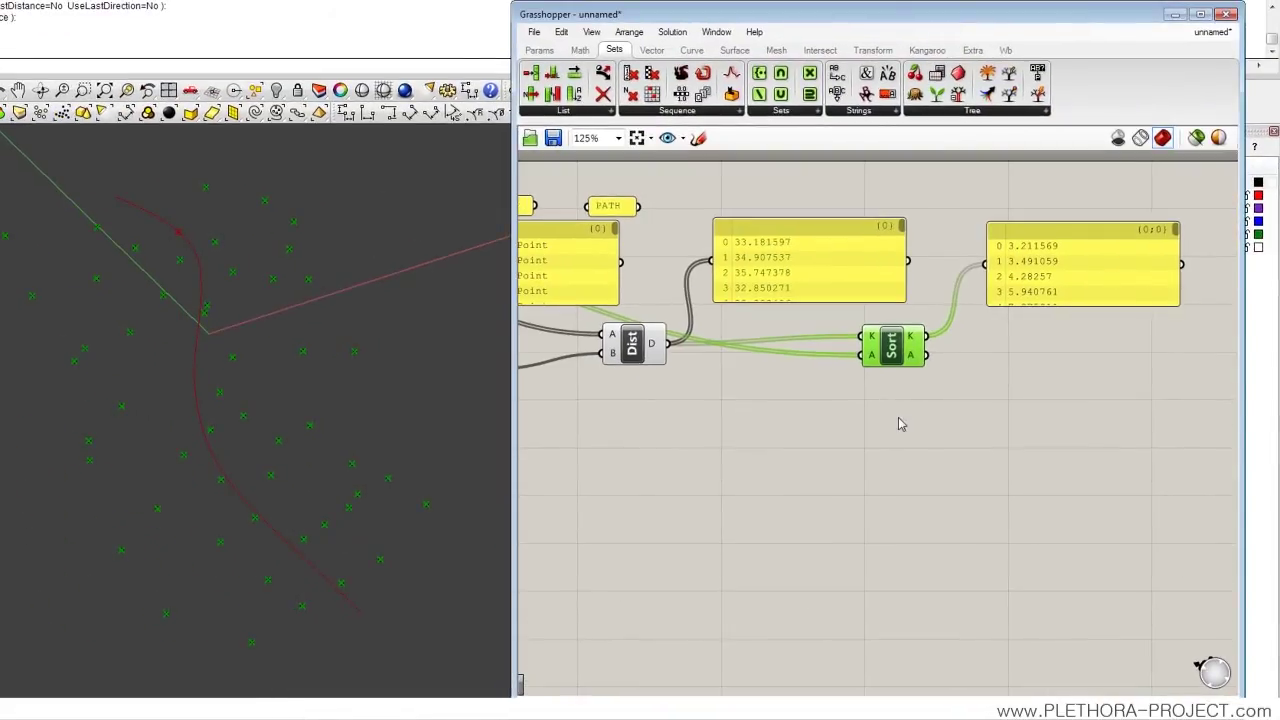
right_drag(923, 403, 825, 369)
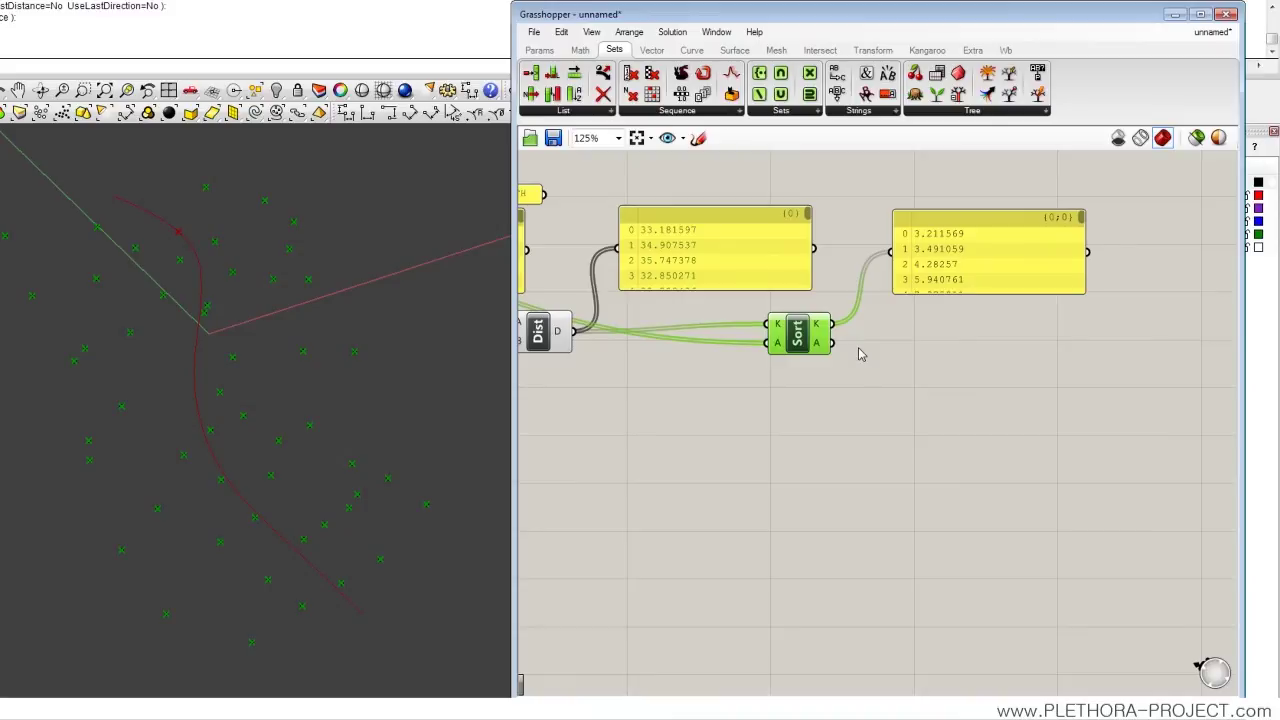
right_drag(908, 396, 850, 374)
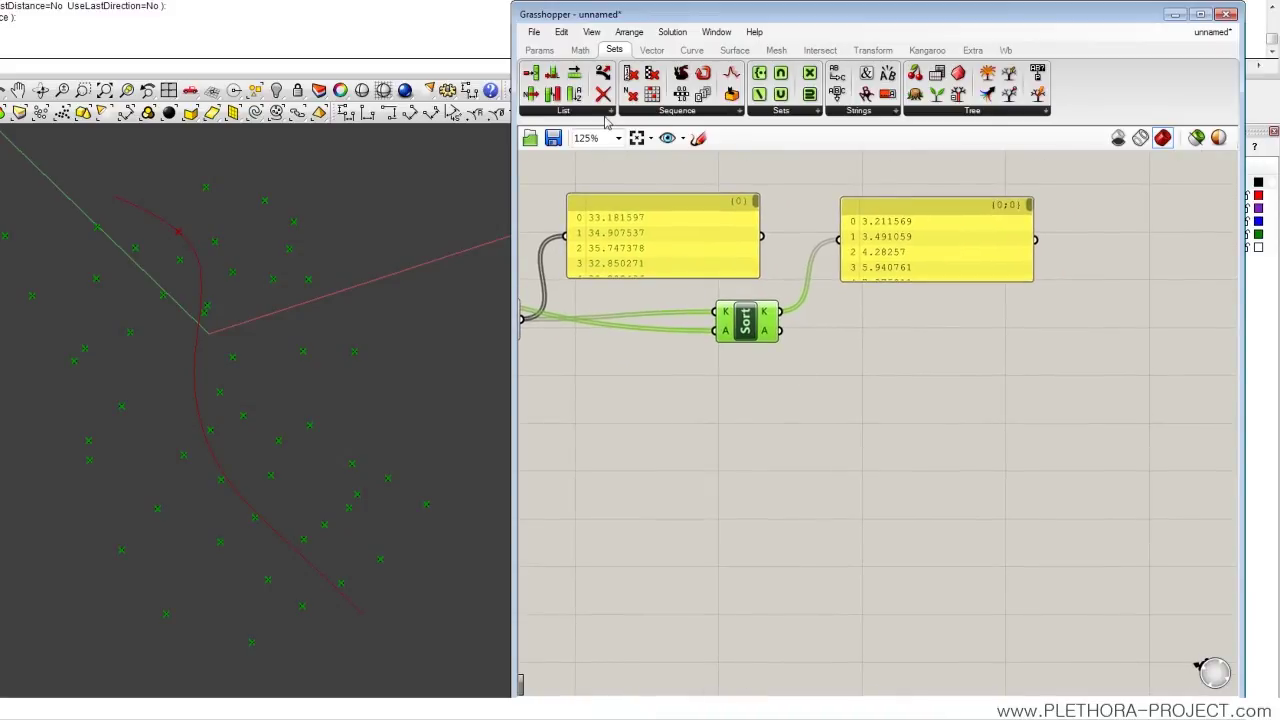
click(603, 115)
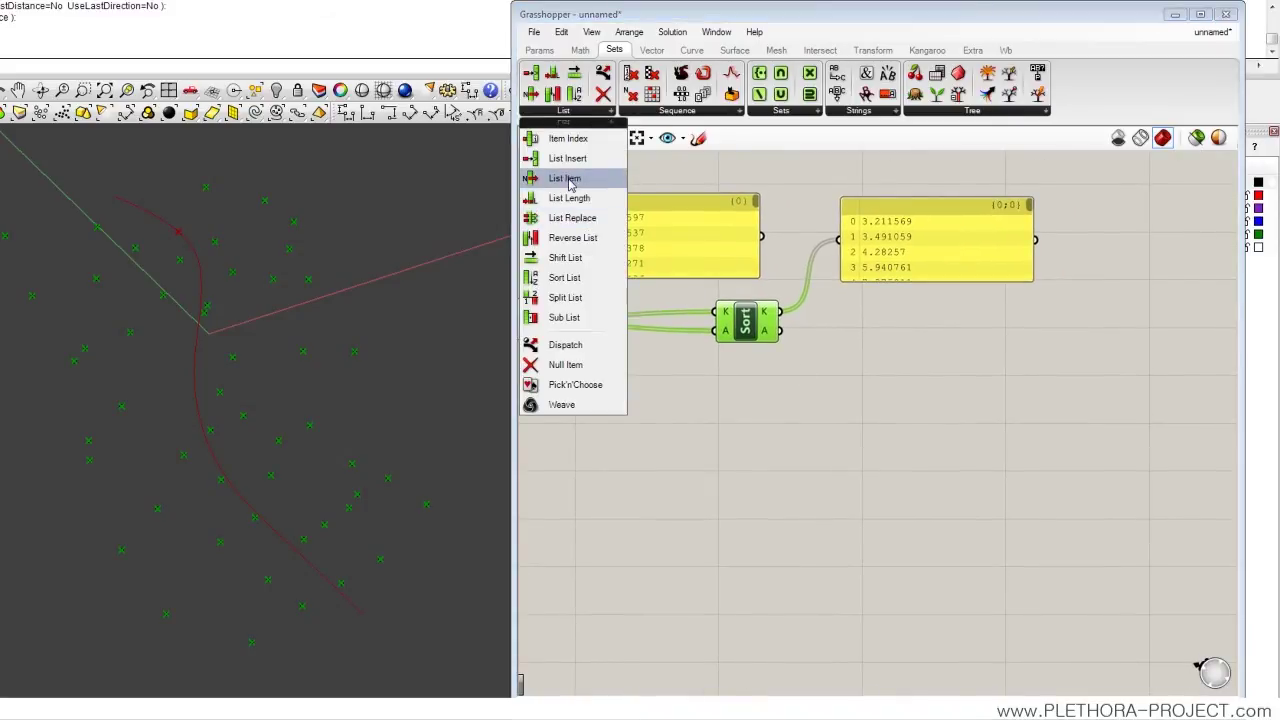
drag(564, 178, 920, 365)
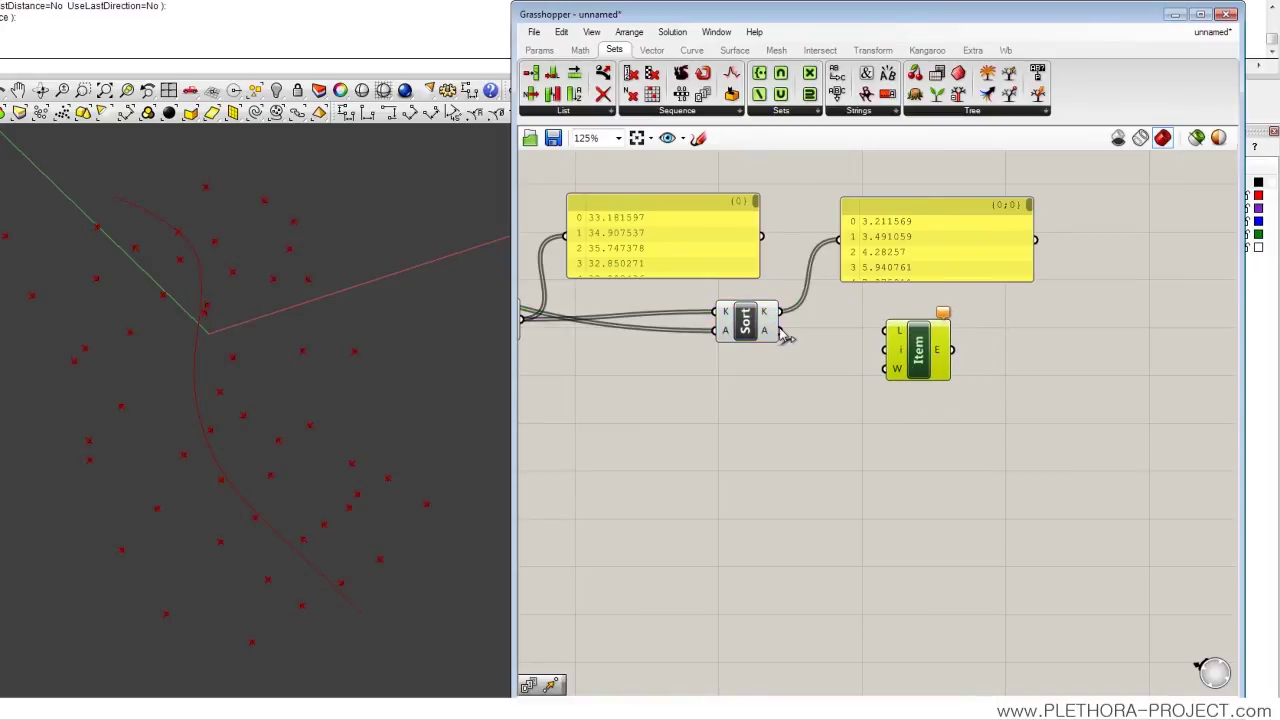
drag(779, 331, 925, 370)
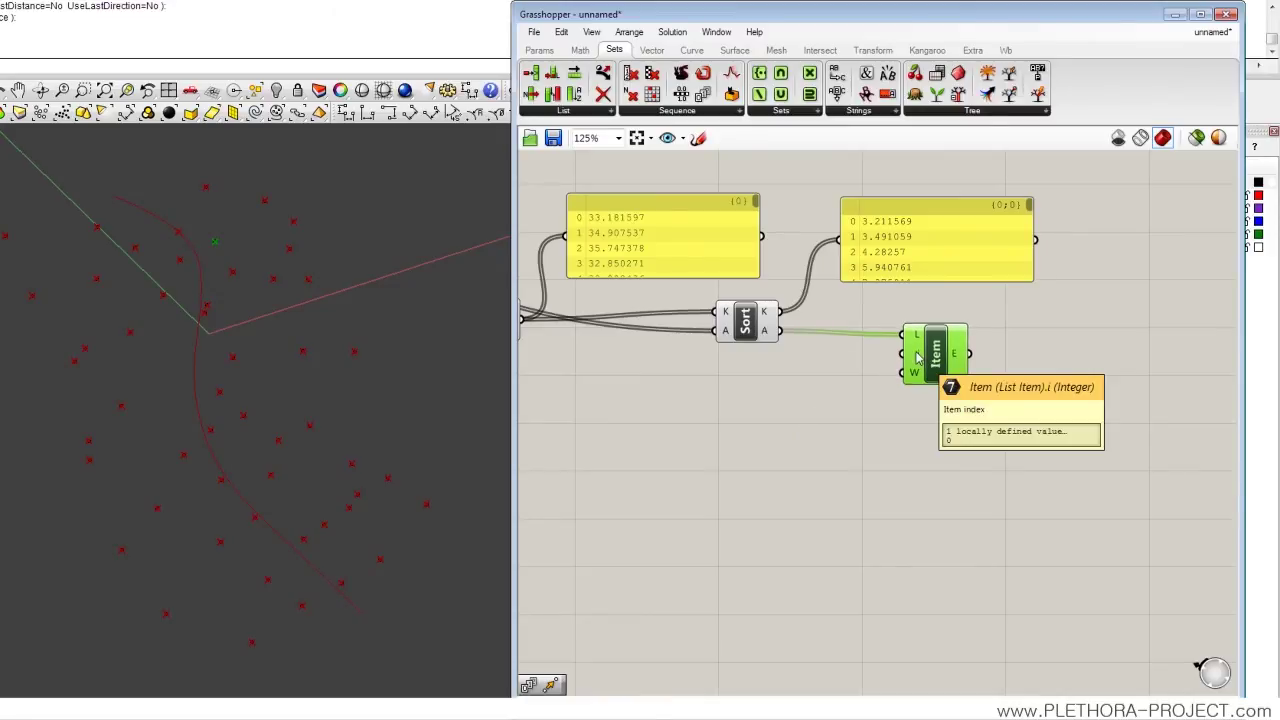
- Add a number slider below Sort List, change its type to integers, and connect it to List Item's i input
right_drag(917, 357, 1191, 389)
scroll(651, 270, up, 2)
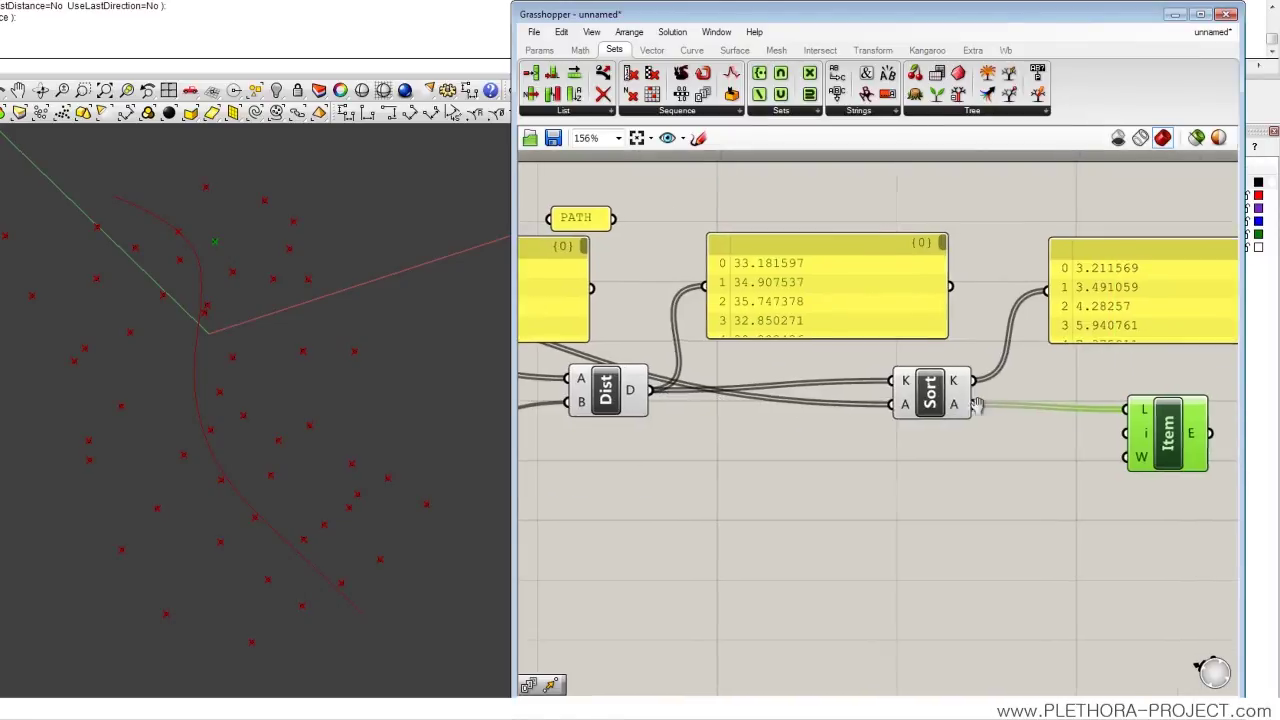
right_drag(1009, 429, 743, 400)
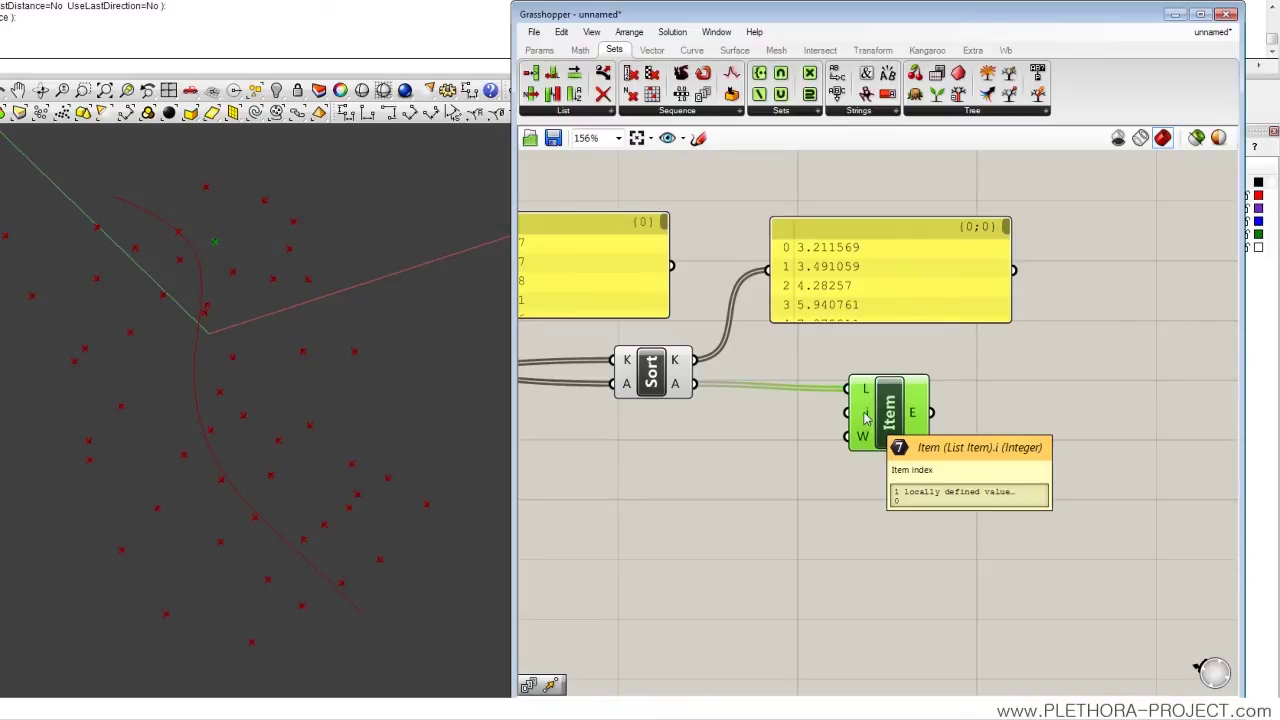
click(549, 53)
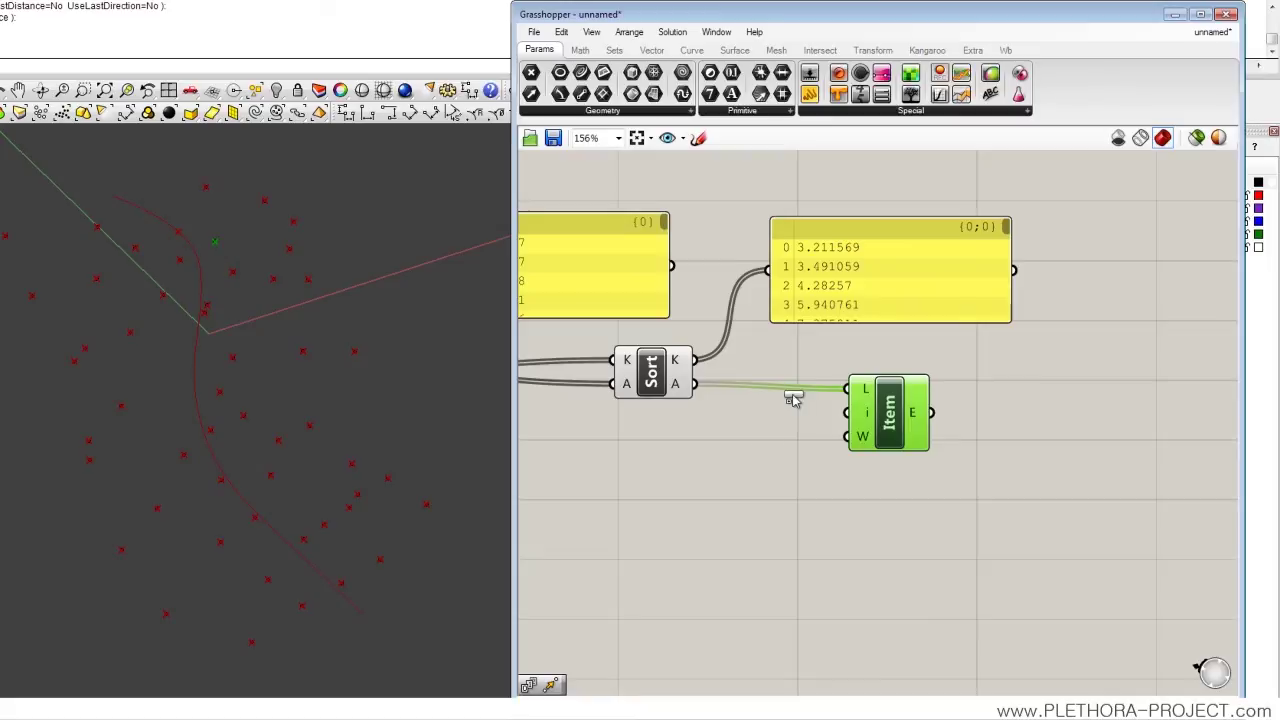
drag(679, 428, 680, 428)
right_click(716, 428)
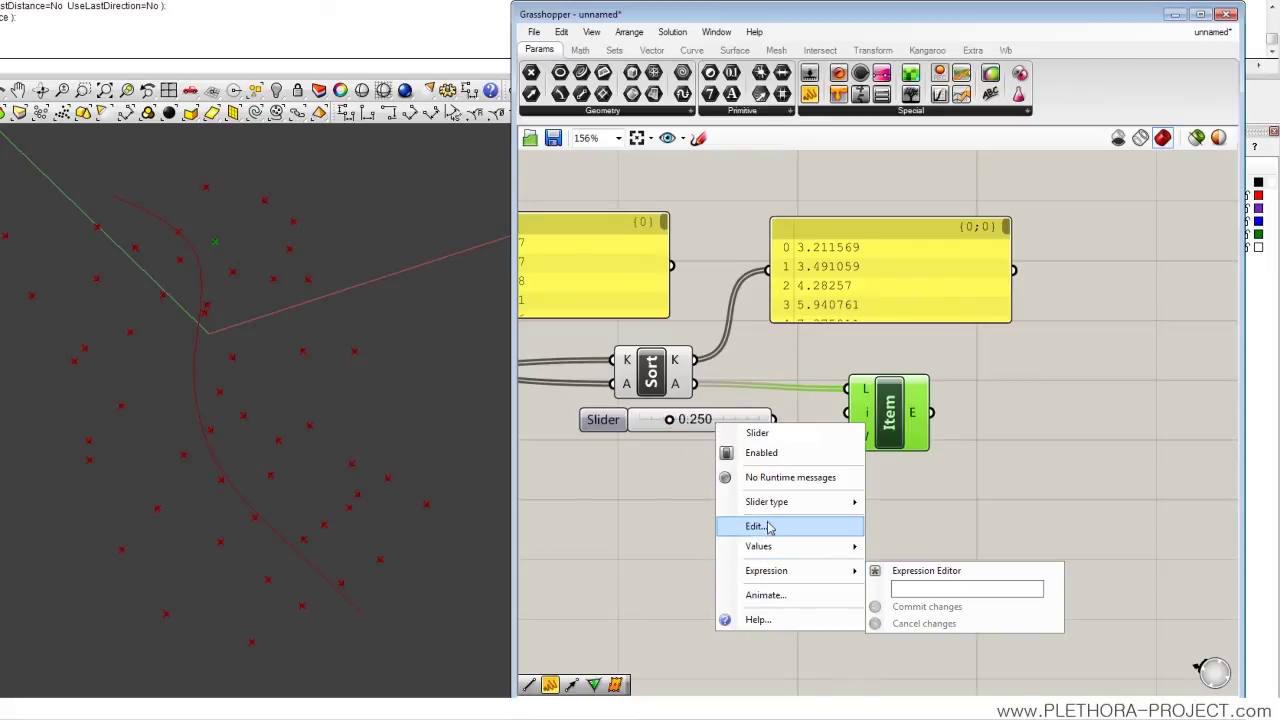
mouse_move(769, 511)
click(905, 517)
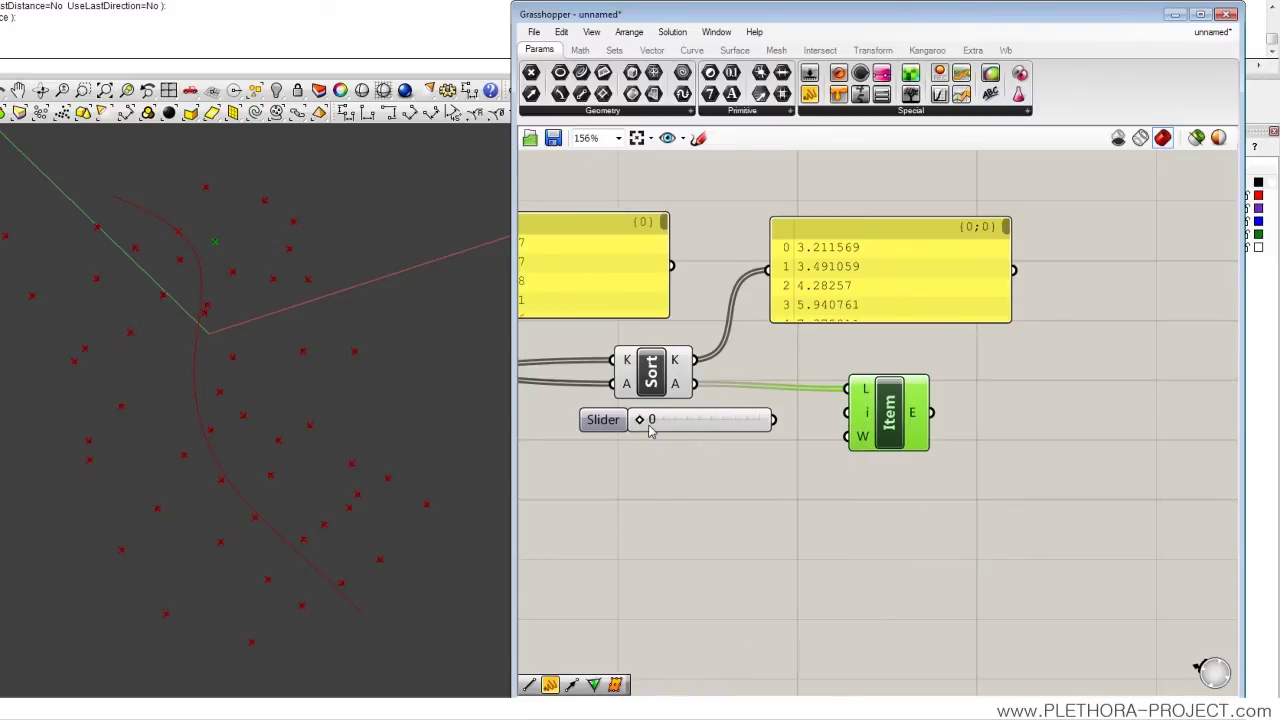
drag(773, 419, 848, 412)
right_drag(699, 444, 768, 446)
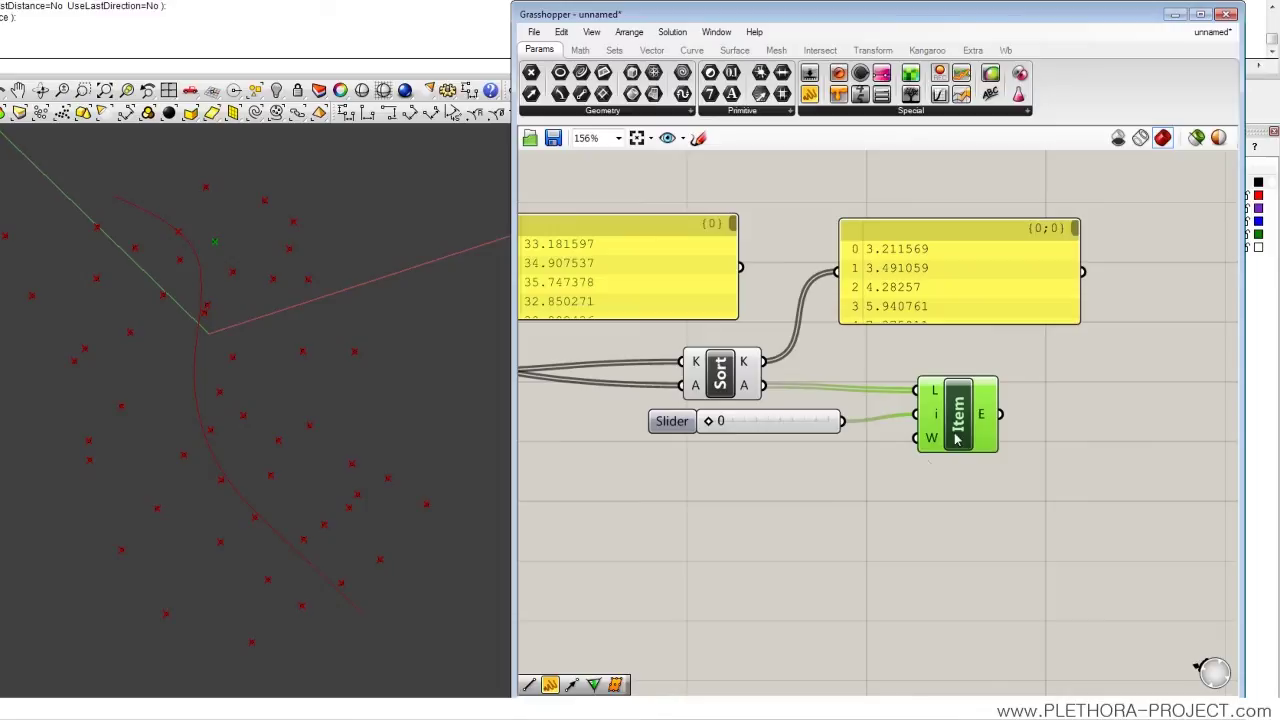
- Add a Line component that takes two points and place it beside the List Item component
scroll(827, 490, down, 1)
scroll(857, 490, down, 1)
scroll(851, 489, down, 1)
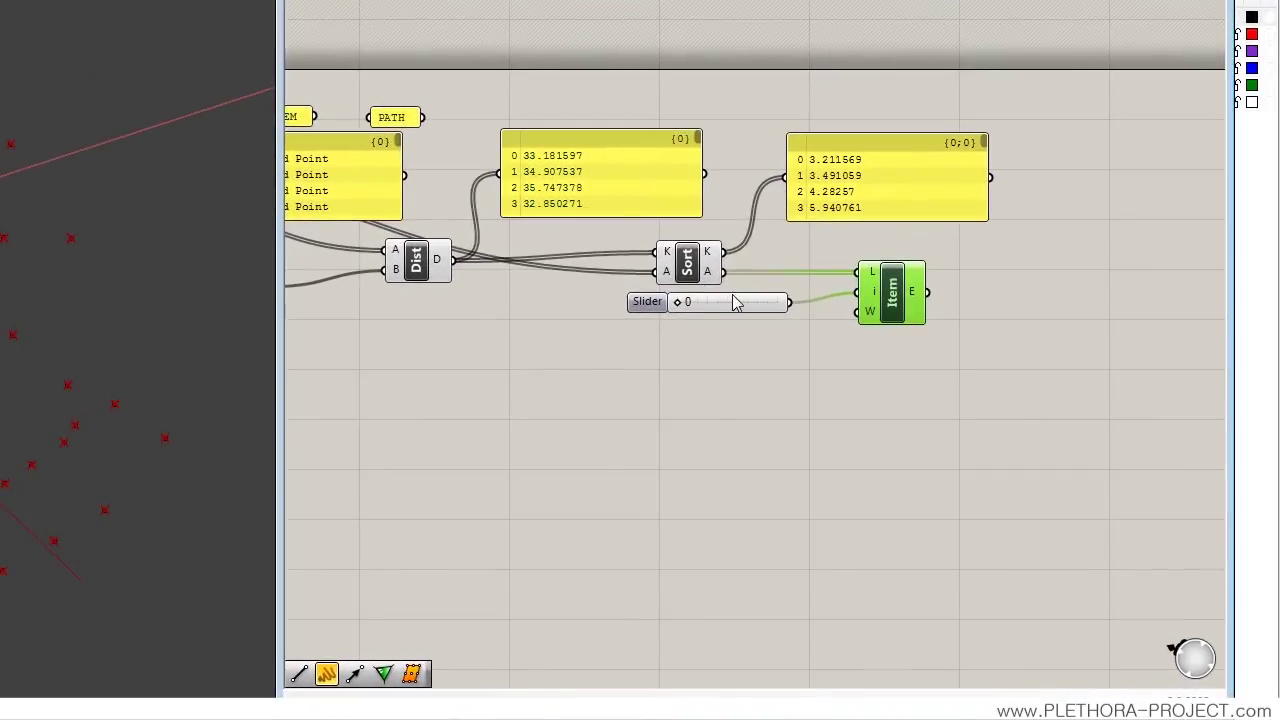
right_drag(733, 298, 733, 322)
right_drag(659, 336, 764, 295)
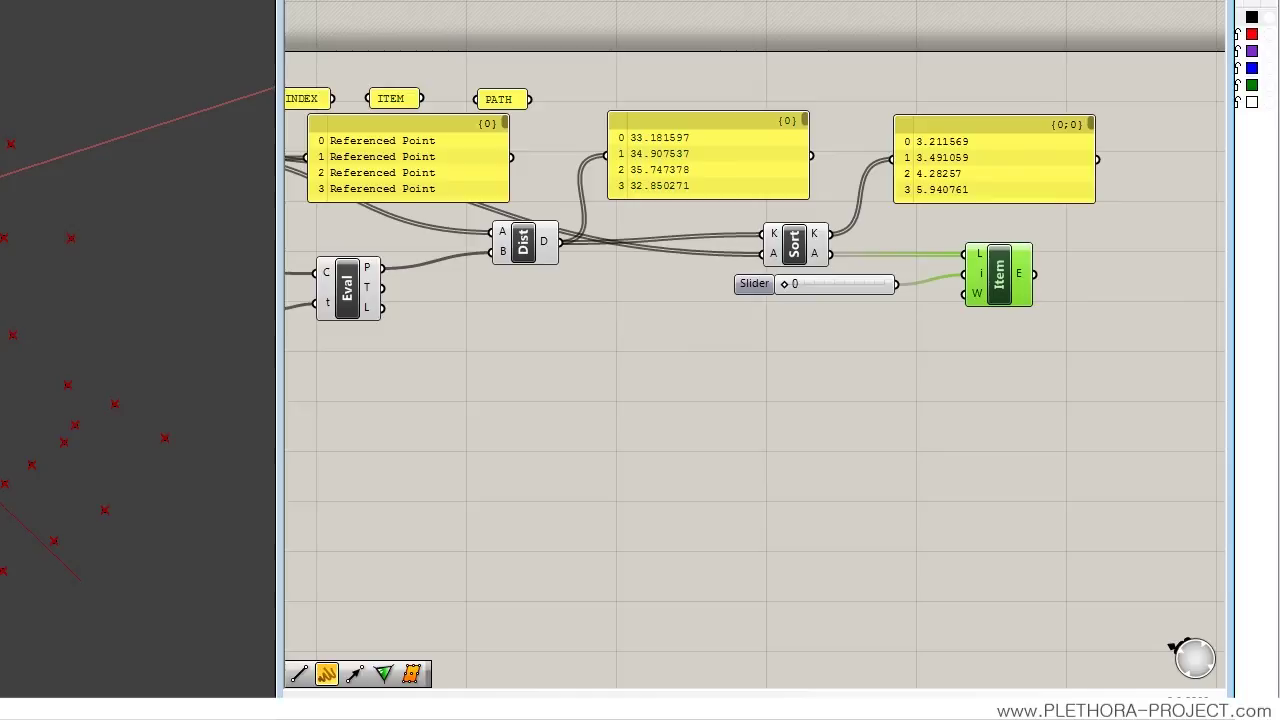
double_click(942, 418)
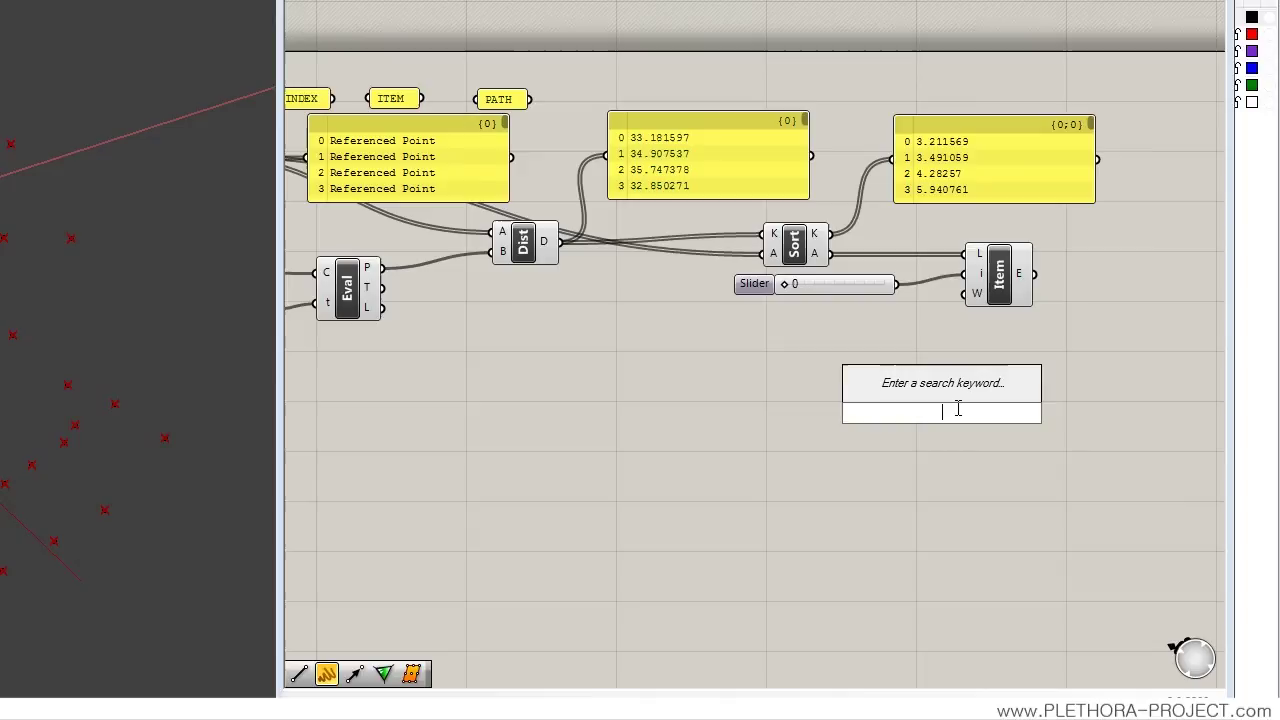
text(Line)
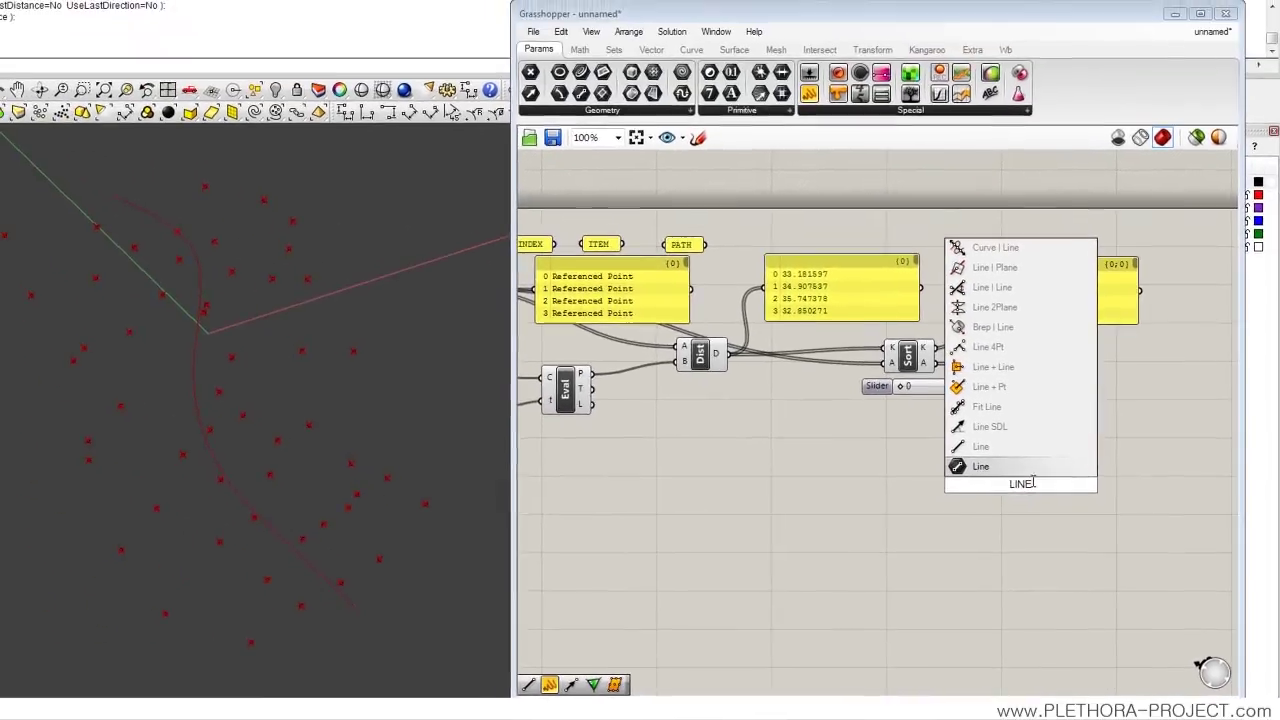
click(889, 388)
drag(1028, 505, 1144, 423)
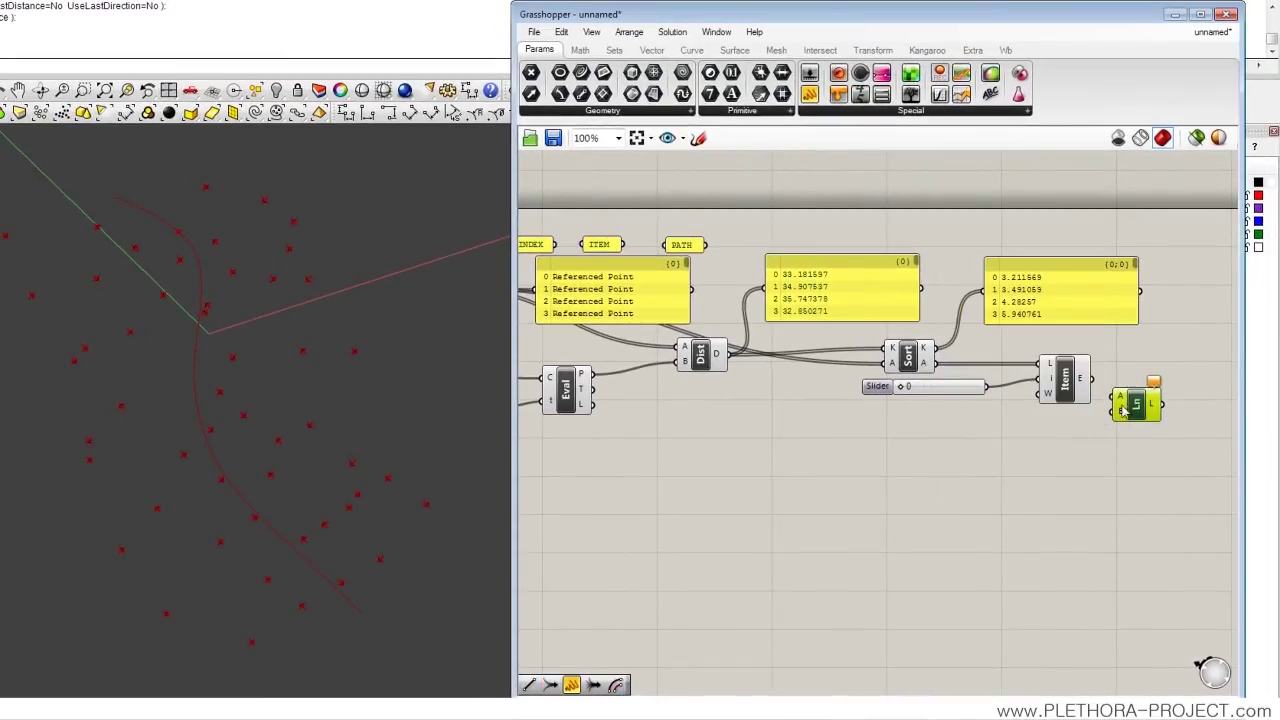
- Connect List Item's E output to Line's A input and Evaluate Curve's P output to its B input, placing Line below List Item
drag(1092, 378, 1128, 399)
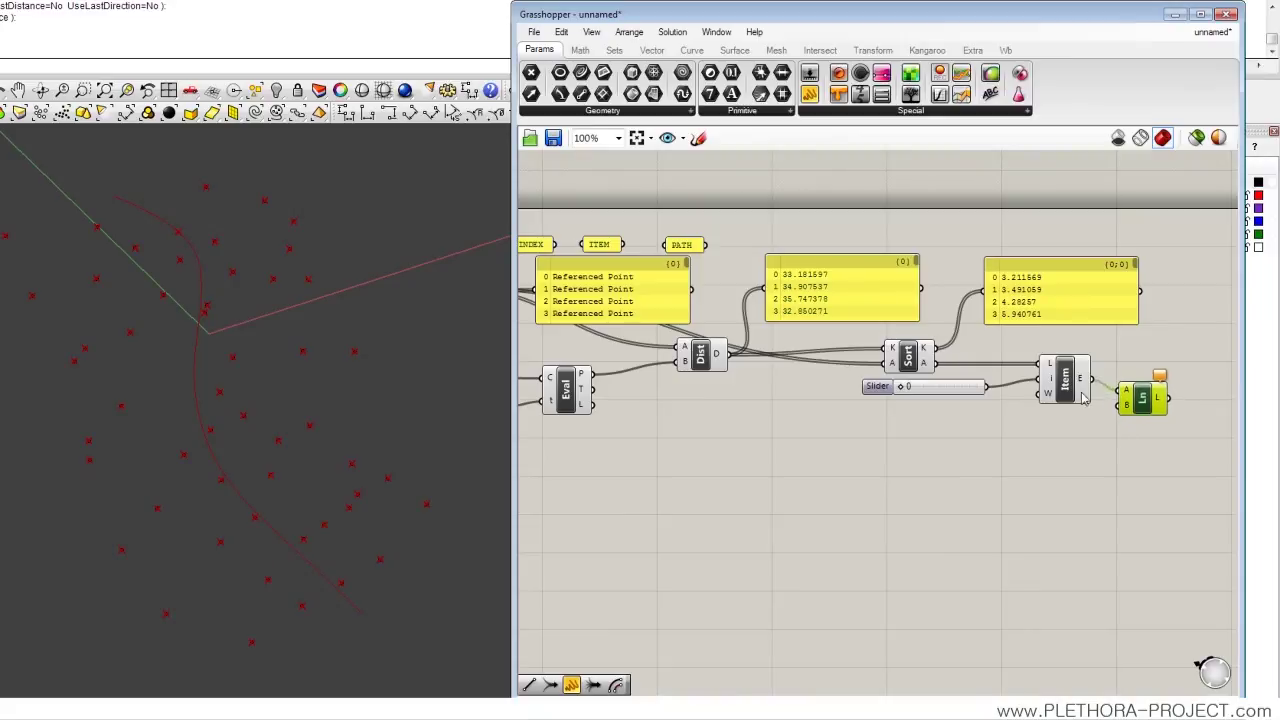
drag(1119, 404, 596, 378)
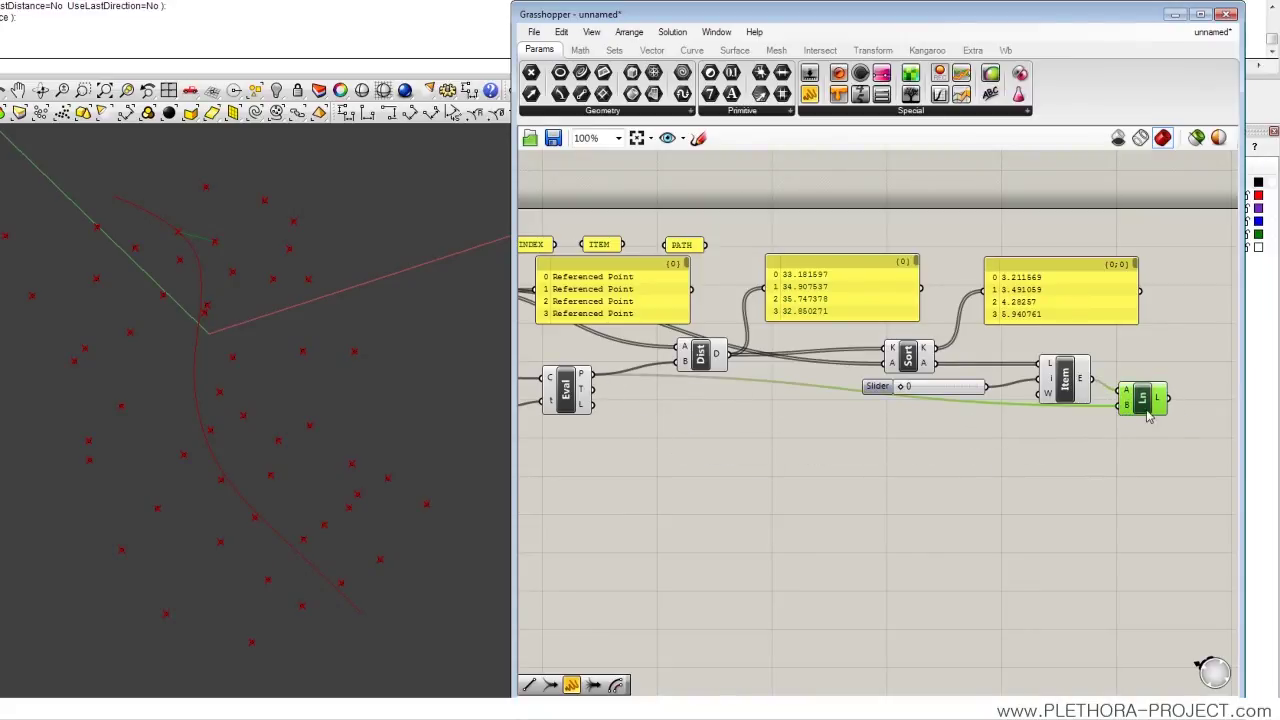
drag(1146, 412, 1188, 452)
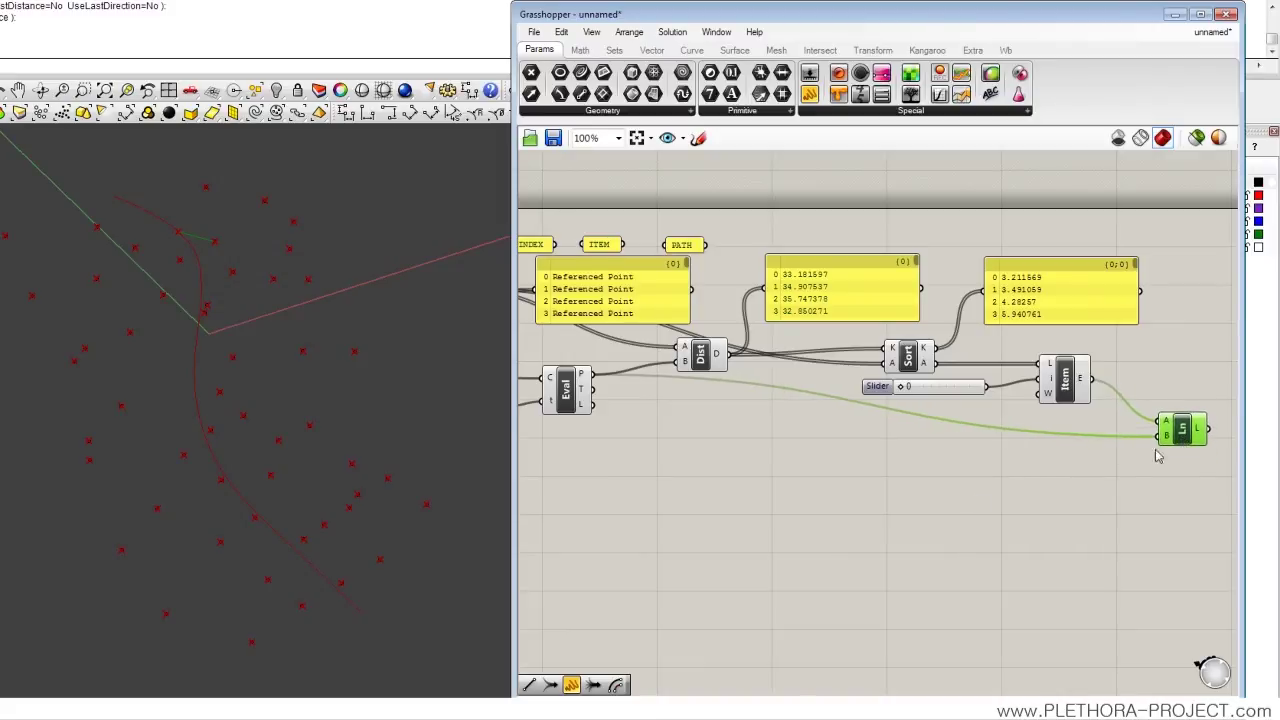
- Set the slider driving Evaluate Curve's t input to 1.285 to test the connecting line
right_drag(726, 480, 856, 470)
scroll(856, 470, down, 2)
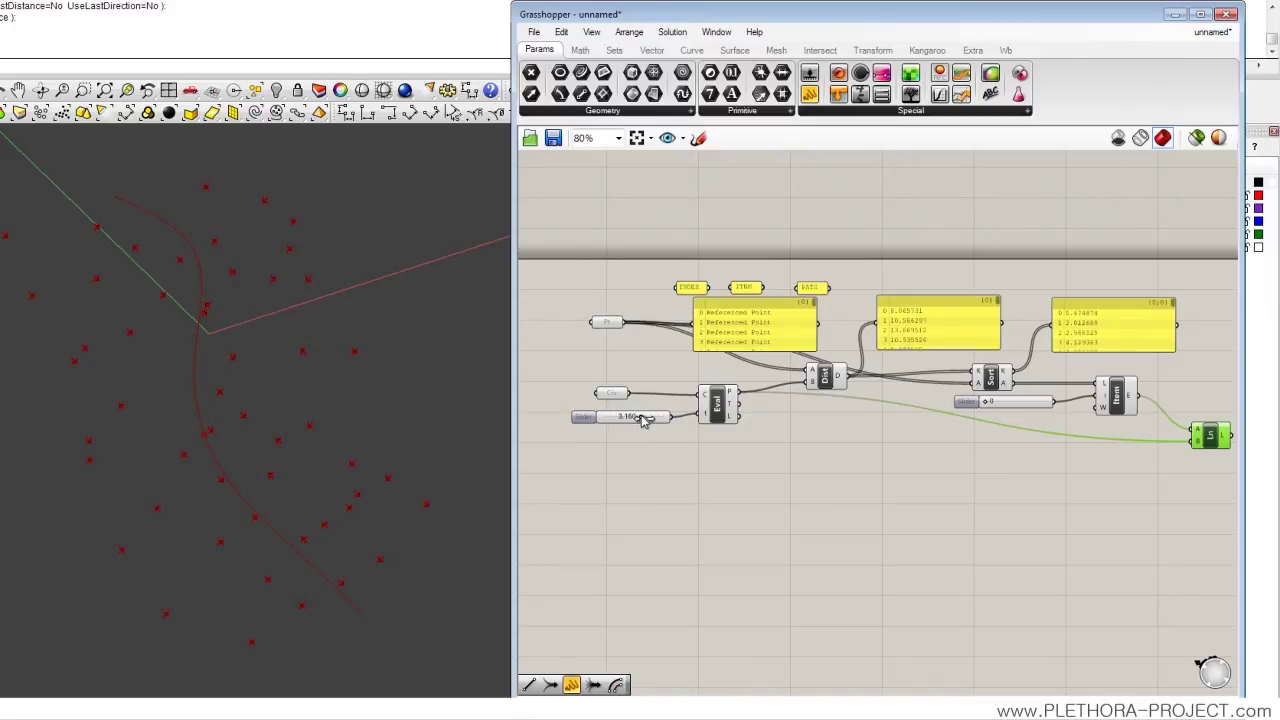
mouse_move(642, 415)
mouse_down()
mouse_move(662, 416)
mouse_move(643, 422)
mouse_up()
mouse_move(640, 423)
mouse_down()
mouse_move(671, 424)
mouse_move(598, 428)
mouse_move(620, 428)
mouse_up()
- Examine the geometry of the Sort List, List Item and Line components one after another in the viewport
right_drag(818, 458, 729, 441)
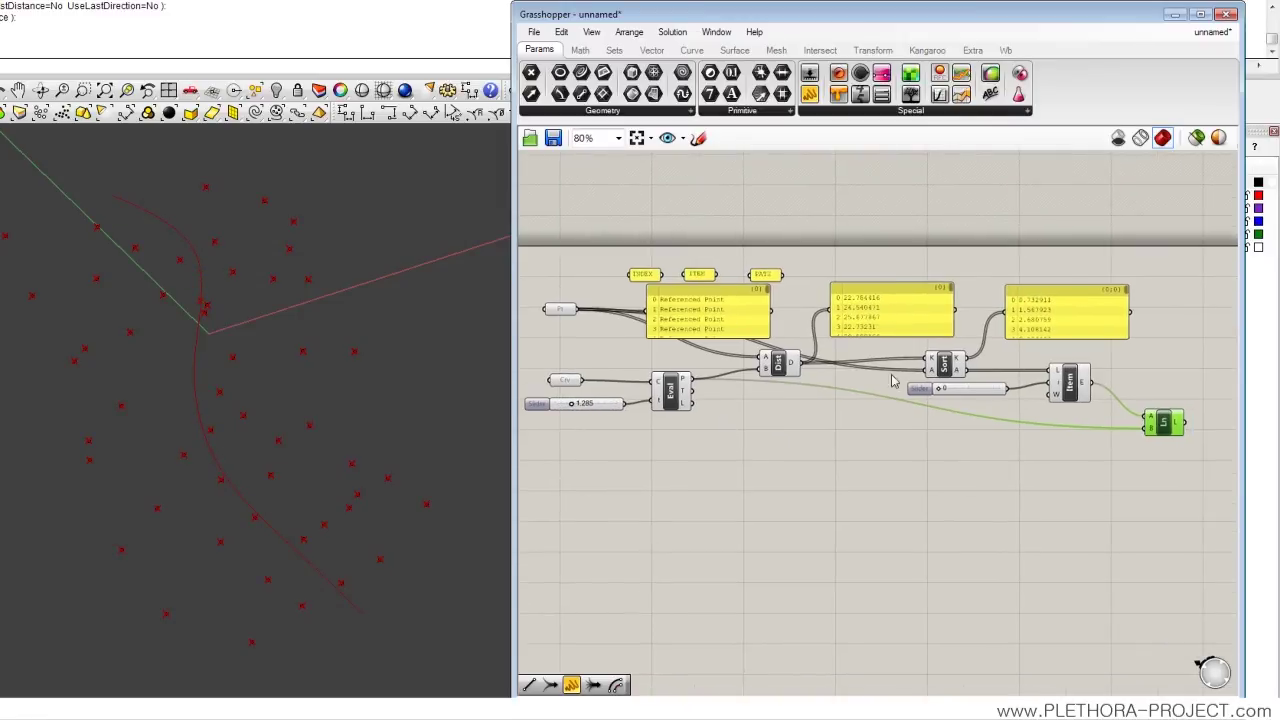
scroll(893, 381, up, 2)
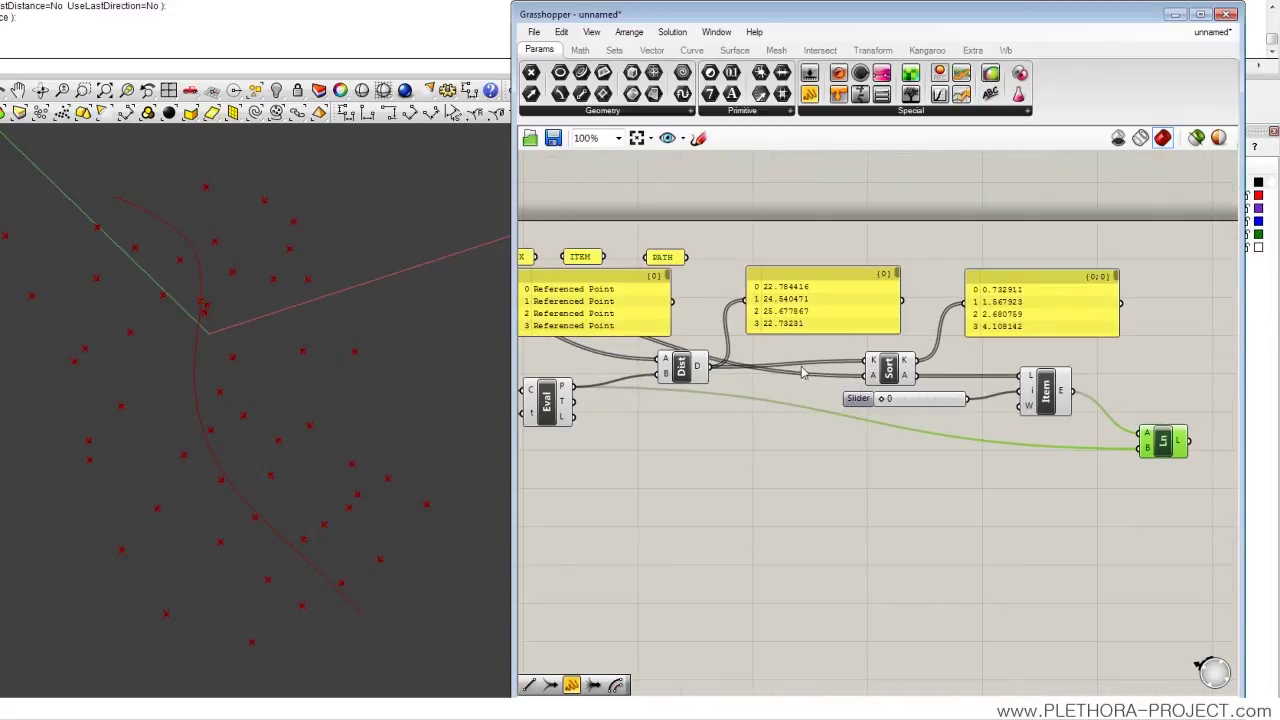
drag(903, 376, 896, 376)
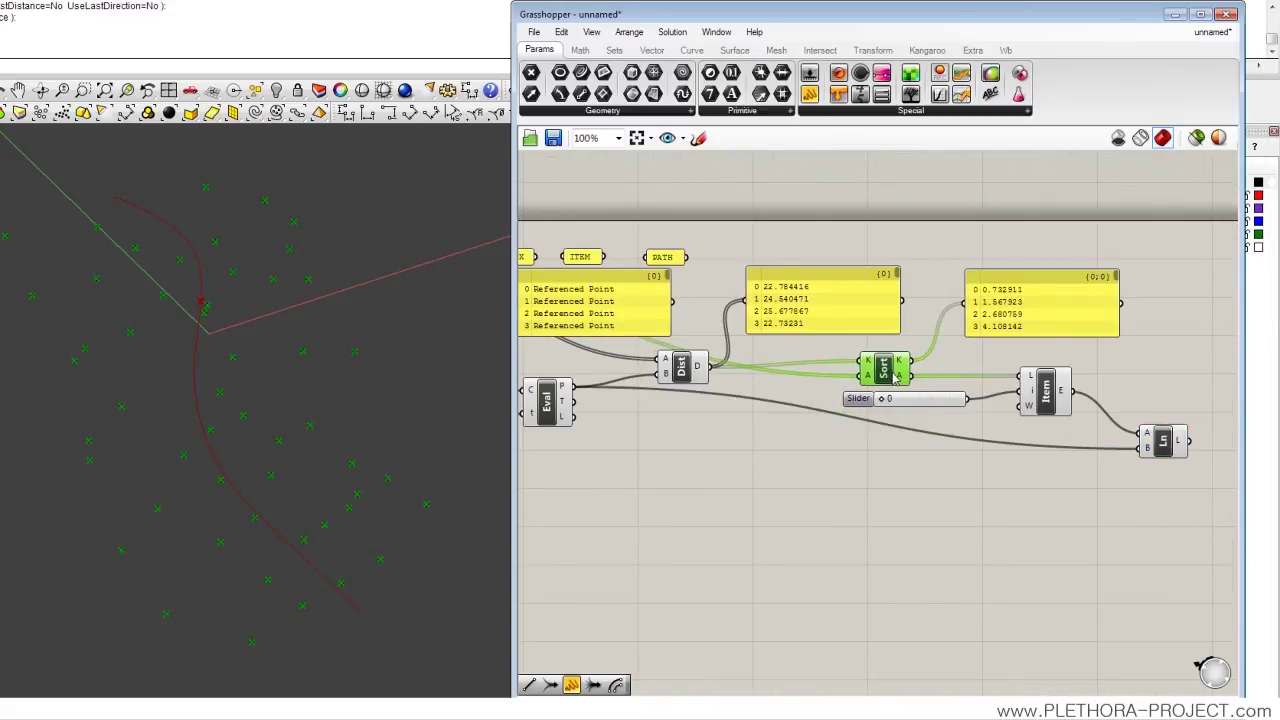
click(1041, 400)
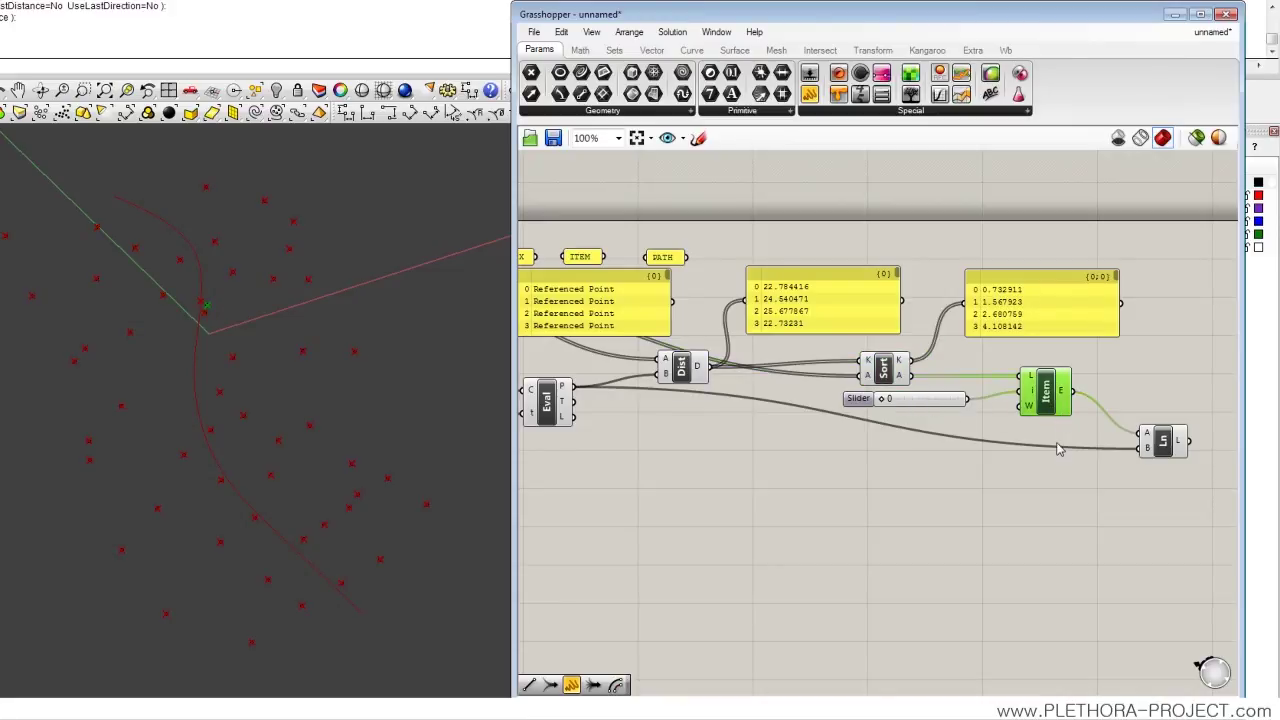
right_drag(1059, 449, 1055, 436)
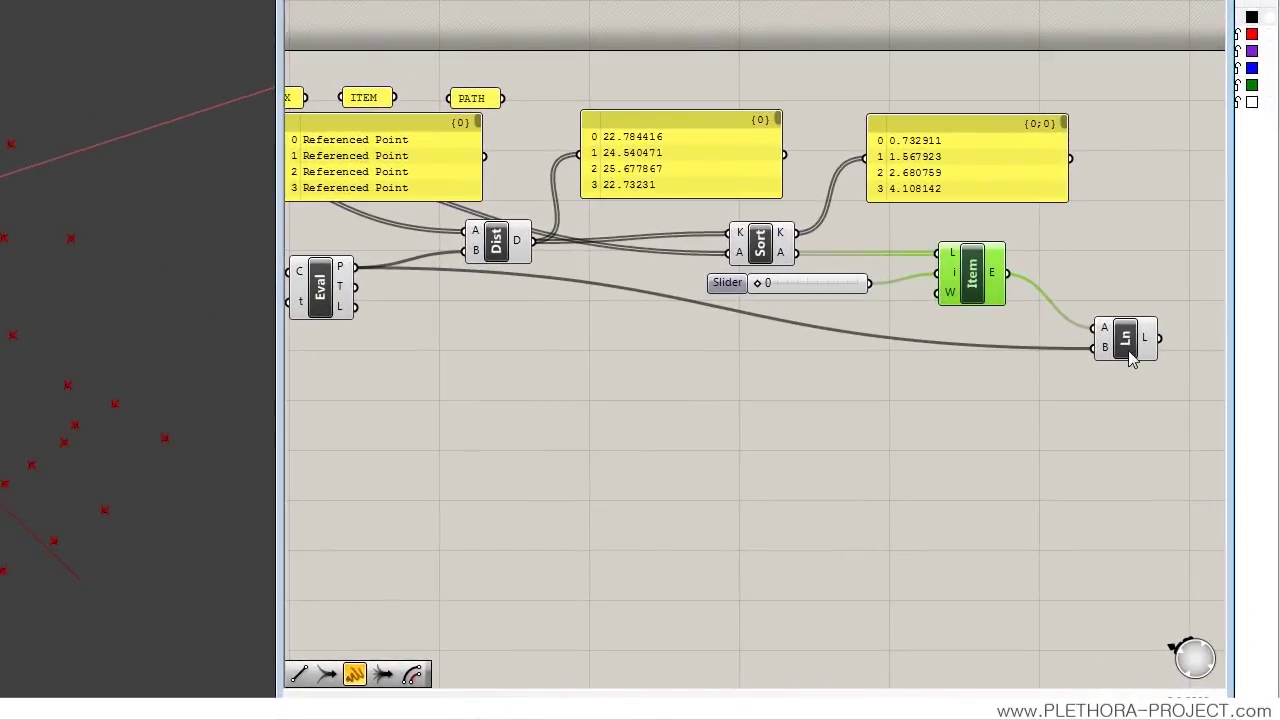
click(1125, 340)
- Set the slider driving Evaluate Curve's t input to 0.135 to relocate the evaluated point along the curve
right_drag(585, 354, 395, 338)
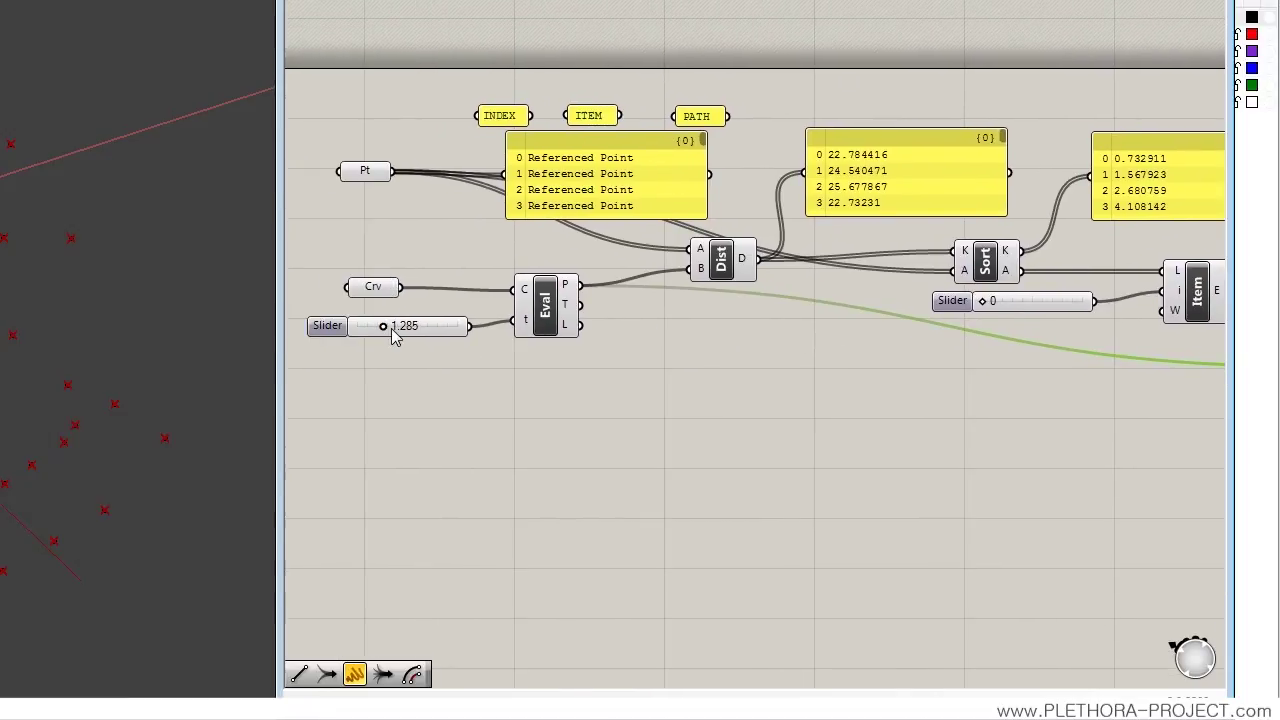
mouse_move(384, 328)
mouse_down()
mouse_move(455, 328)
mouse_move(360, 330)
mouse_up()
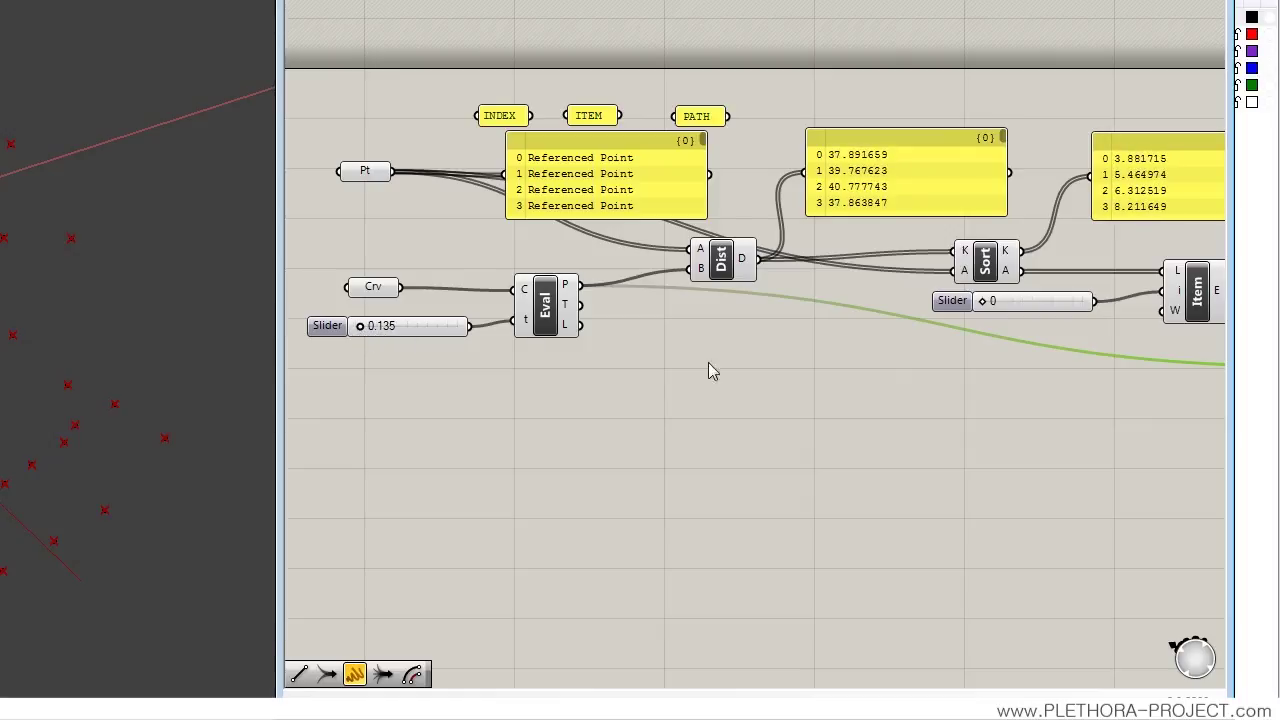
right_drag(708, 371, 635, 352)
right_drag(940, 387, 904, 353)
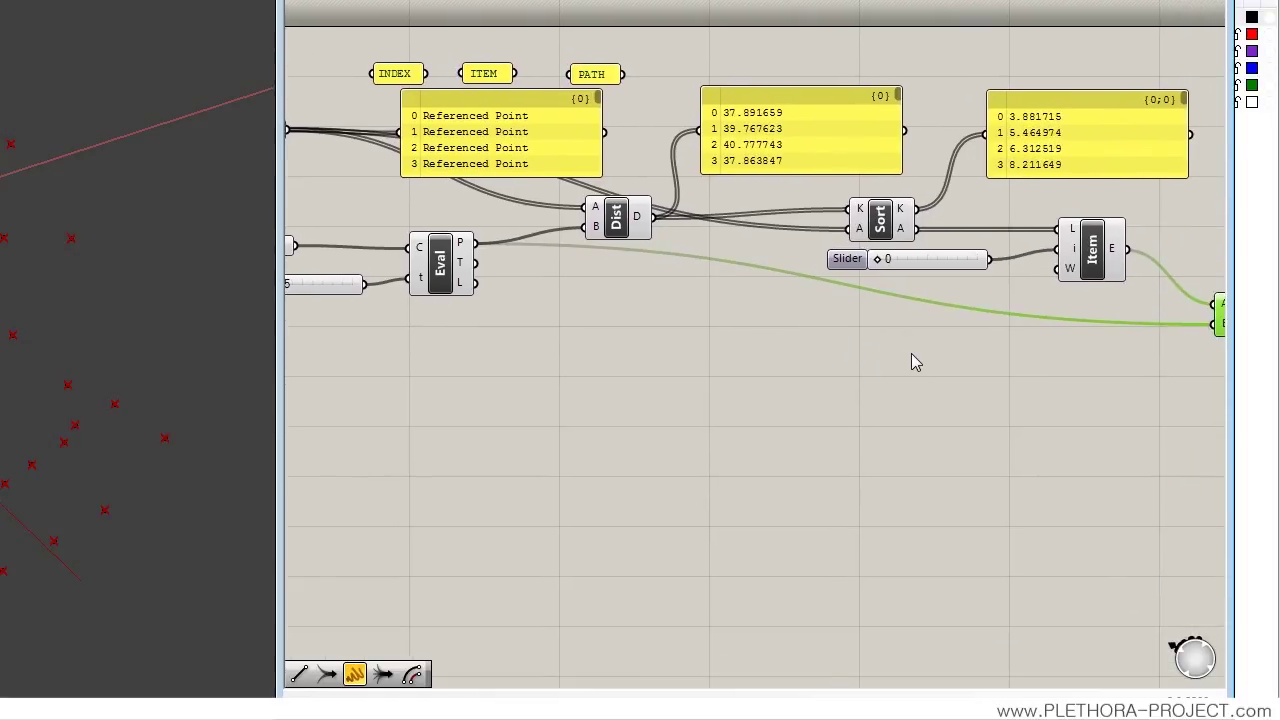